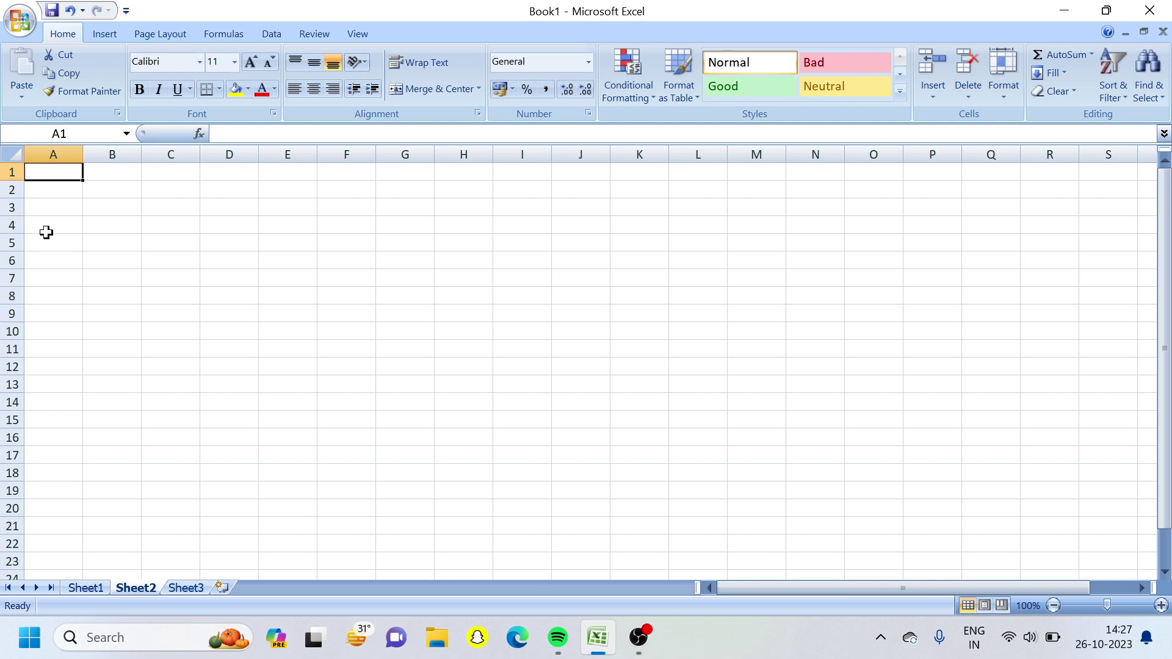
Enter the title 'Sorting and Filtering' in cell A1 of Sheet2.
text(sOFT)
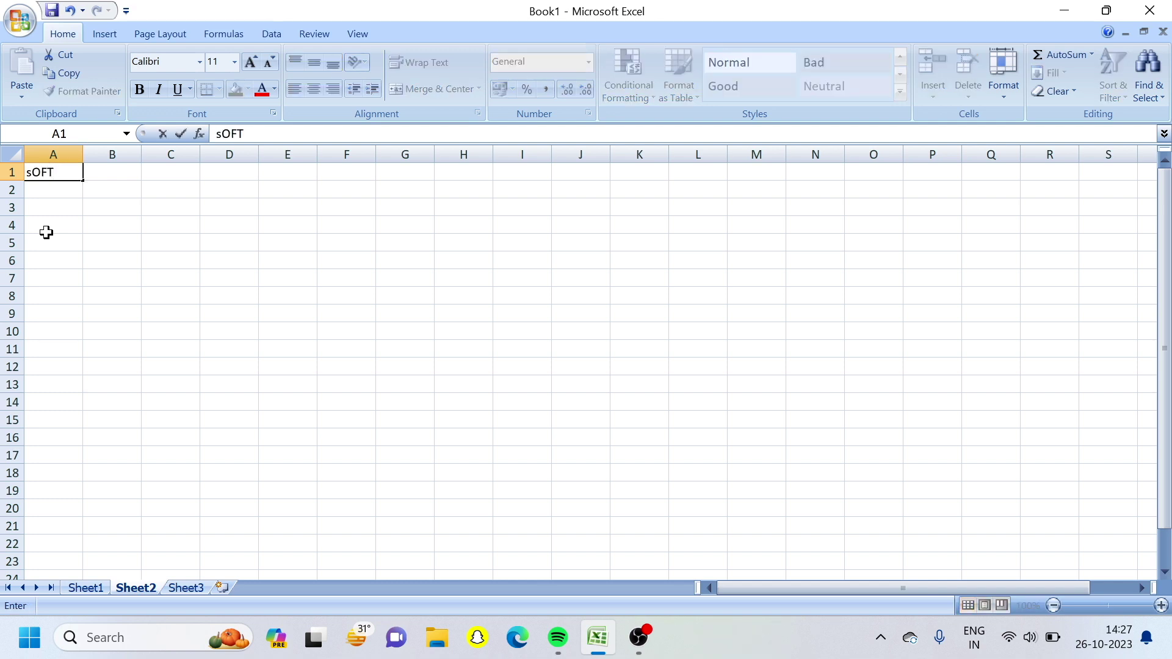
key(BackSpace)
key(BackSpace)
key(BackSpace)
key(BackSpace)
text(Sorting and Filtering)
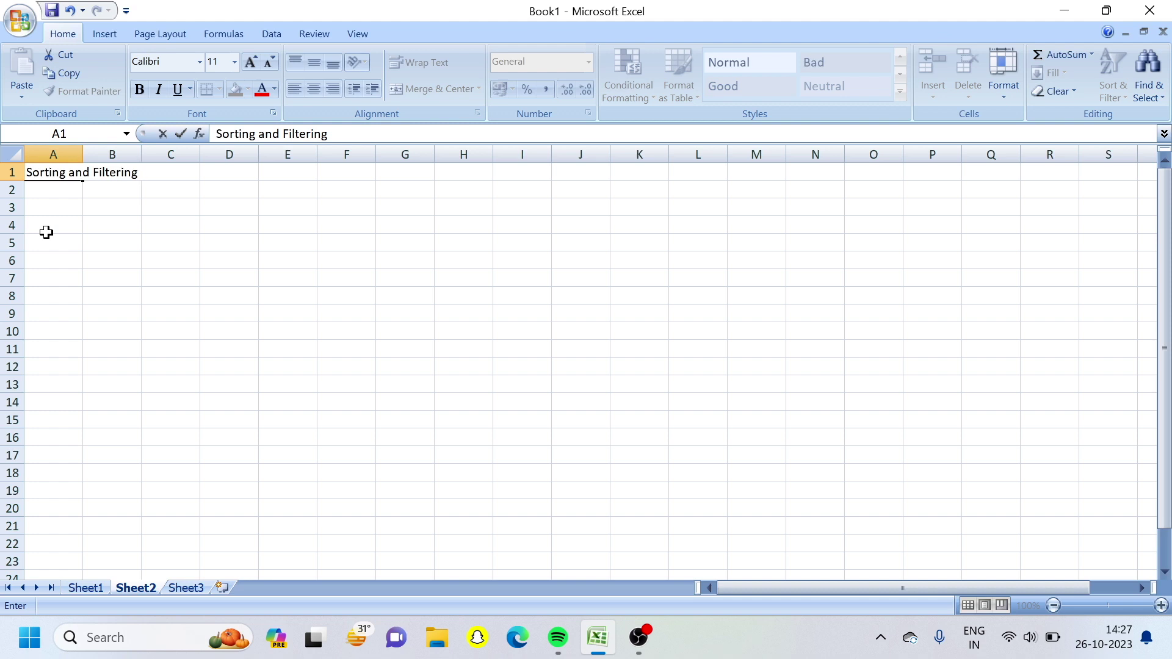
click(66, 204)
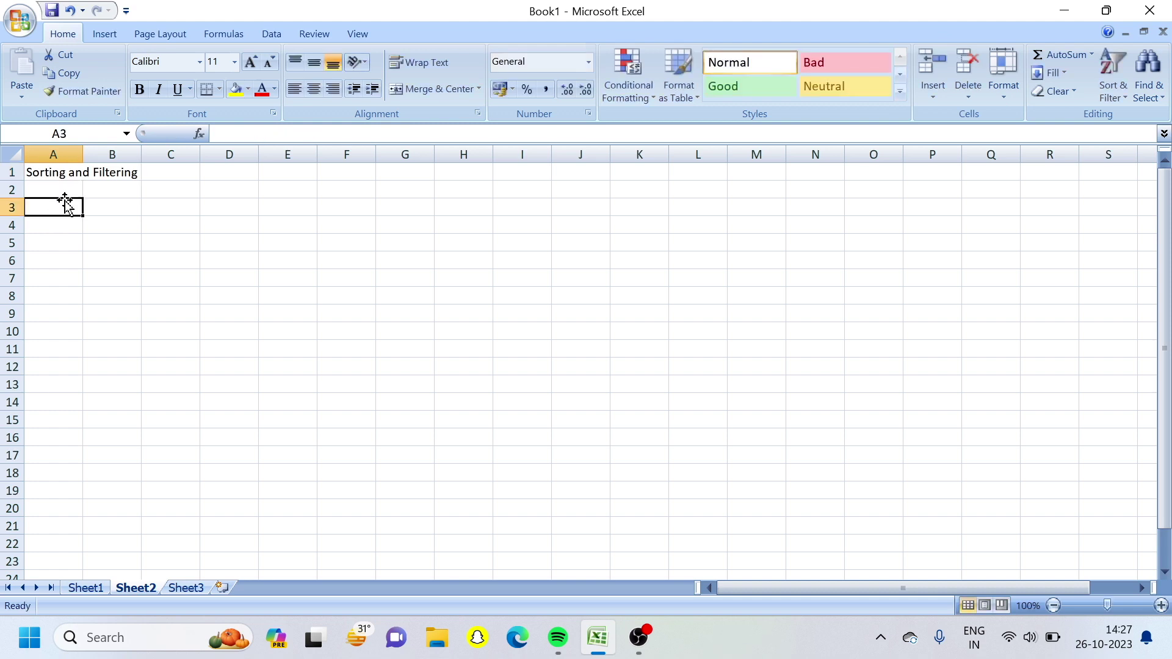
Enter the heading 'Sorting' in cell A3.
ctrl+scroll(66, 201, up, 3)
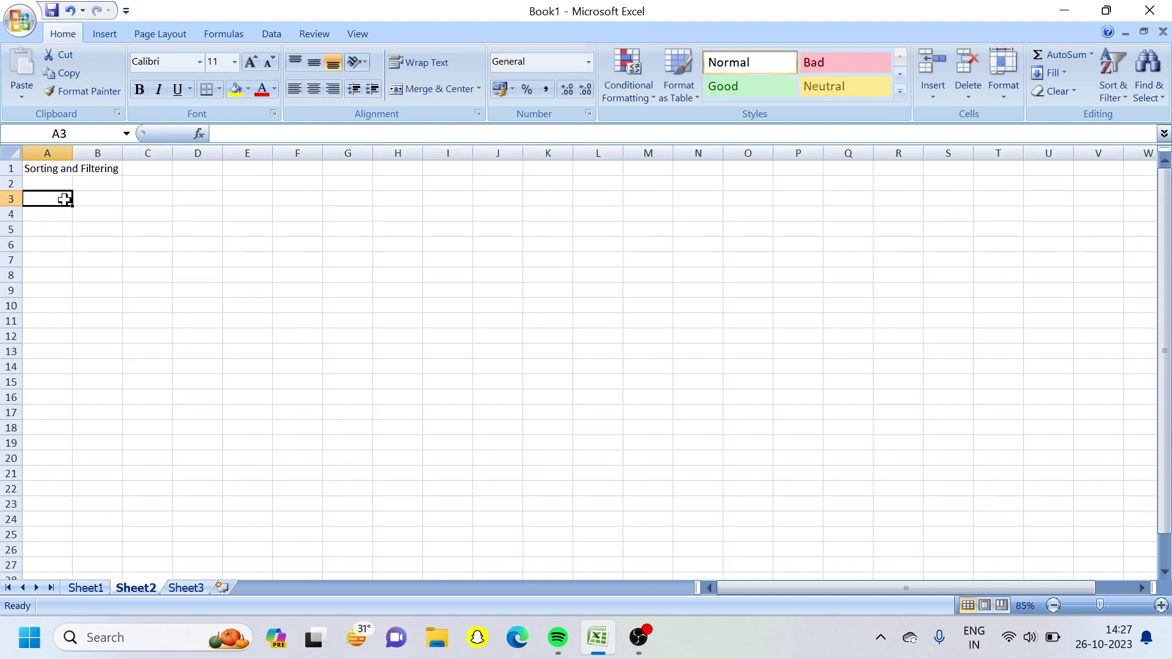
ctrl+scroll(64, 200, up, 1)
text(S)
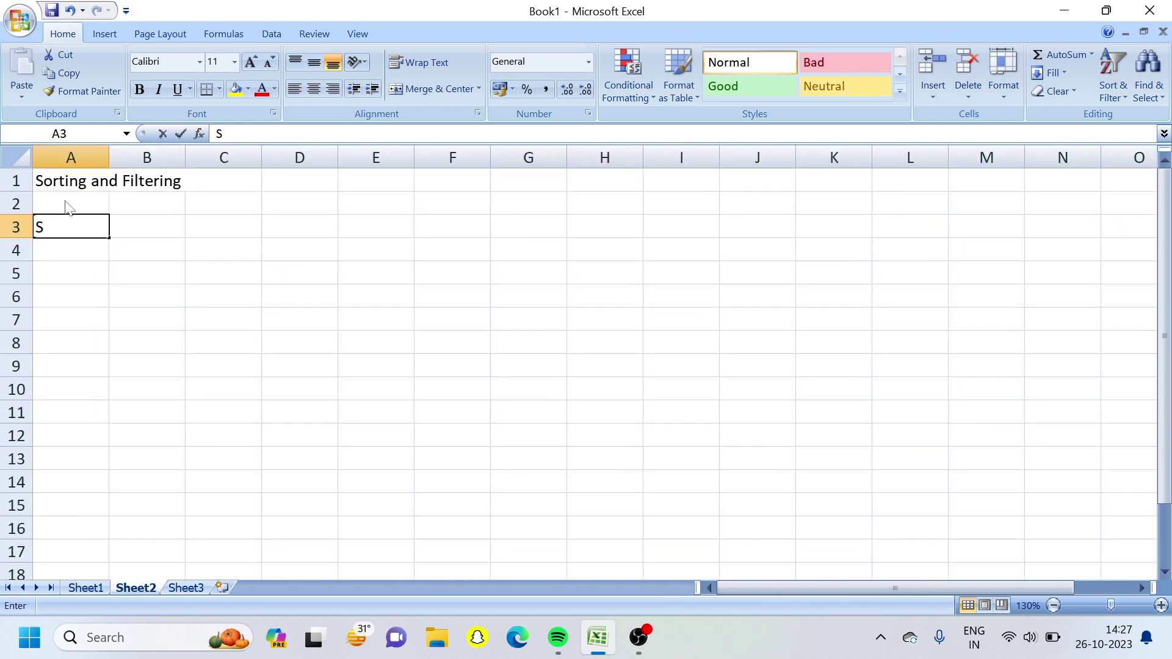
text(orting)
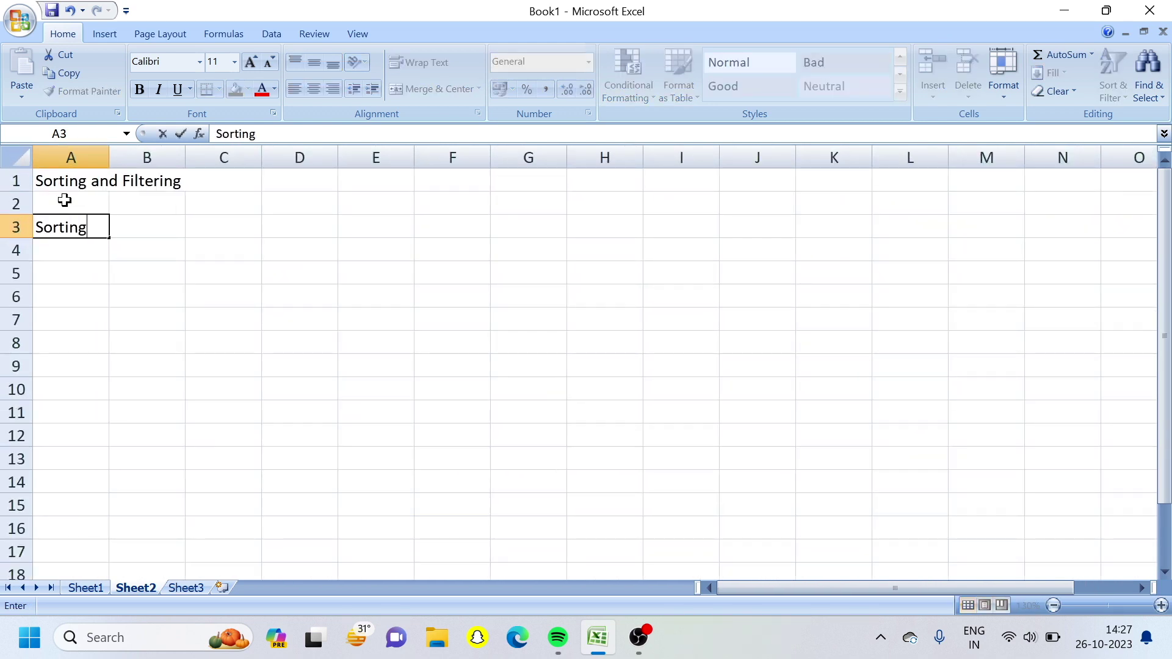
key(BackSpace)
key(BackSpace)
key(BackSpace)
key(BackSpace)
key(BackSpace)
key(BackSpace)
text(ar)
key(BackSpace)
key(BackSpace)
text(orting)
key(Return)
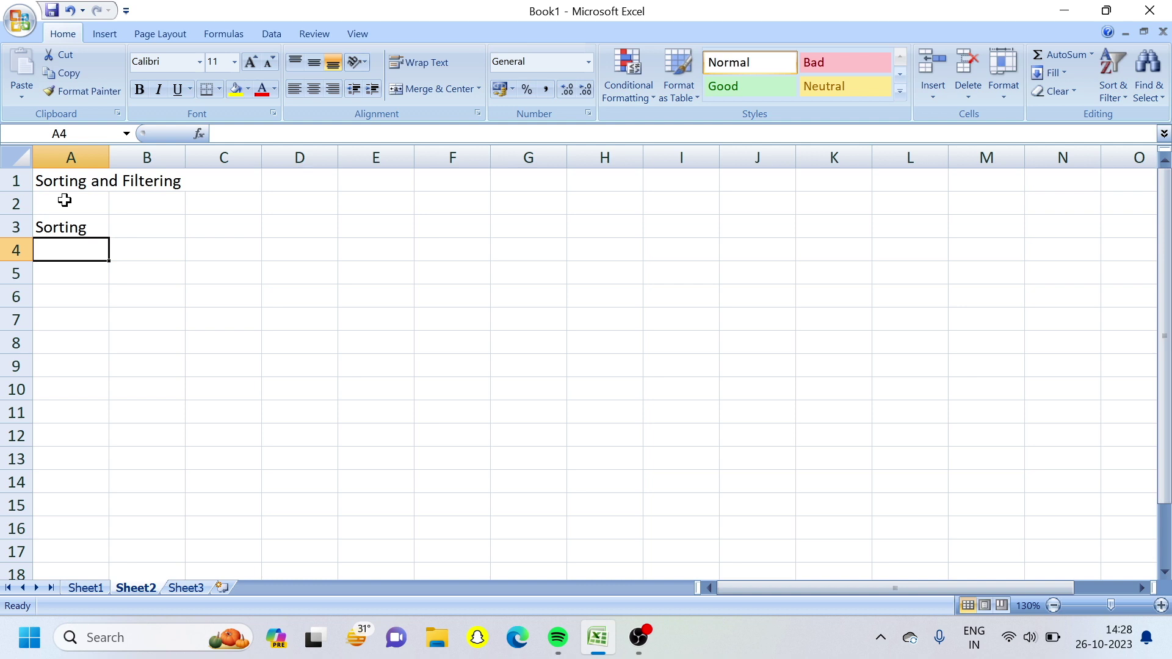
Enter 'arranging thedata either accessding or desedingorder' in B3 as the sorting definition.
click(154, 224)
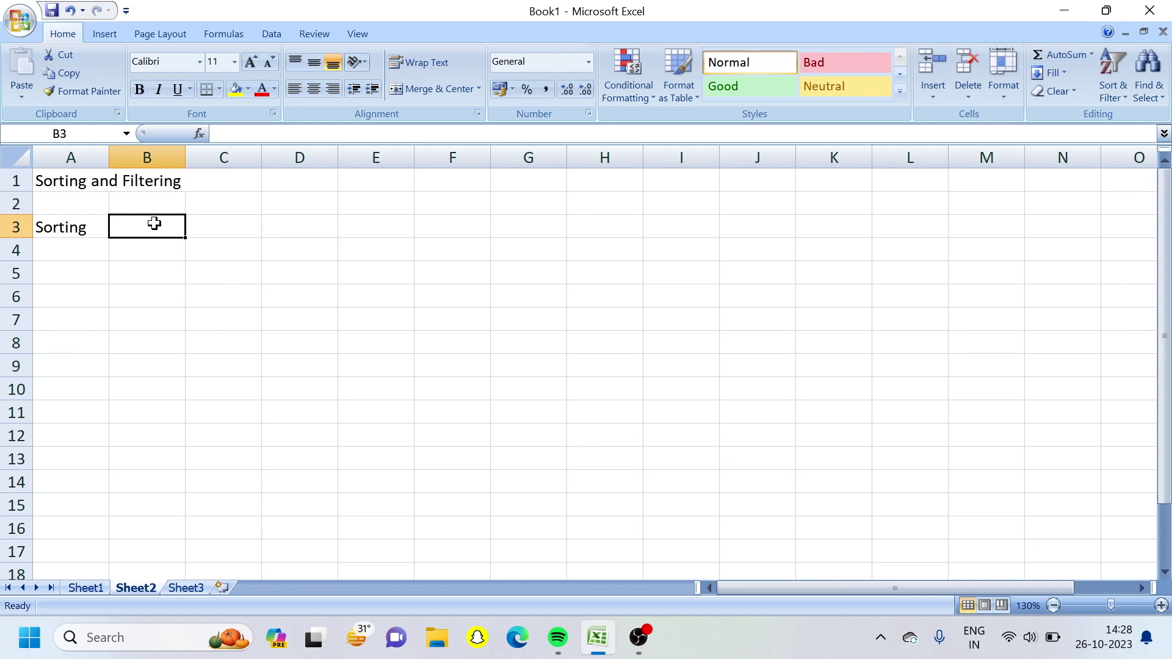
text(arranging)
text( yhe d)
key(BackSpace)
key(BackSpace)
key(BackSpace)
key(BackSpace)
key(BackSpace)
key(BackSpace)
text(thed)
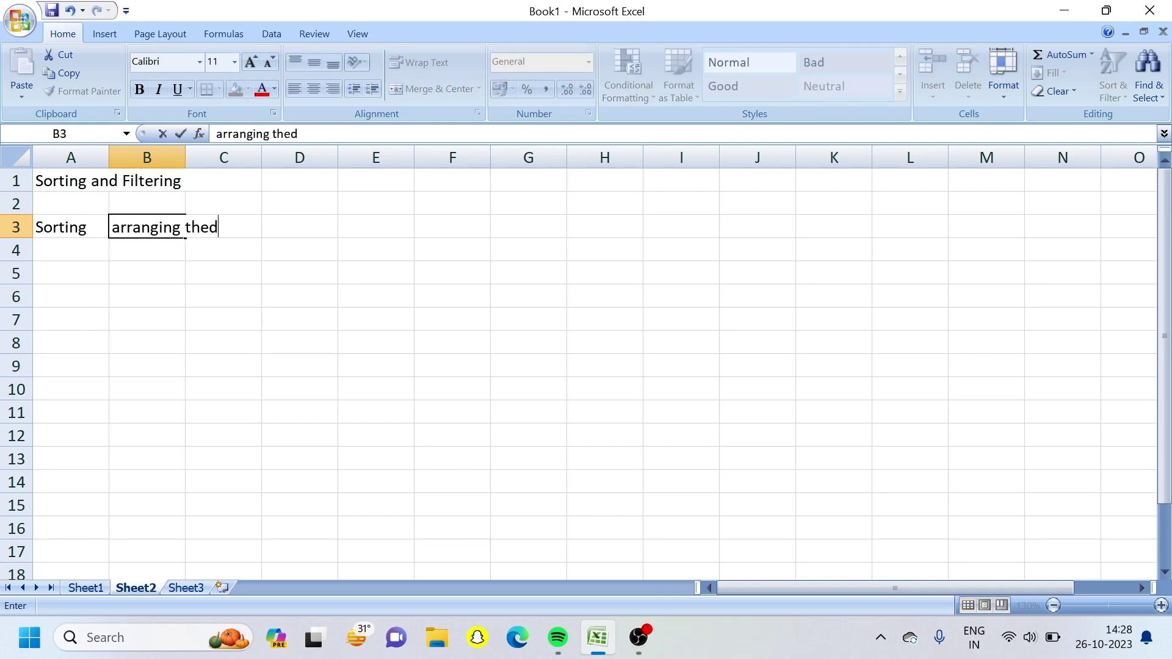
text(ata either a)
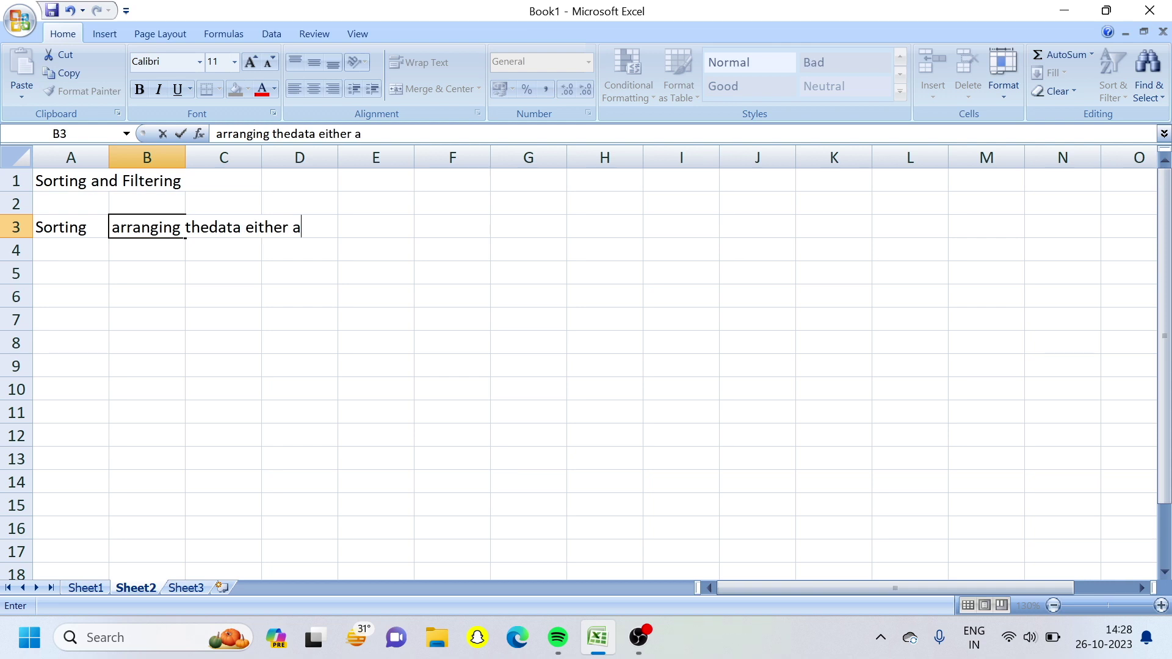
text(ccessding or dessedin)
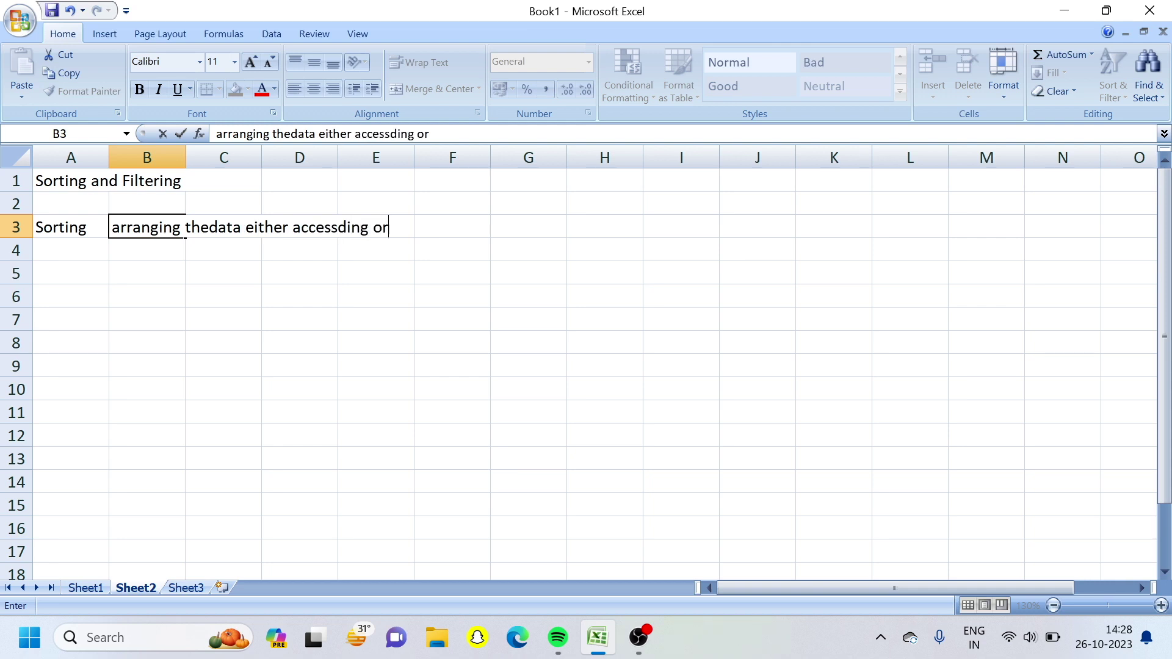
key(BackSpace)
key(BackSpace)
key(BackSpace)
key(BackSpace)
key(BackSpace)
key(BackSpace)
key(BackSpace)
text(d)
key(BackSpace)
text(esedingorder)
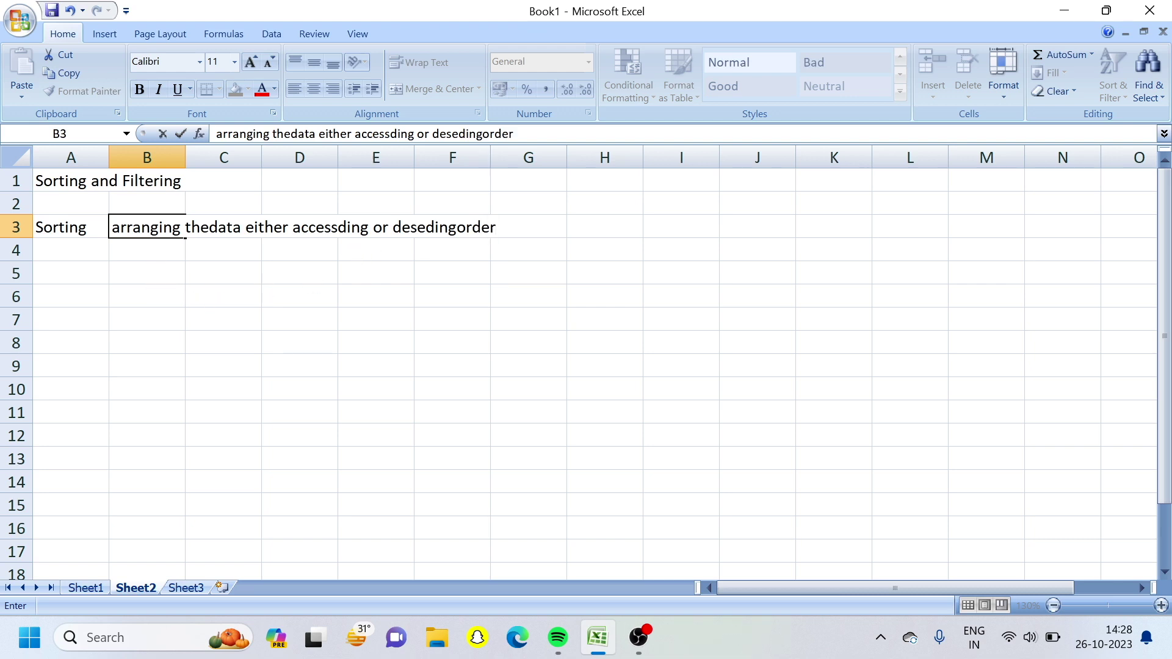
click(96, 230)
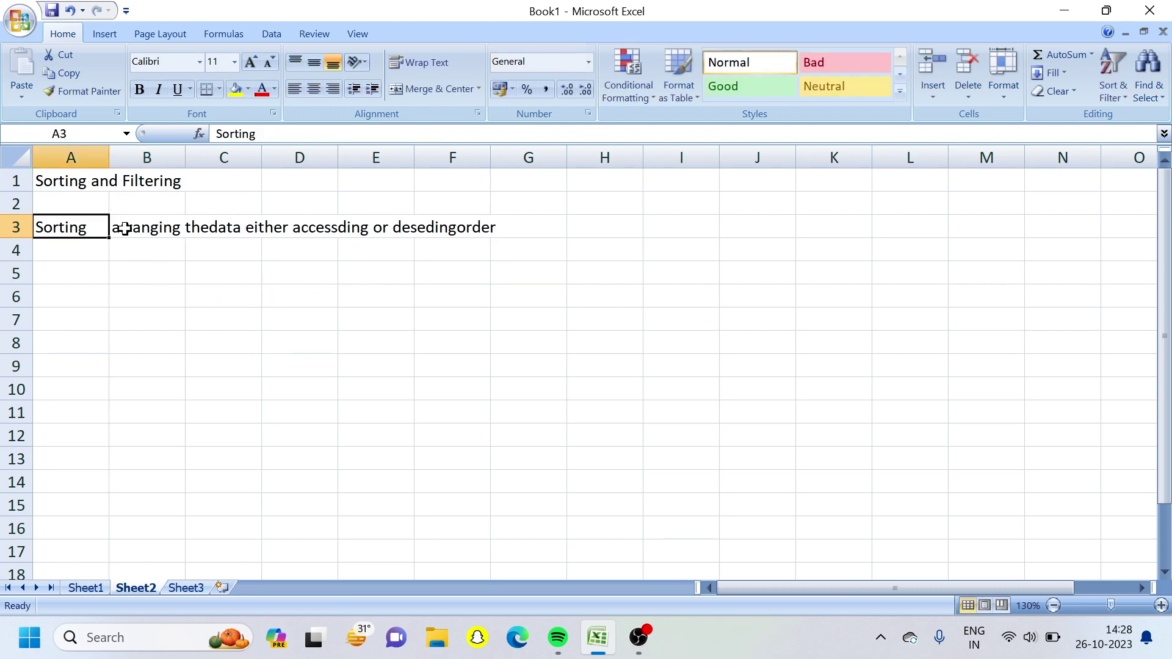
click(125, 229)
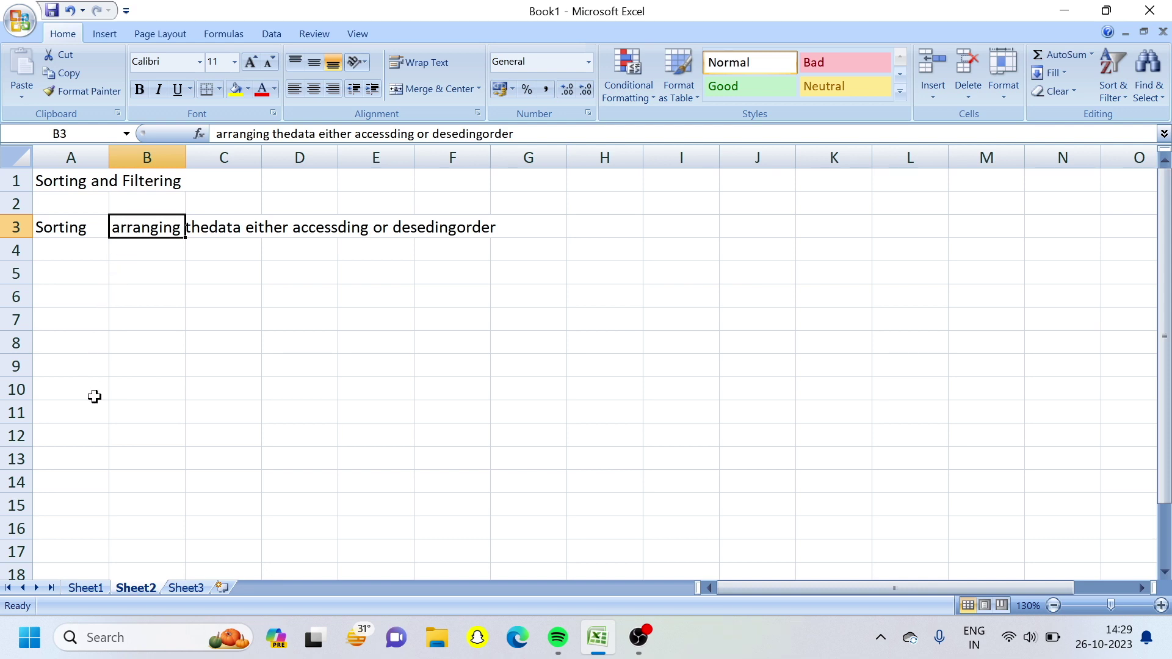
On Sheet1, apply All Borders to the student table A1:I17.
click(83, 587)
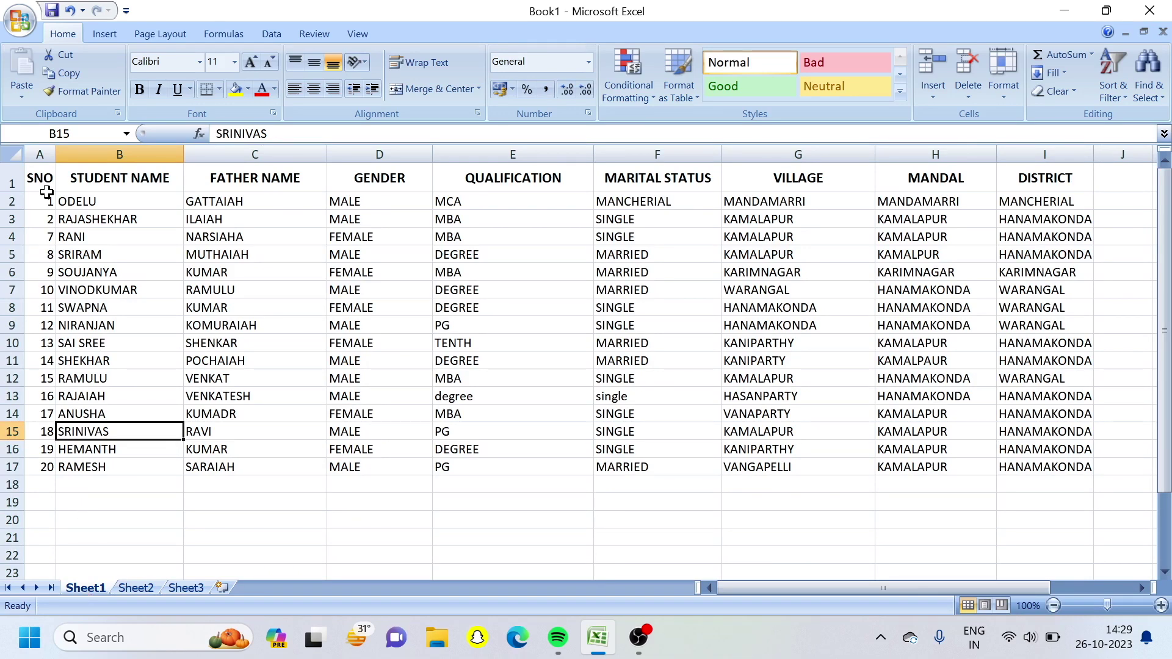
drag(41, 178, 1062, 466)
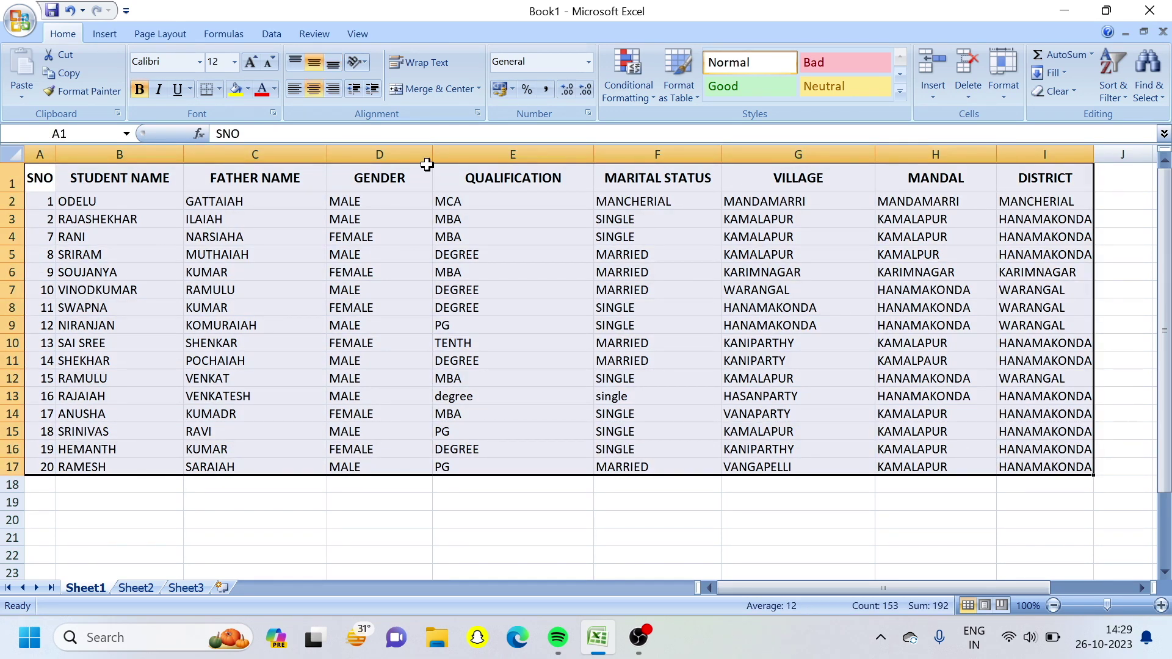
click(219, 89)
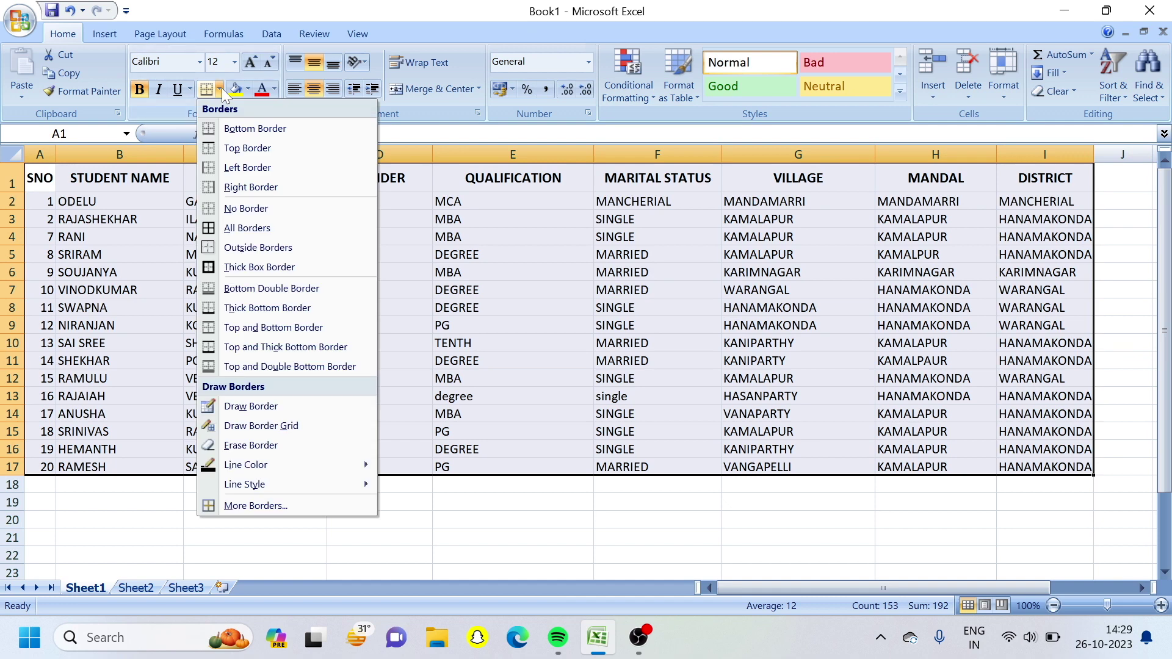
click(221, 228)
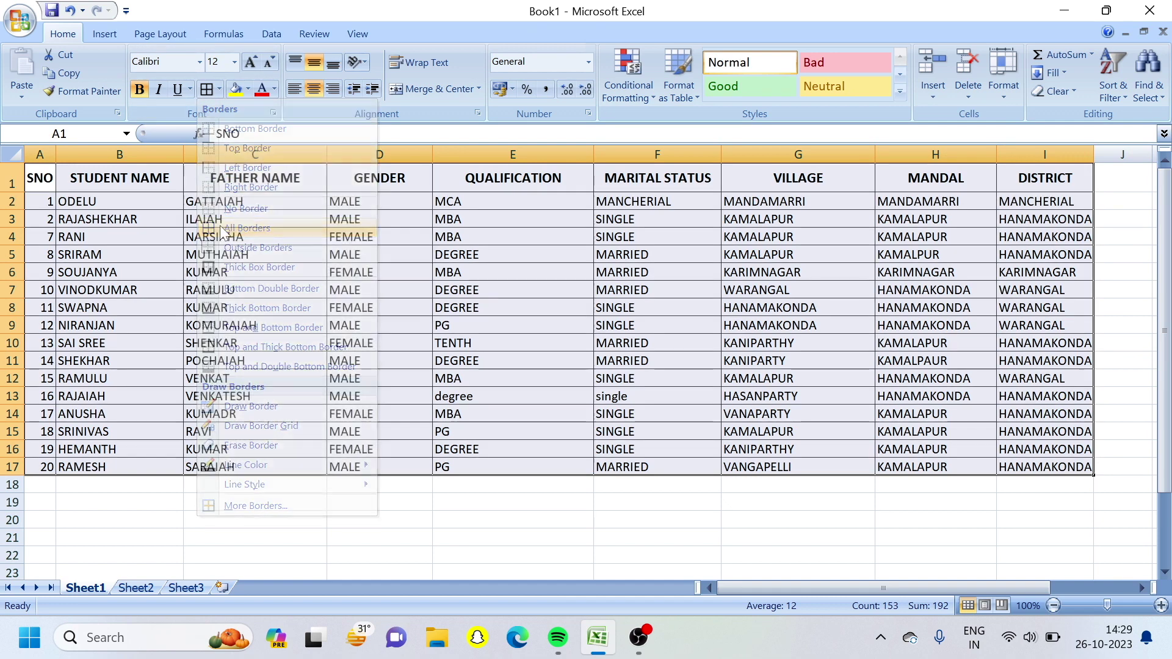
Center the data in rows 2 to 17 of the table.
drag(9, 200, 20, 466)
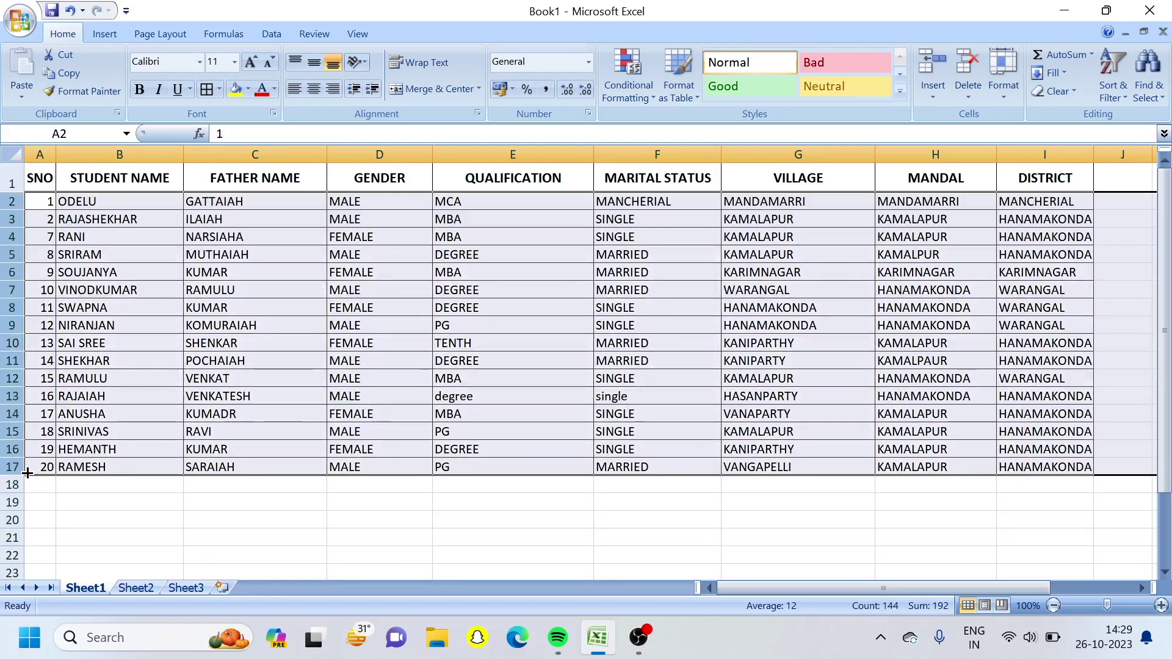
click(316, 90)
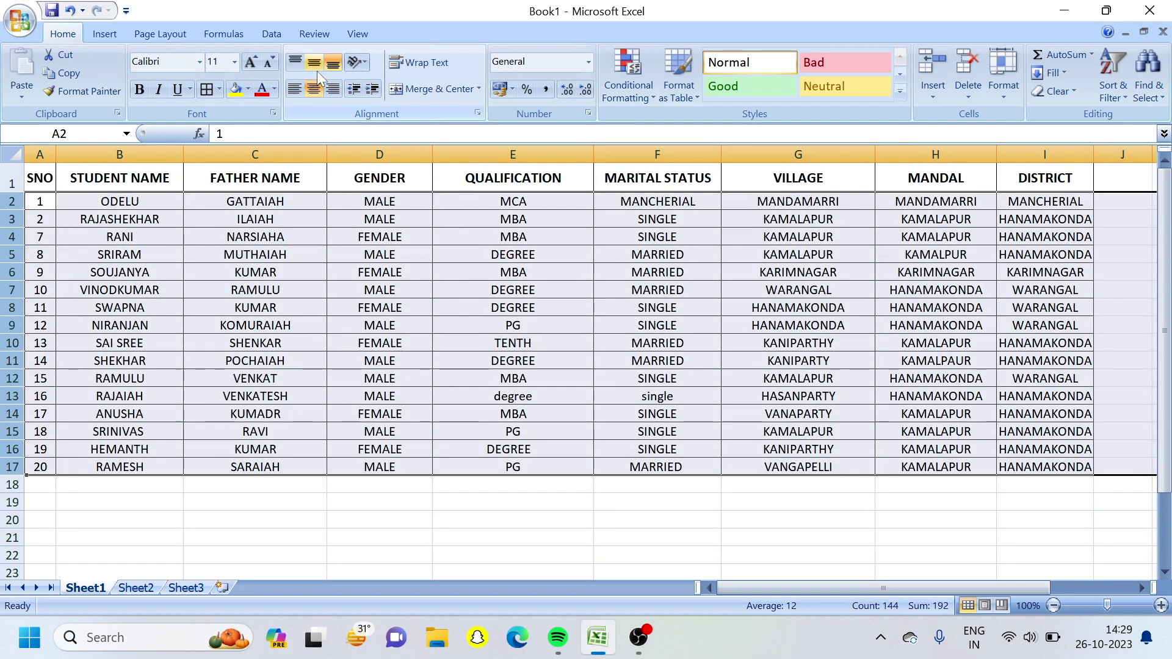
click(245, 203)
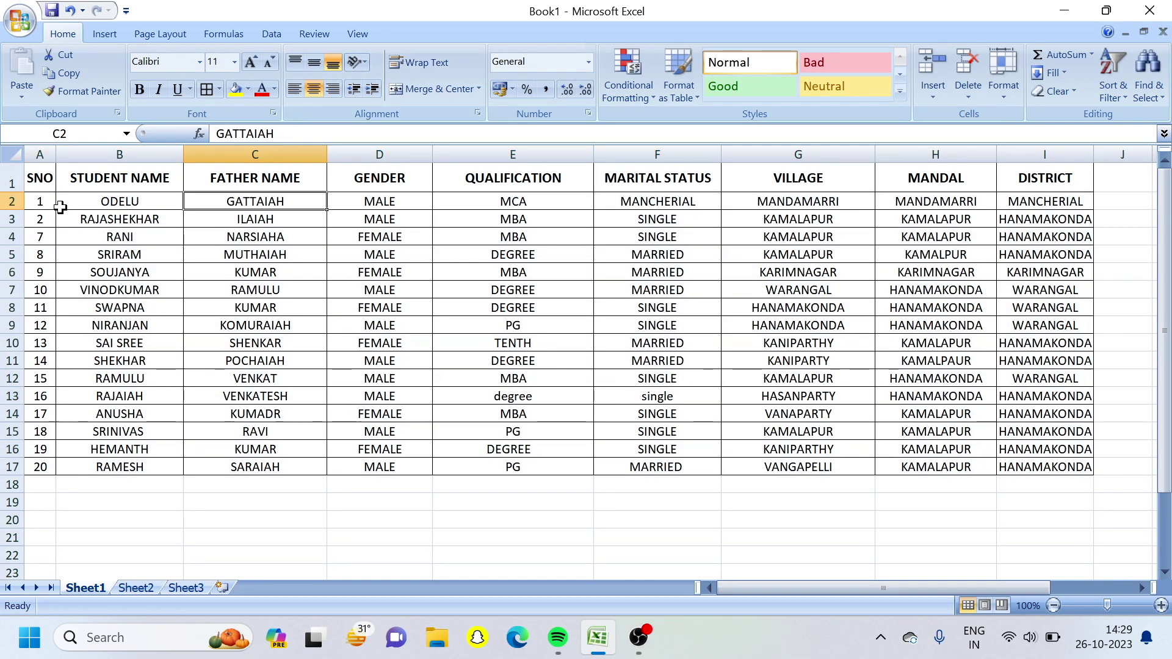
drag(69, 201, 1036, 459)
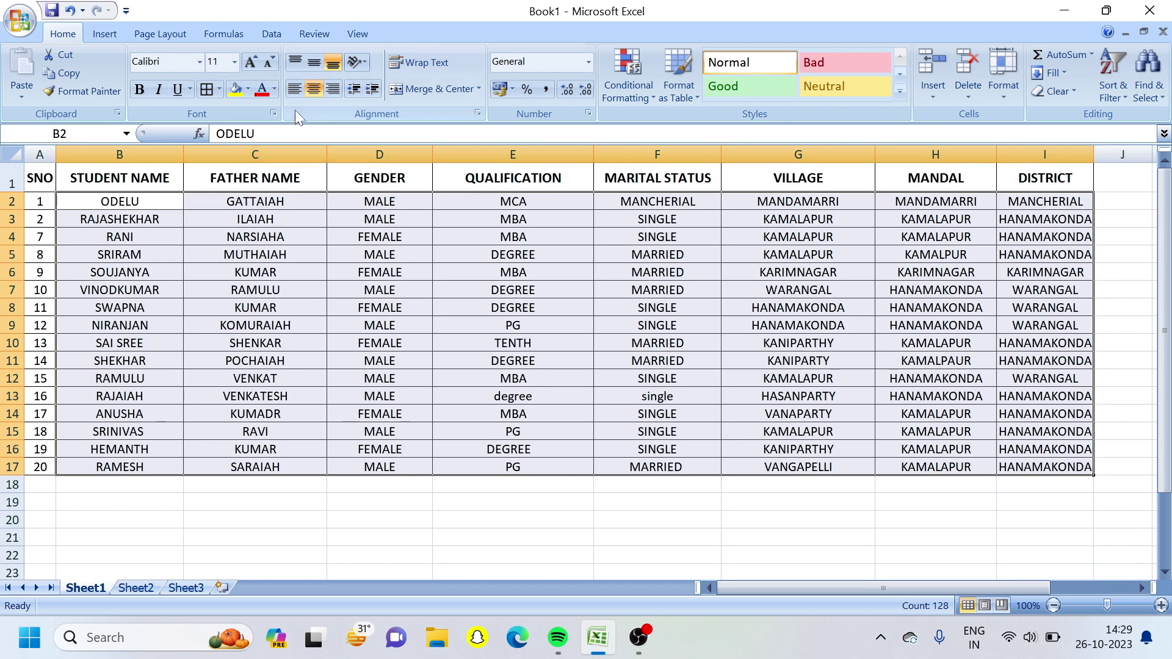
click(294, 90)
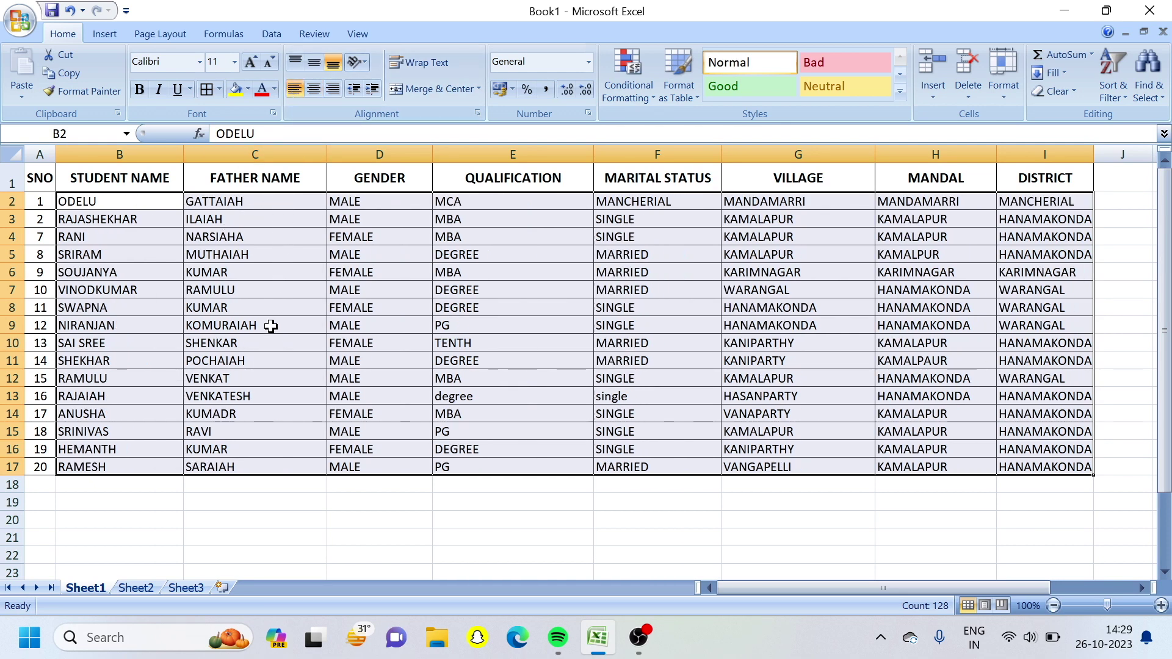
click(335, 487)
click(12, 202)
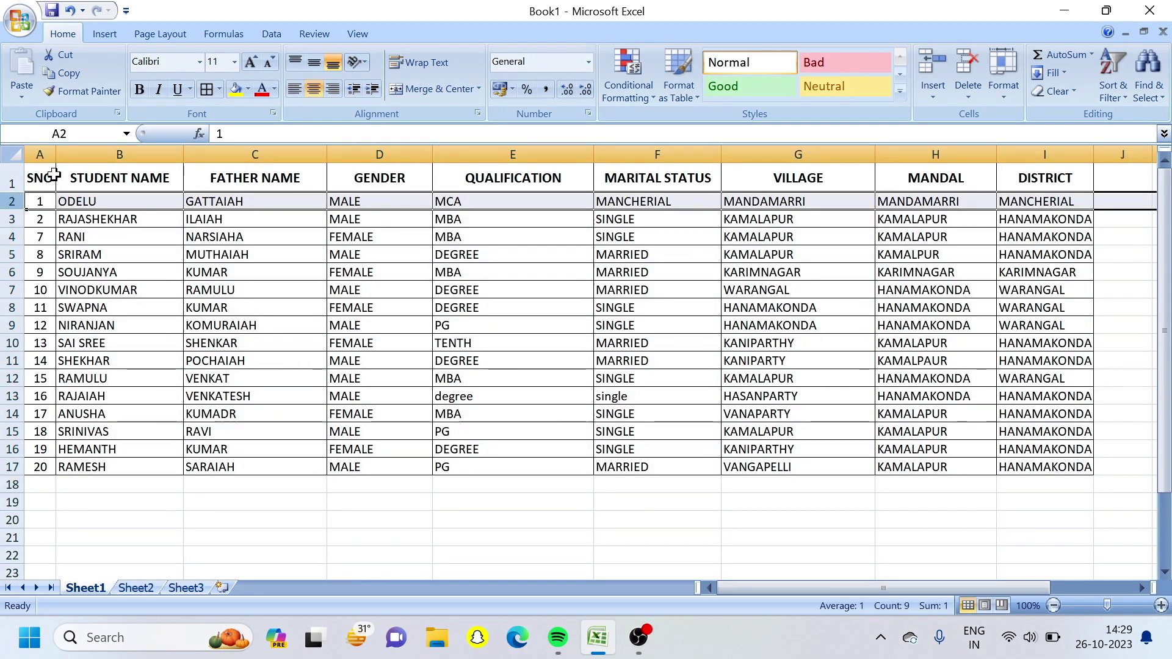
click(49, 173)
drag(55, 177, 107, 185)
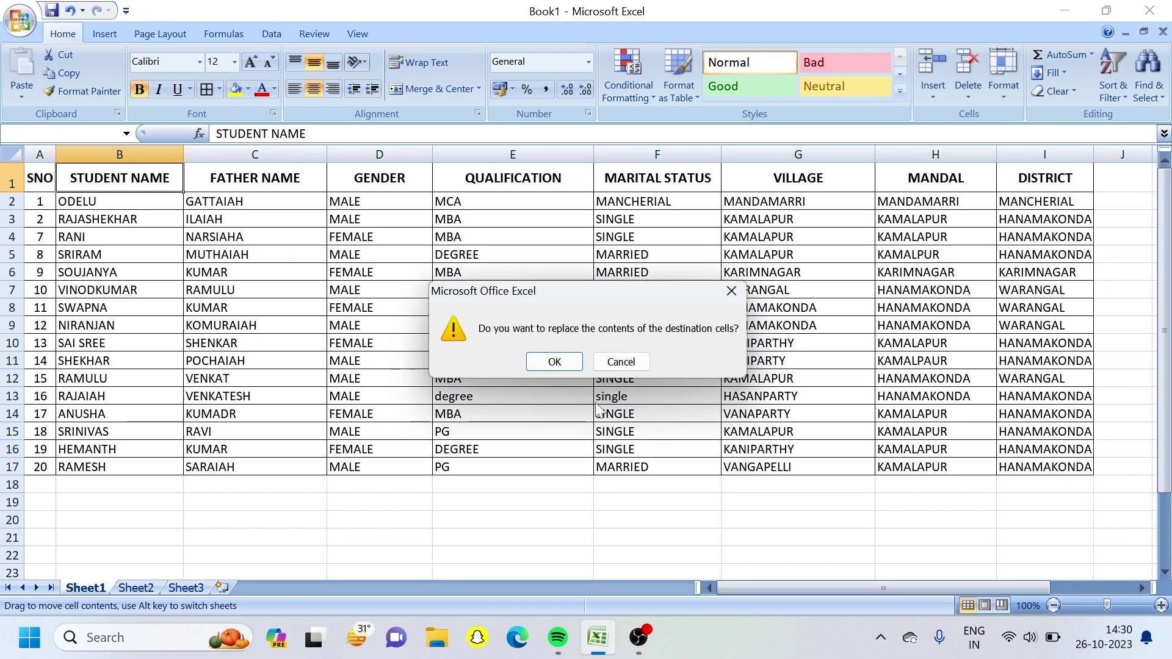
key(Escape)
drag(1013, 176, 37, 174)
click(236, 91)
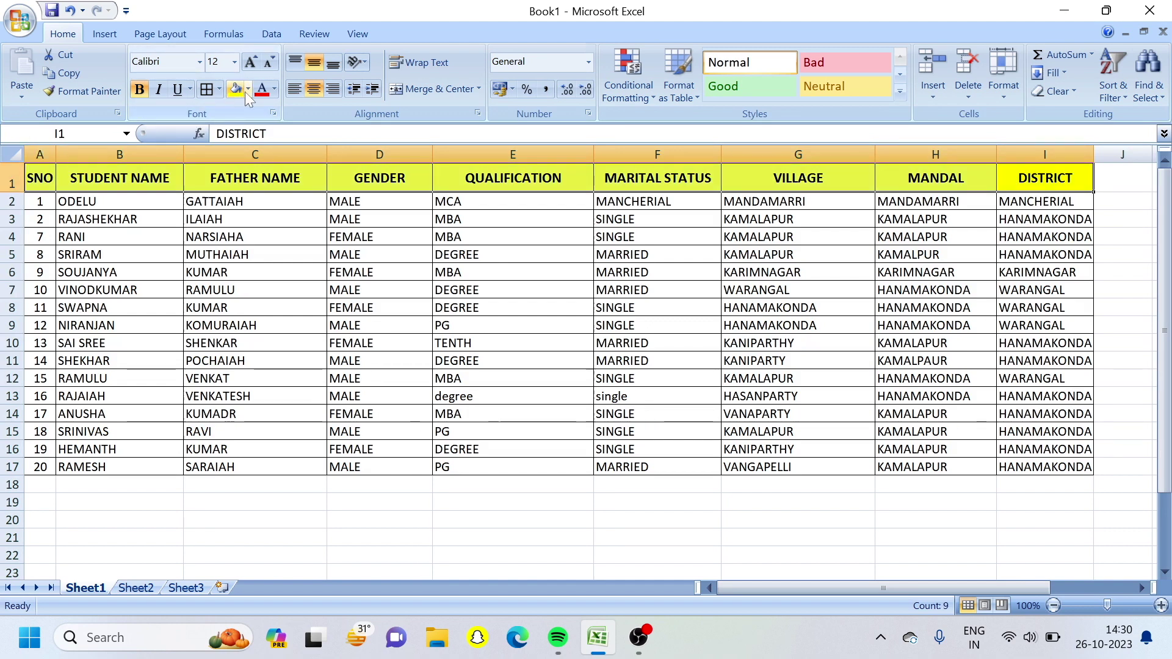
click(272, 92)
click(265, 92)
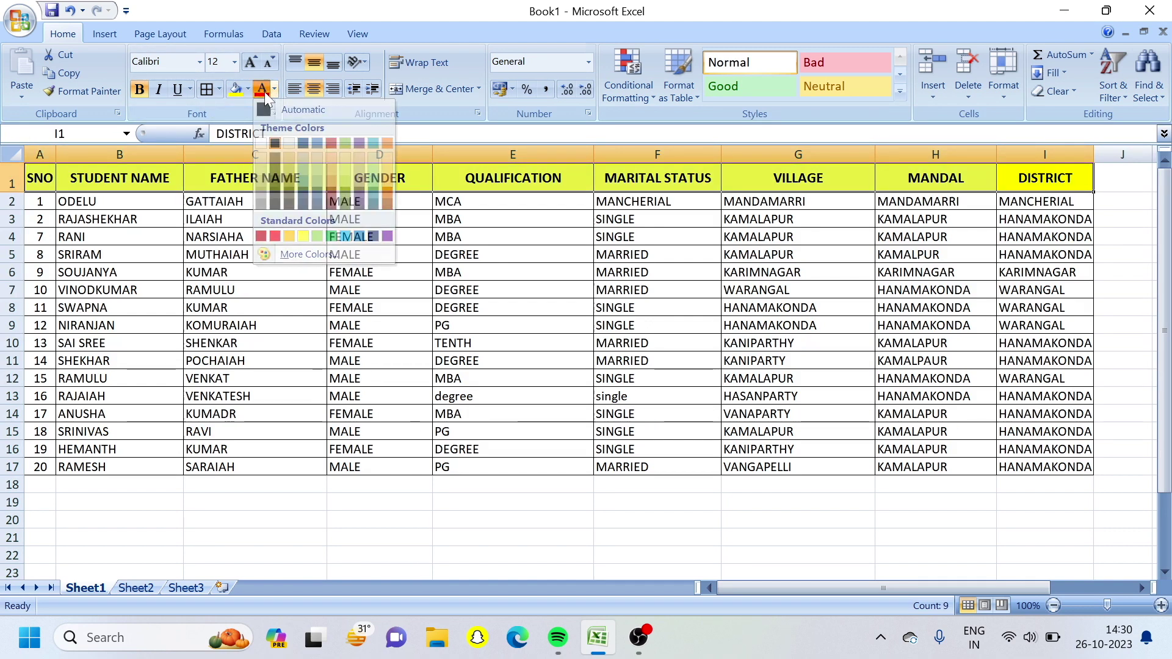
click(124, 241)
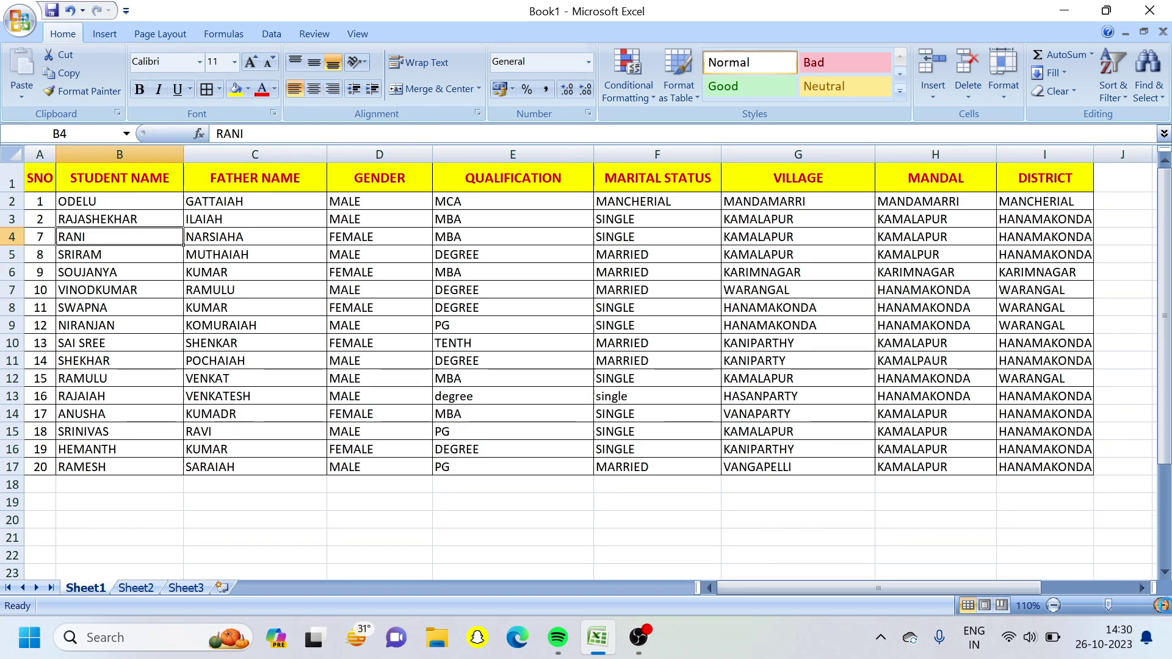
click(1162, 606)
scroll(1069, 470, down, 3)
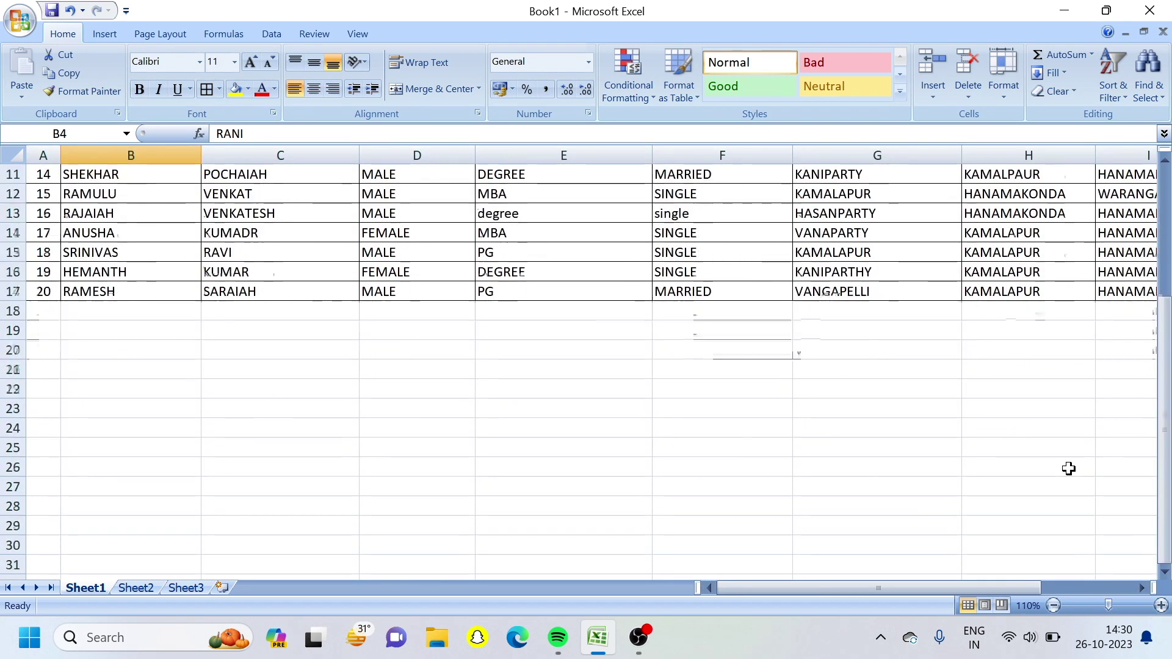
scroll(1068, 470, up, 4)
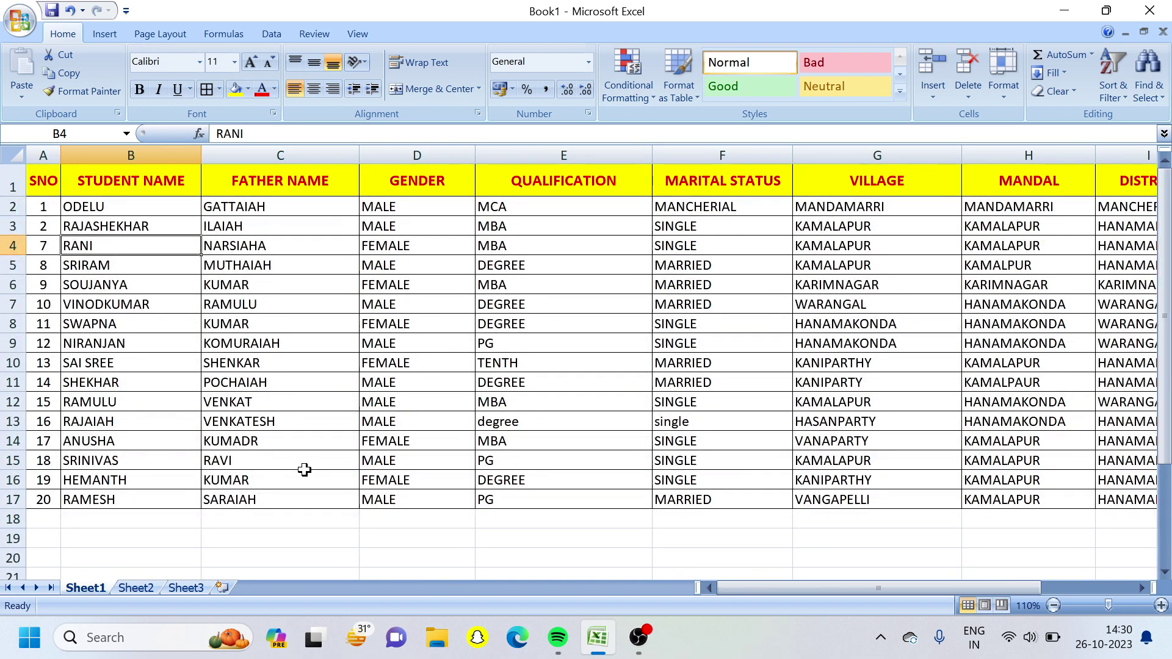
click(276, 34)
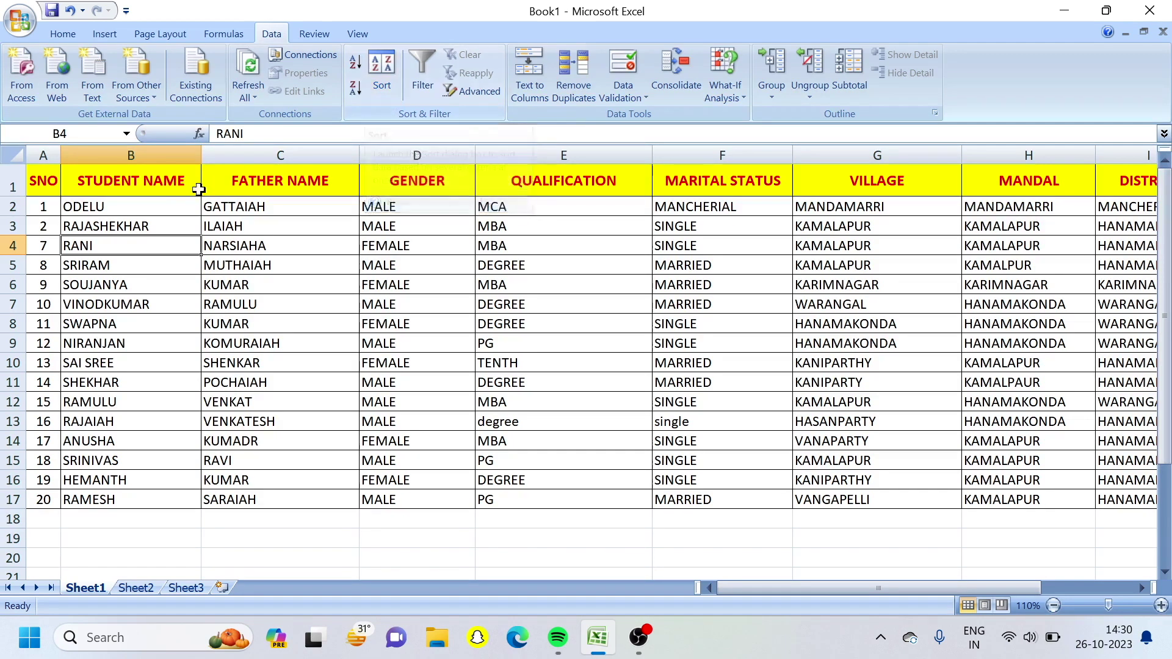
Select a cell in the STUDENT NAME column to sort by.
click(159, 211)
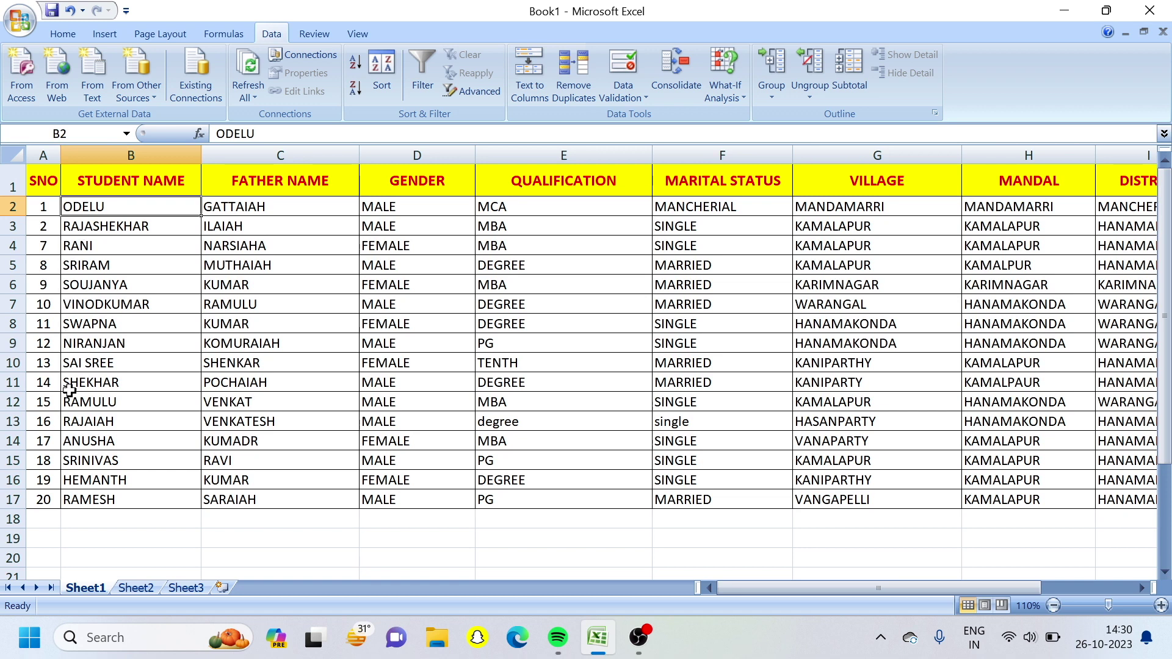
click(101, 444)
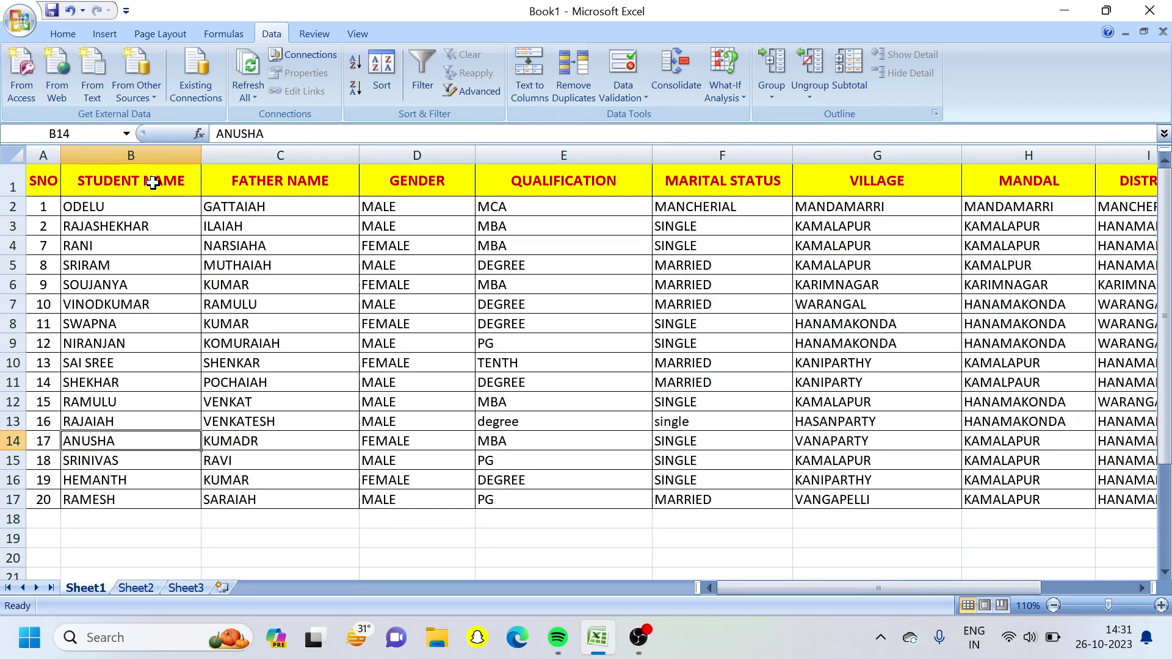
click(120, 254)
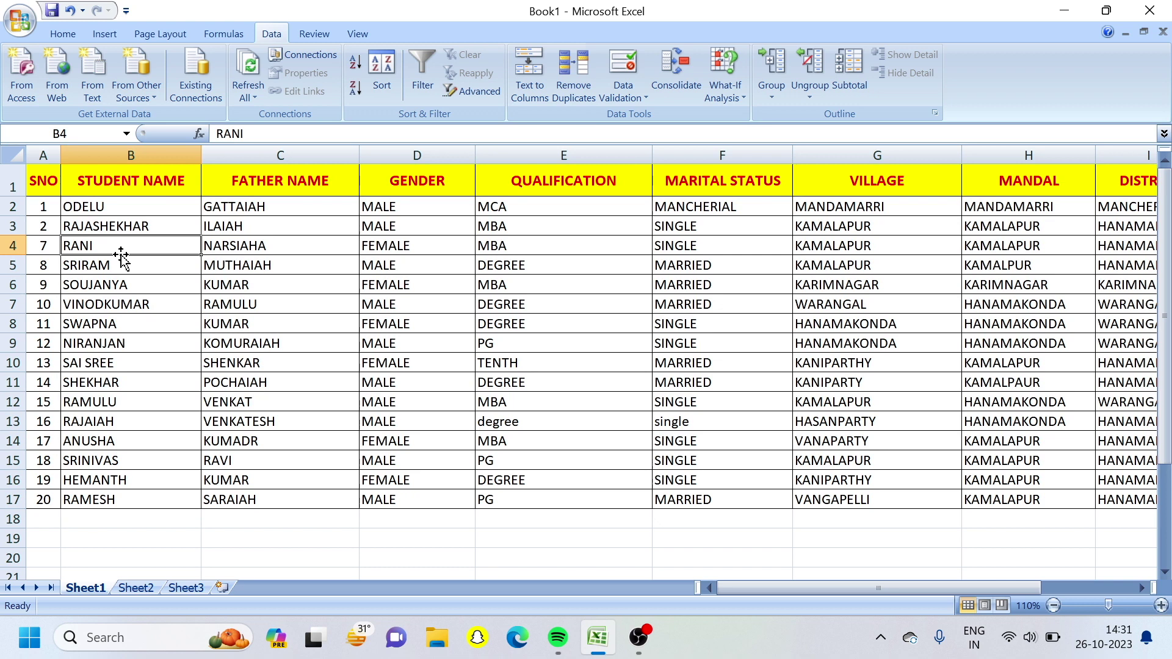
Sort the table A to Z by student name and delete the old SNO values.
click(354, 64)
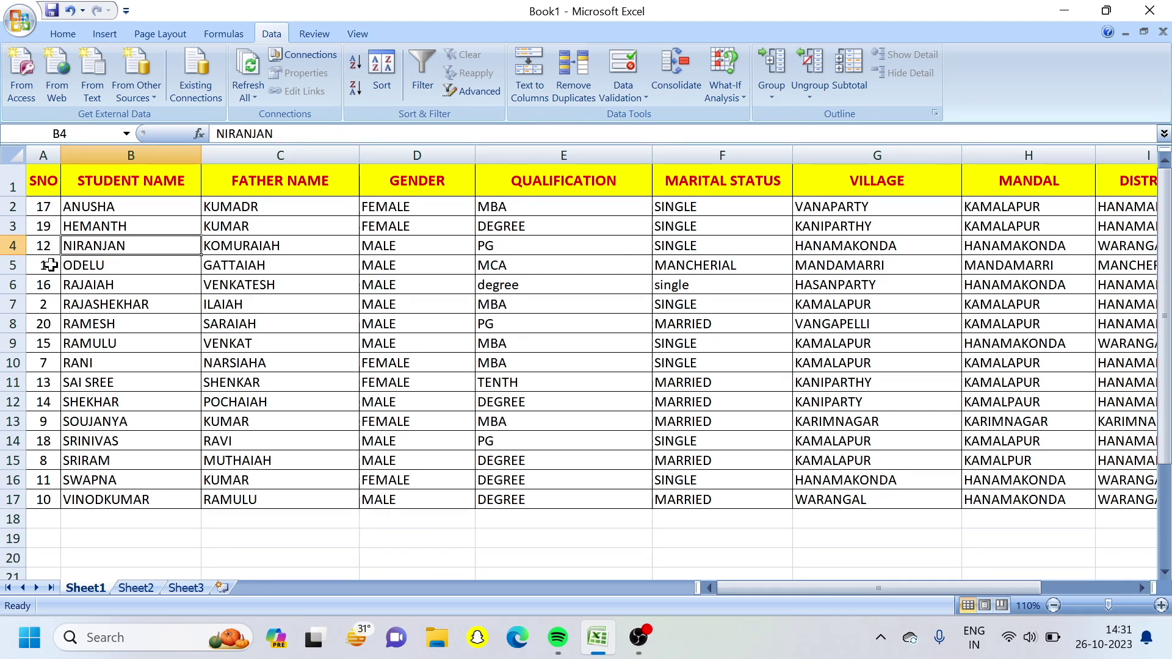
drag(55, 206, 39, 515)
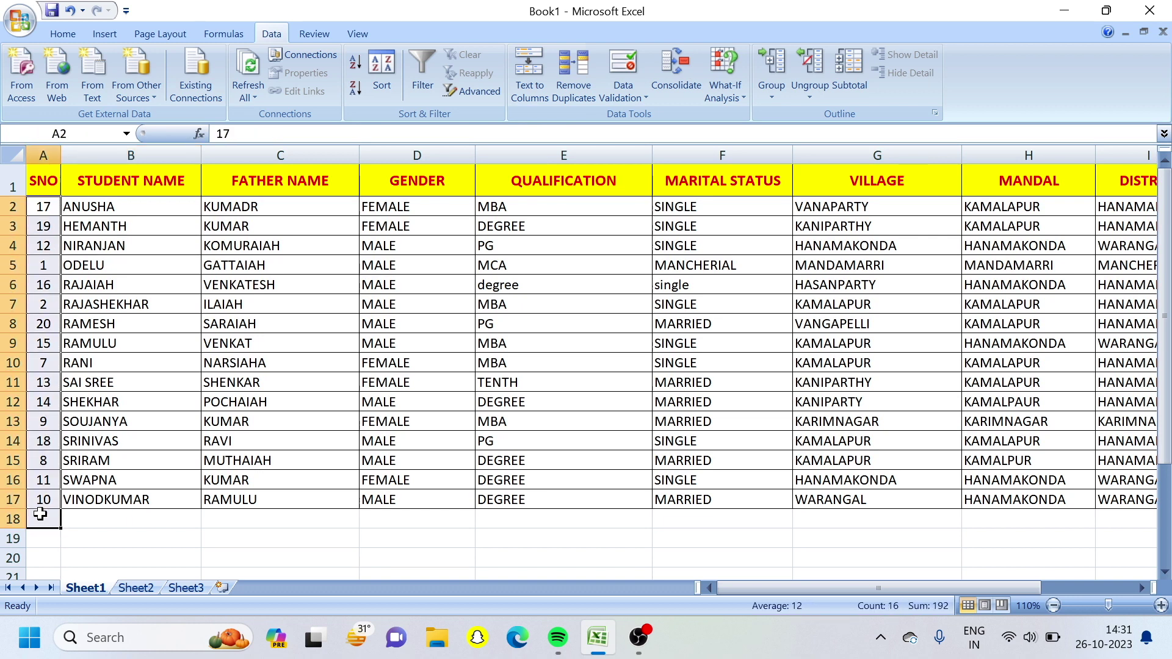
key(Delete)
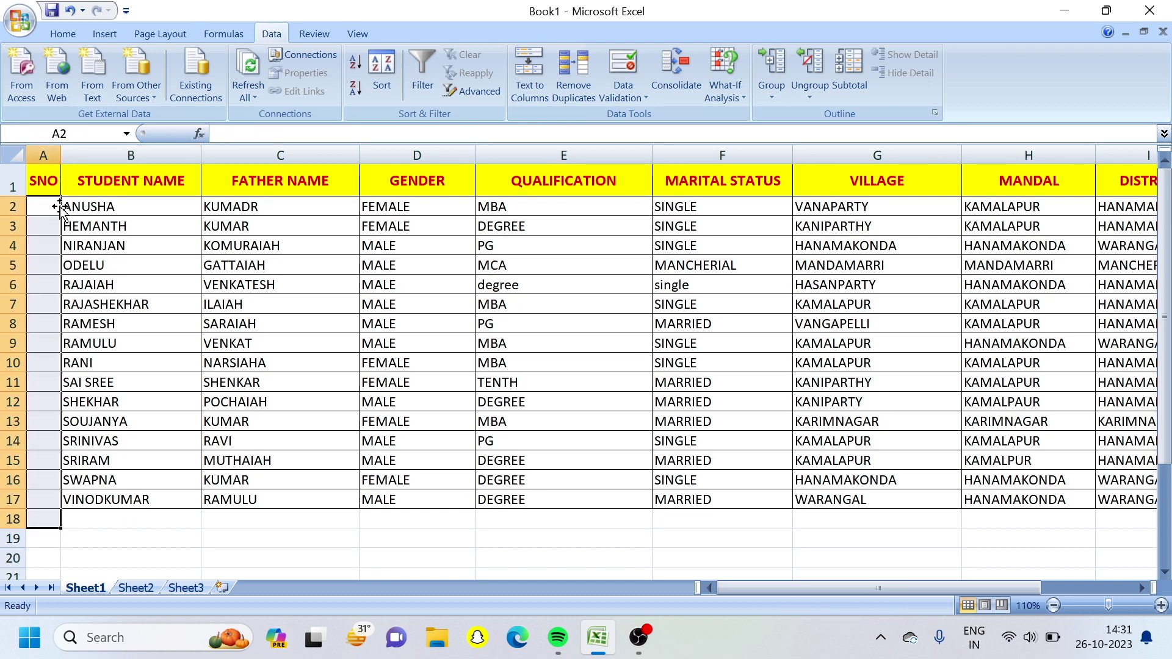
Enter 1 and 2 in A2:A3 and try a fill down, undoing the repeated 2s.
click(54, 208)
text(1)
key(Return)
text(2)
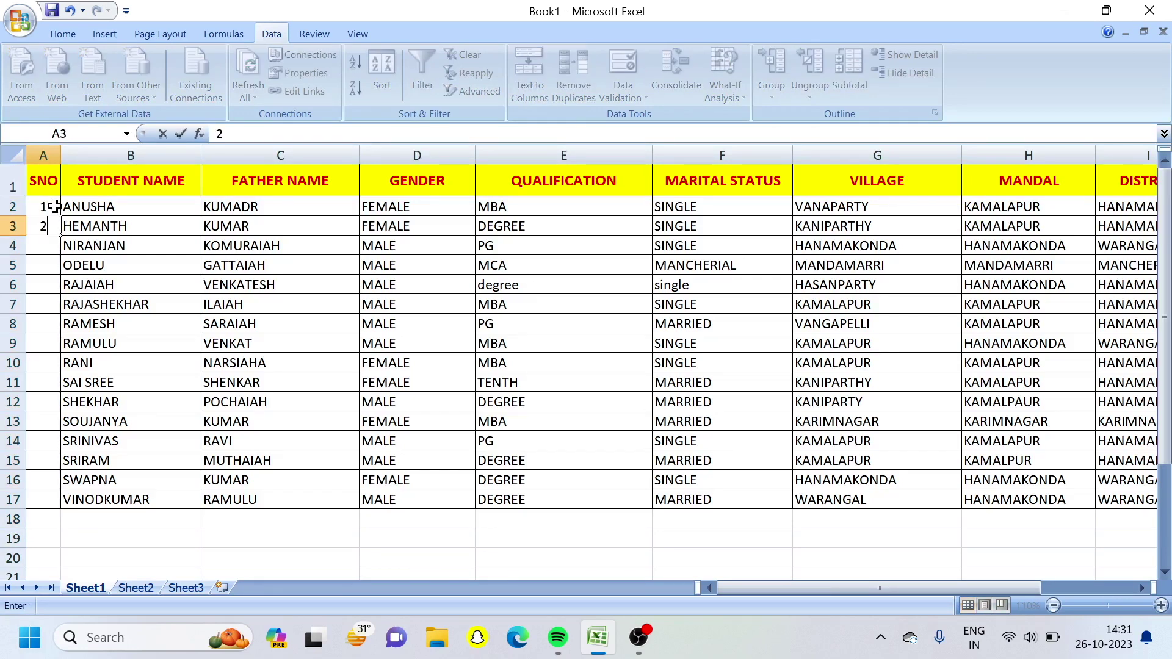
click(54, 209)
drag(53, 211, 56, 230)
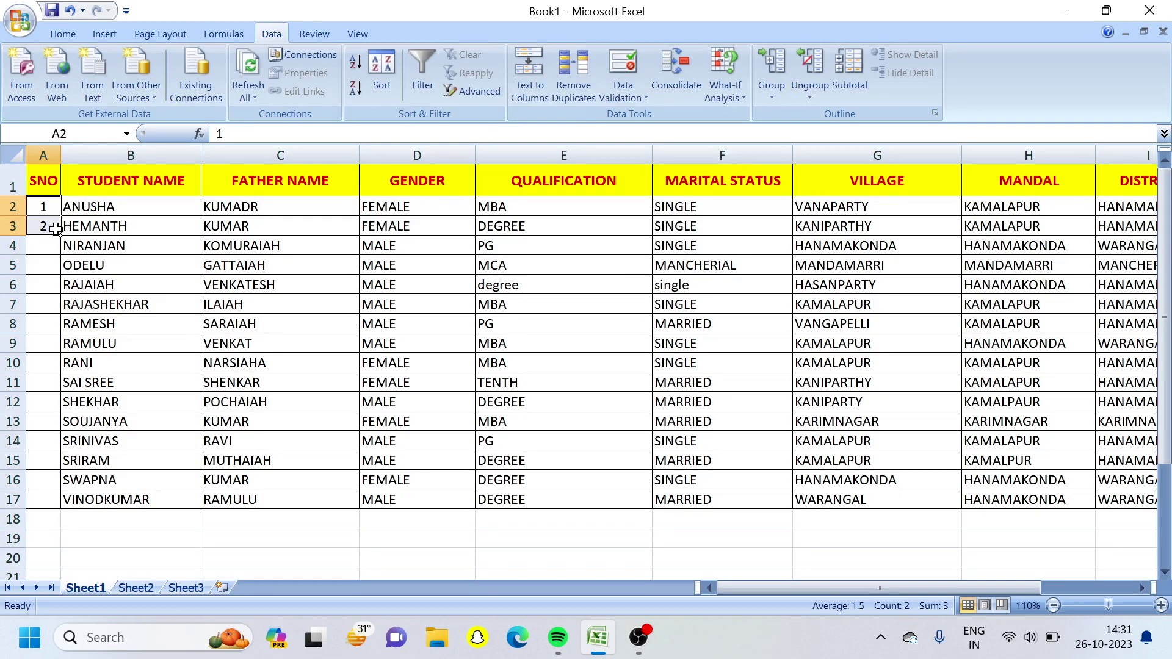
click(57, 231)
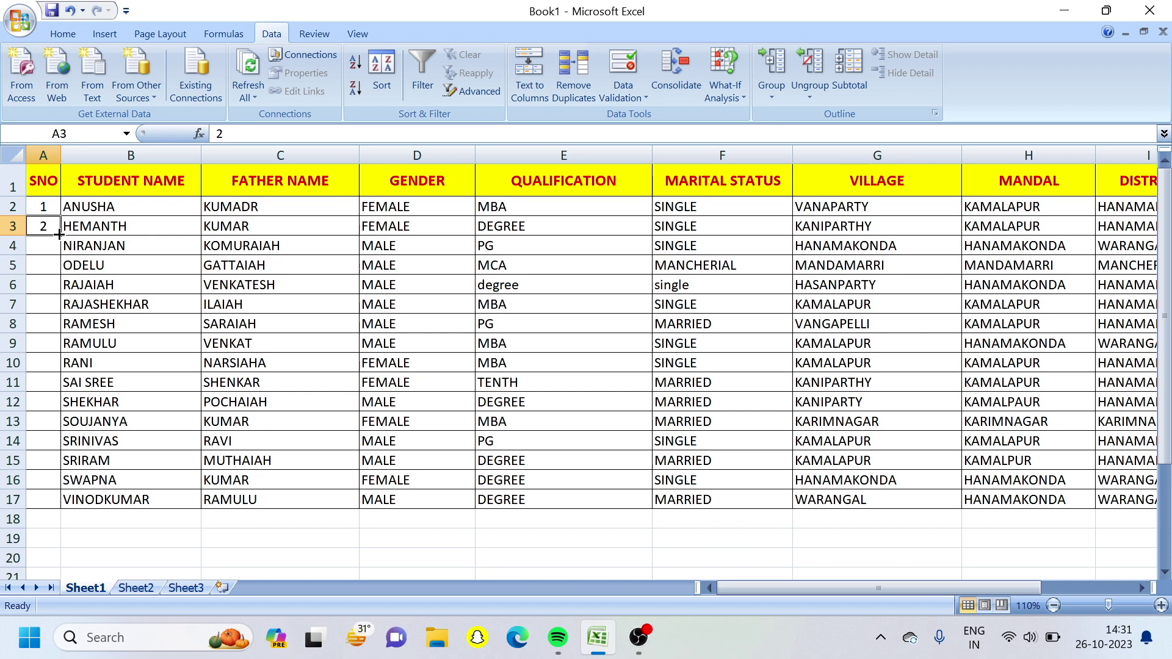
double_click(59, 236)
key(ctrl+z)
Fill the SNO series 1 to 16 down column A from the 1, 2 pattern.
drag(50, 207, 55, 238)
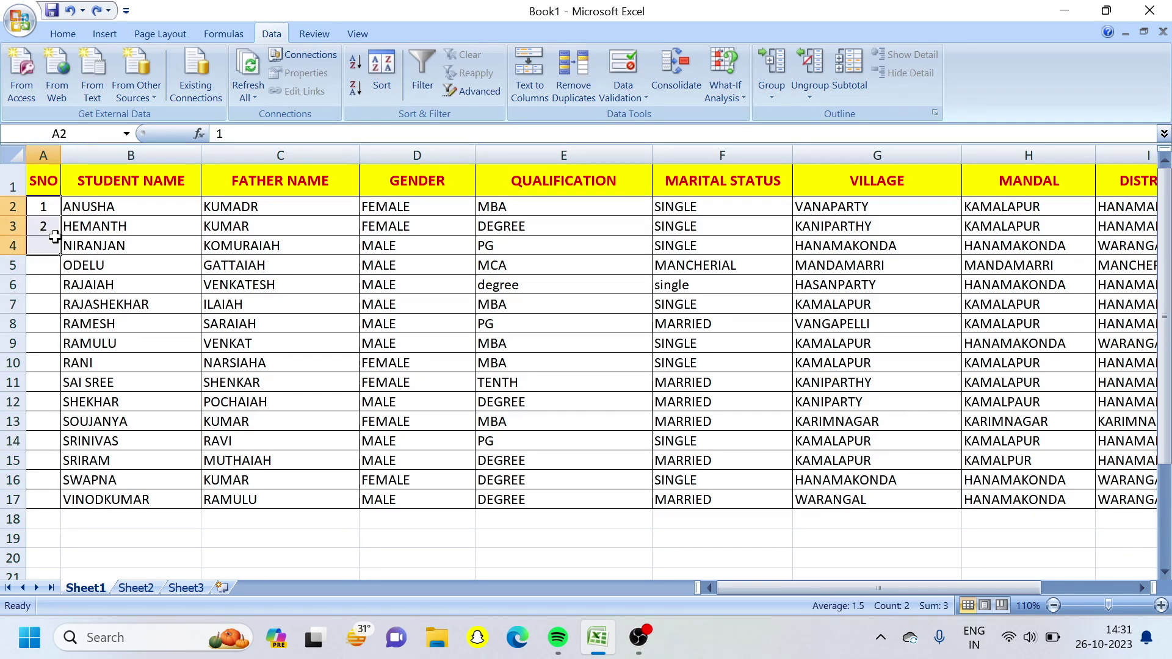
click(48, 203)
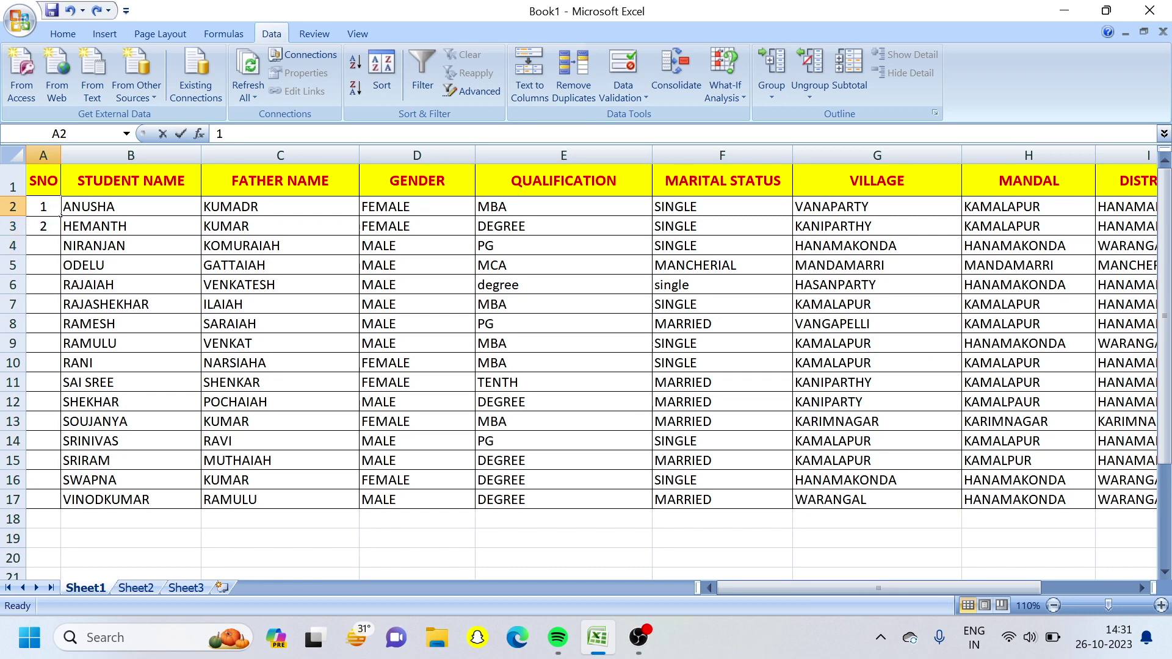
click(49, 221)
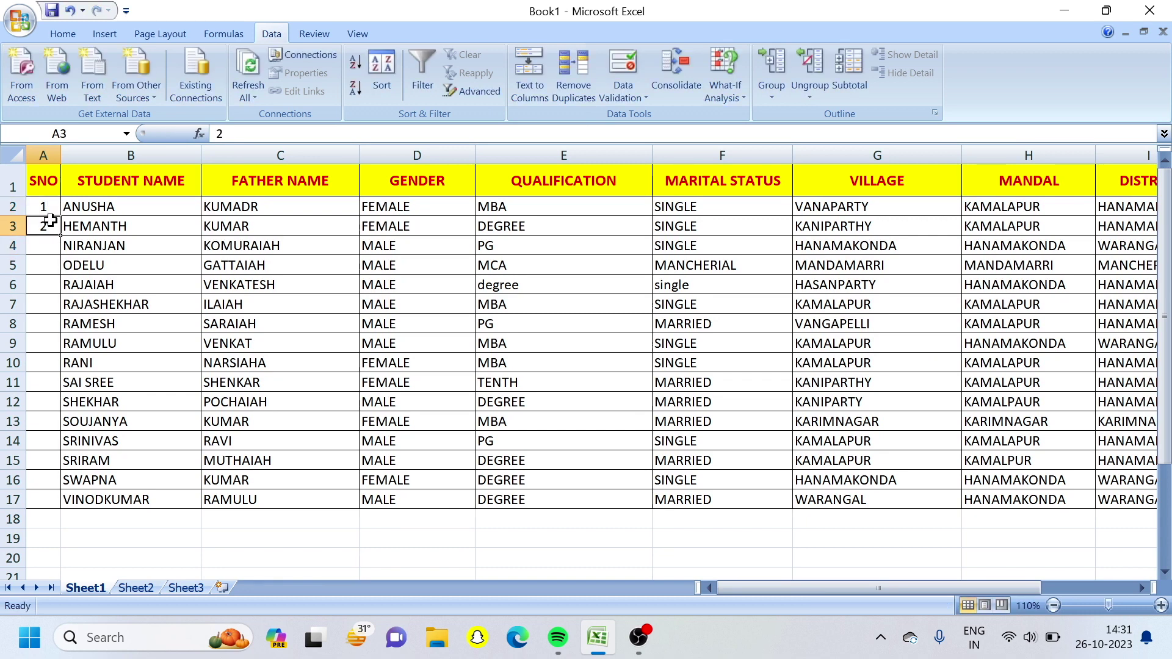
drag(50, 220, 45, 209)
double_click(64, 236)
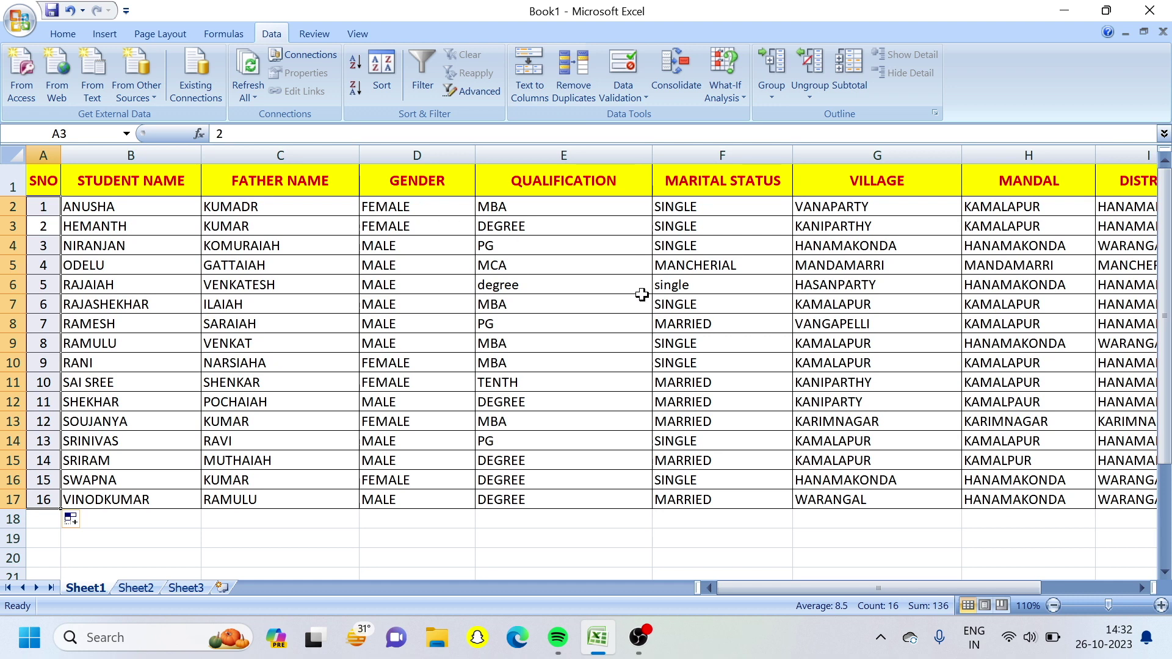
Replace the MANCHERIAL marital status in F5 with 'married'.
click(716, 269)
text(ma)
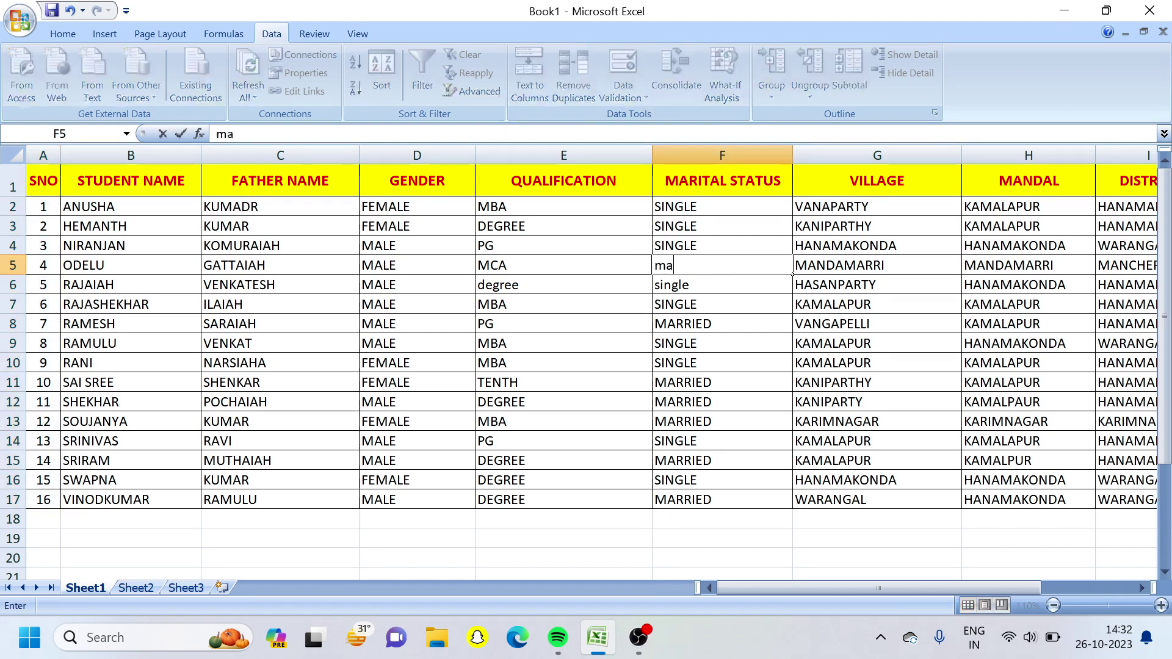
text(rried)
key(Return)
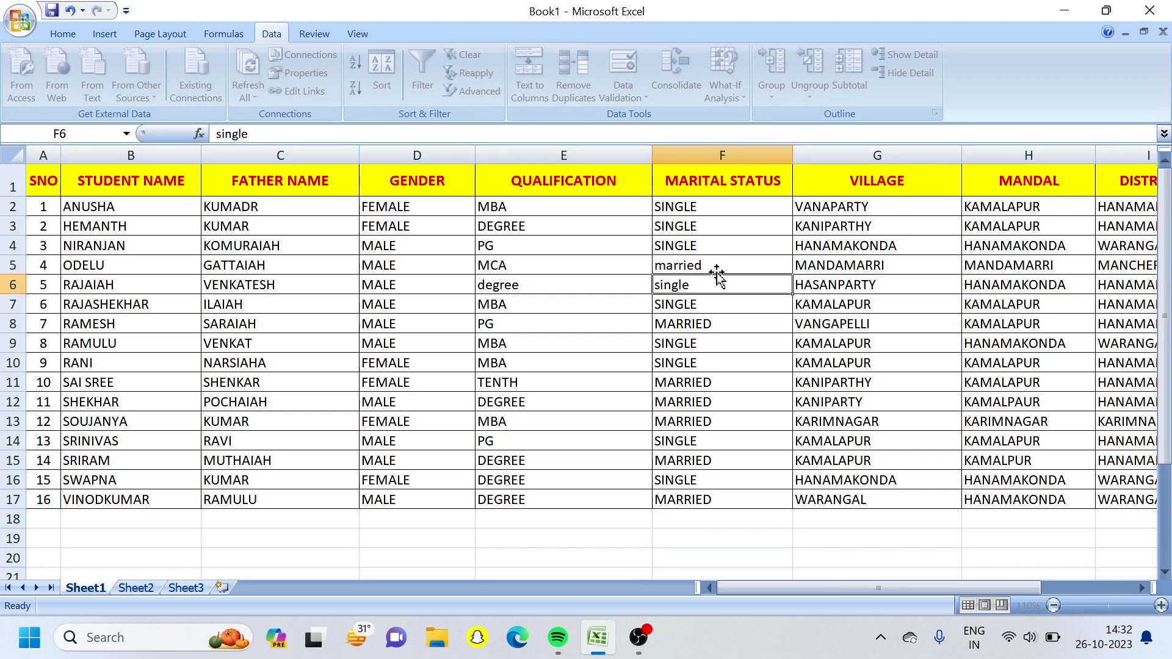
key(Return)
Sort the table A to Z by gender, then qualification, then marital status.
click(416, 206)
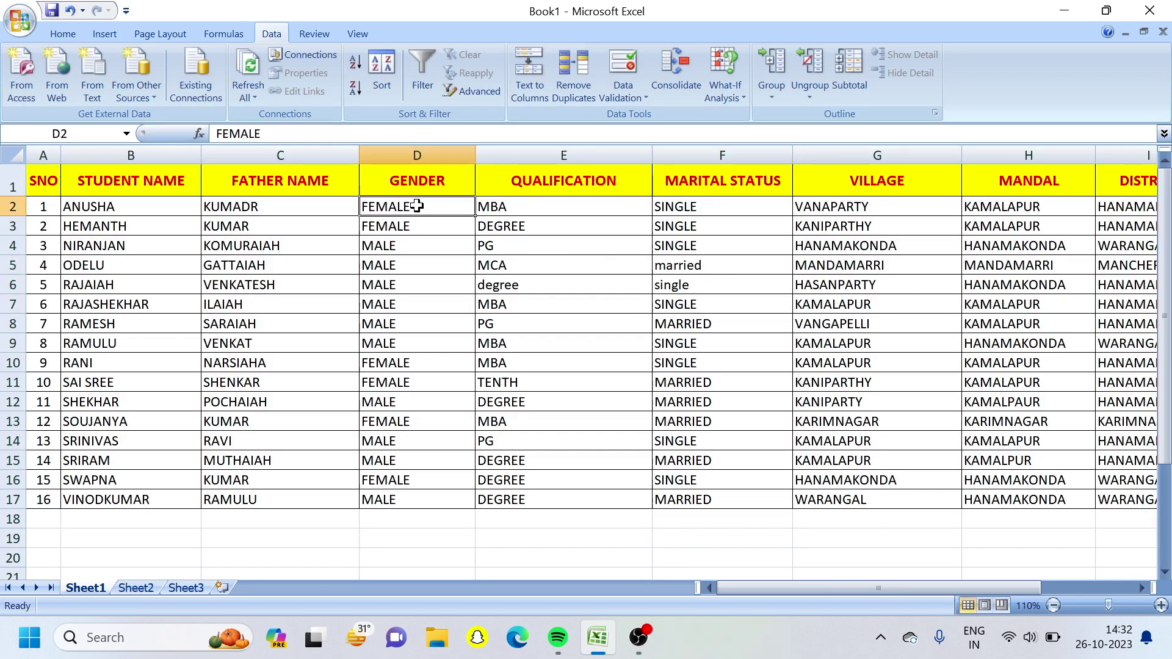
click(357, 63)
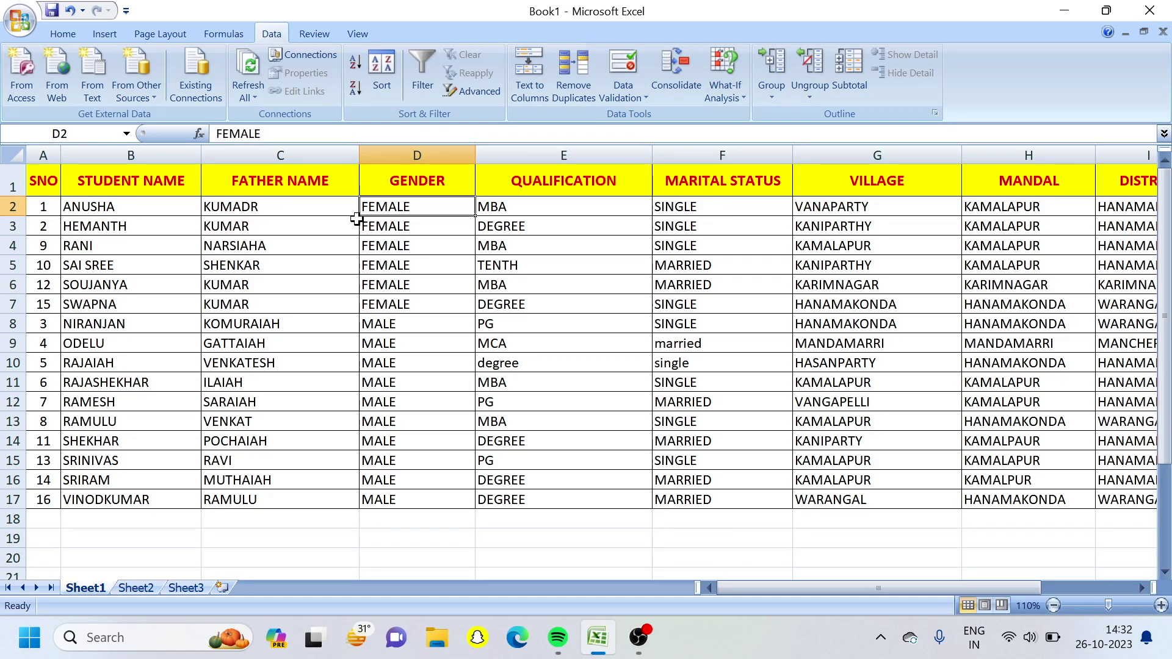
click(540, 232)
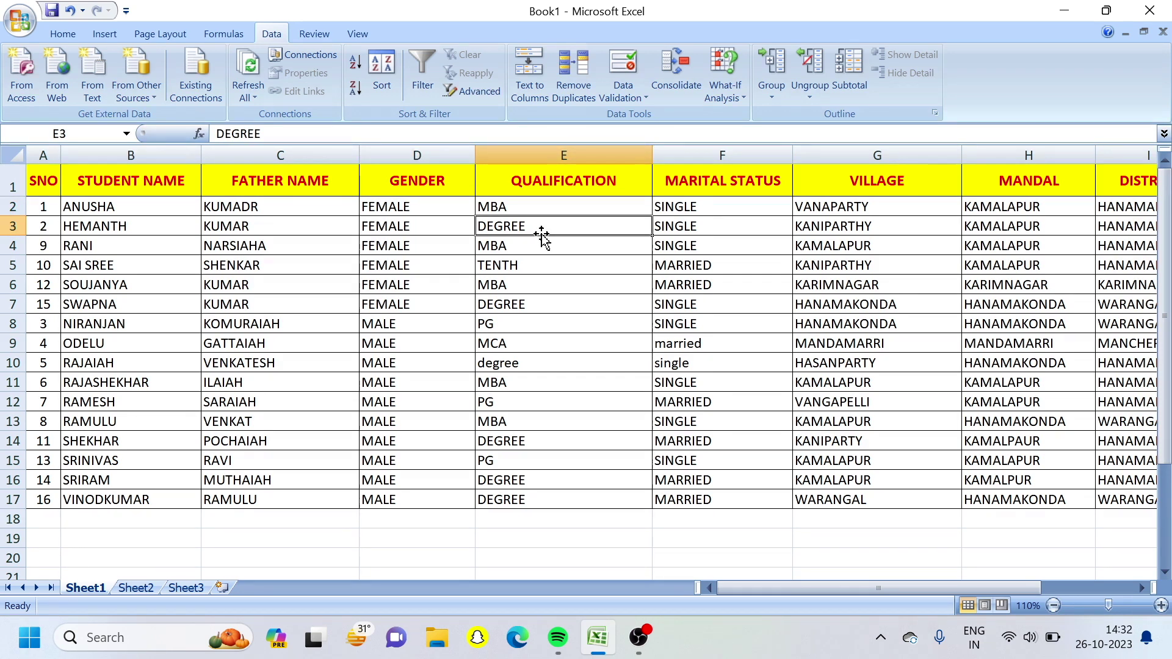
click(565, 208)
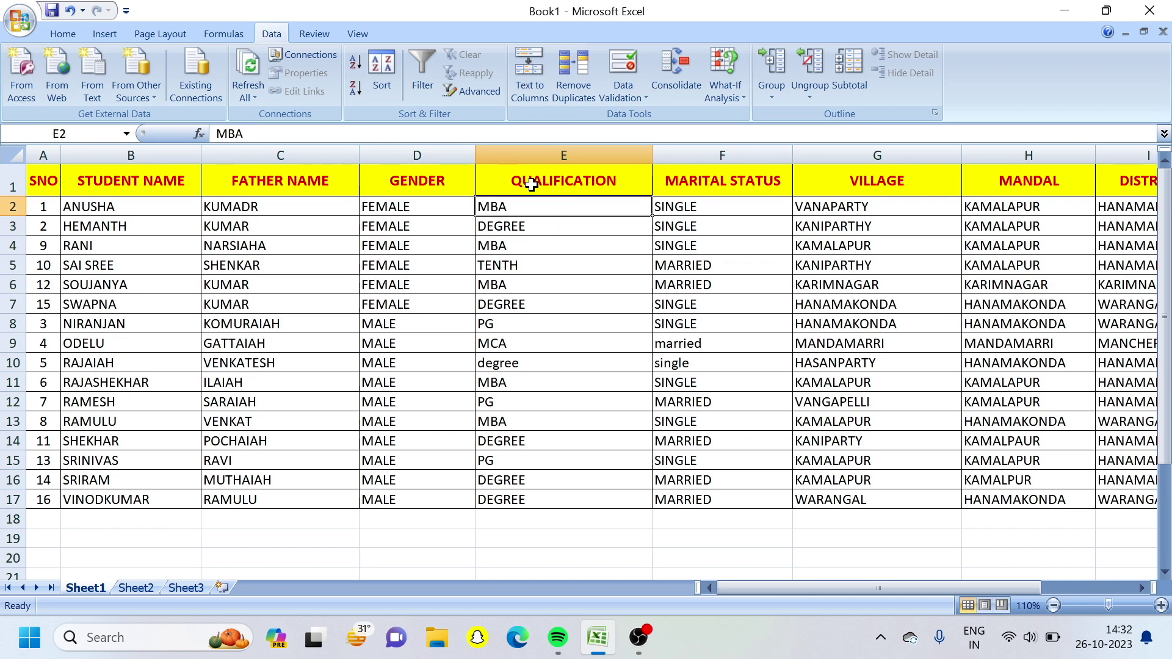
click(357, 63)
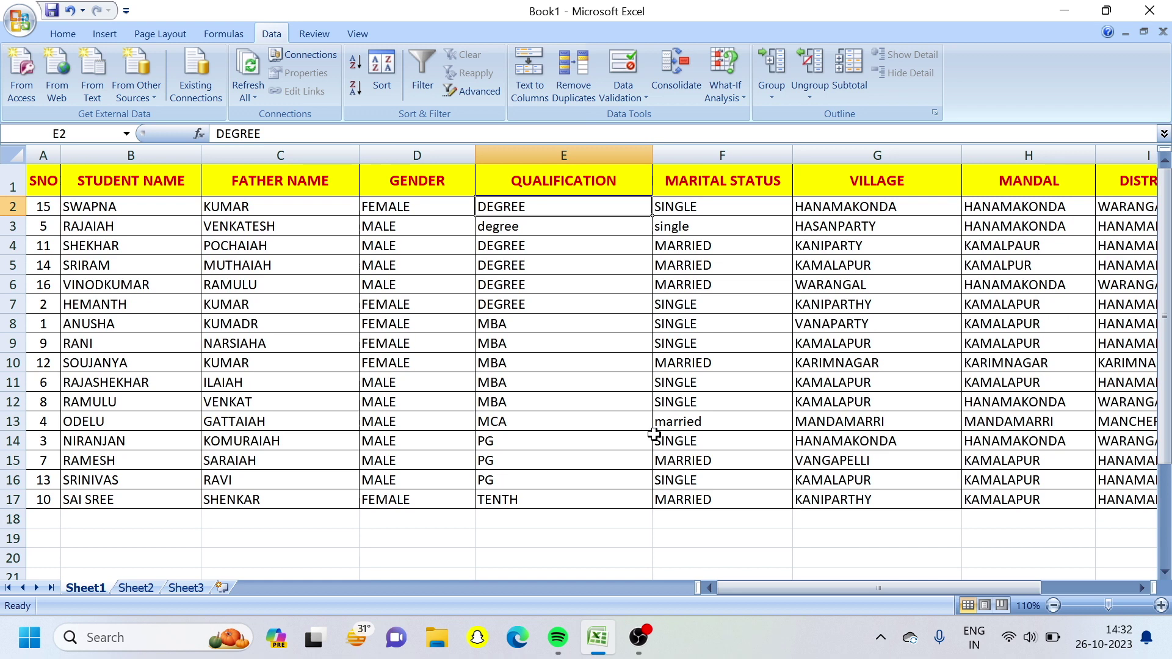
click(753, 220)
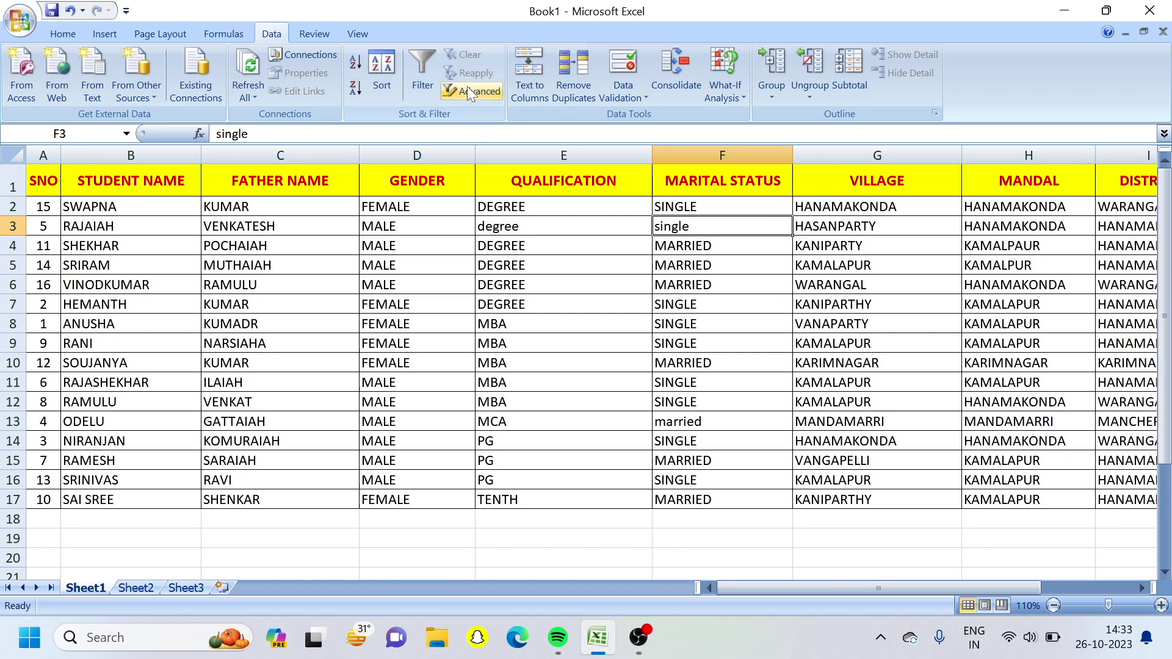
click(355, 63)
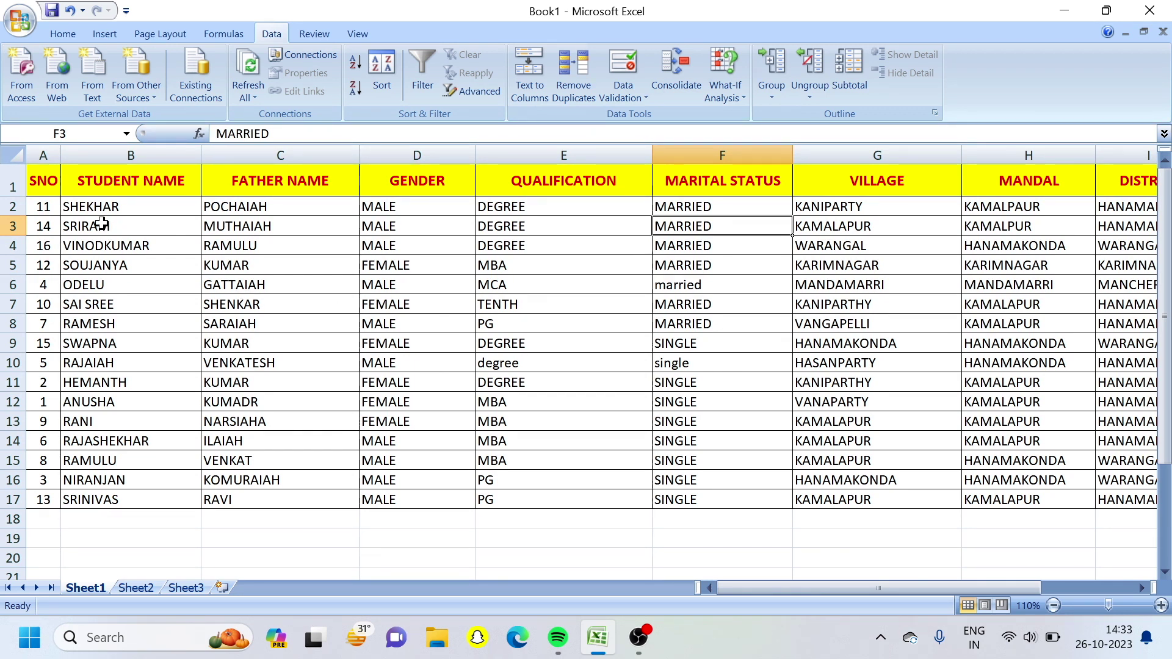
Sort by SNO, try Z to A, restore ascending order 1–16, and zoom to 100%.
click(95, 206)
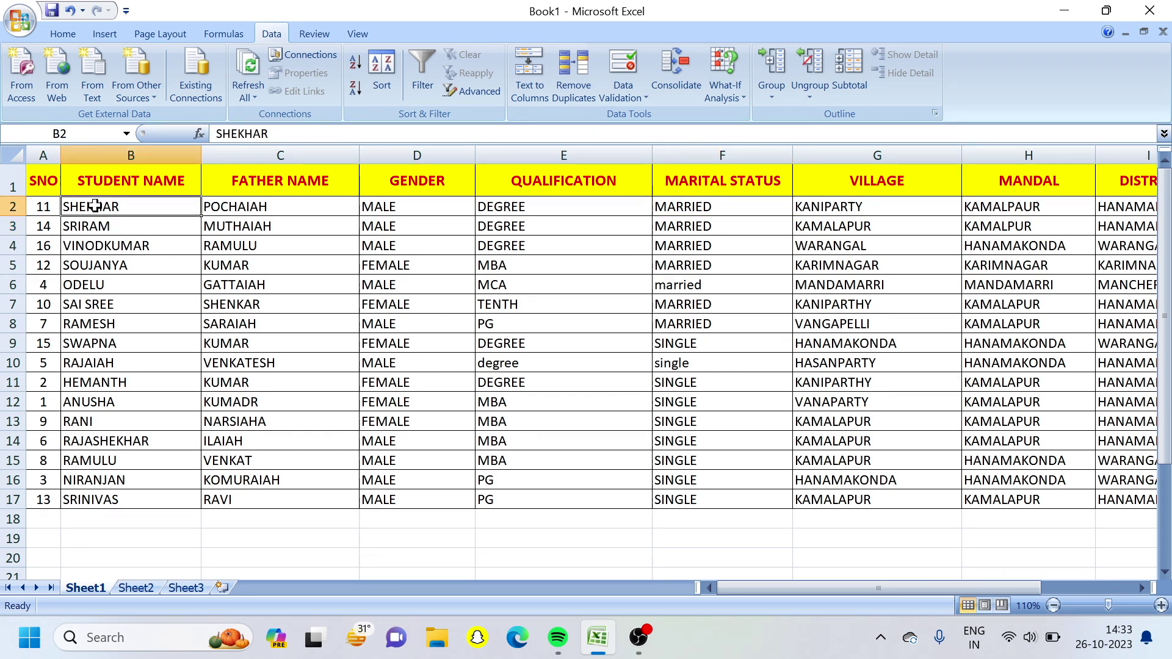
click(44, 182)
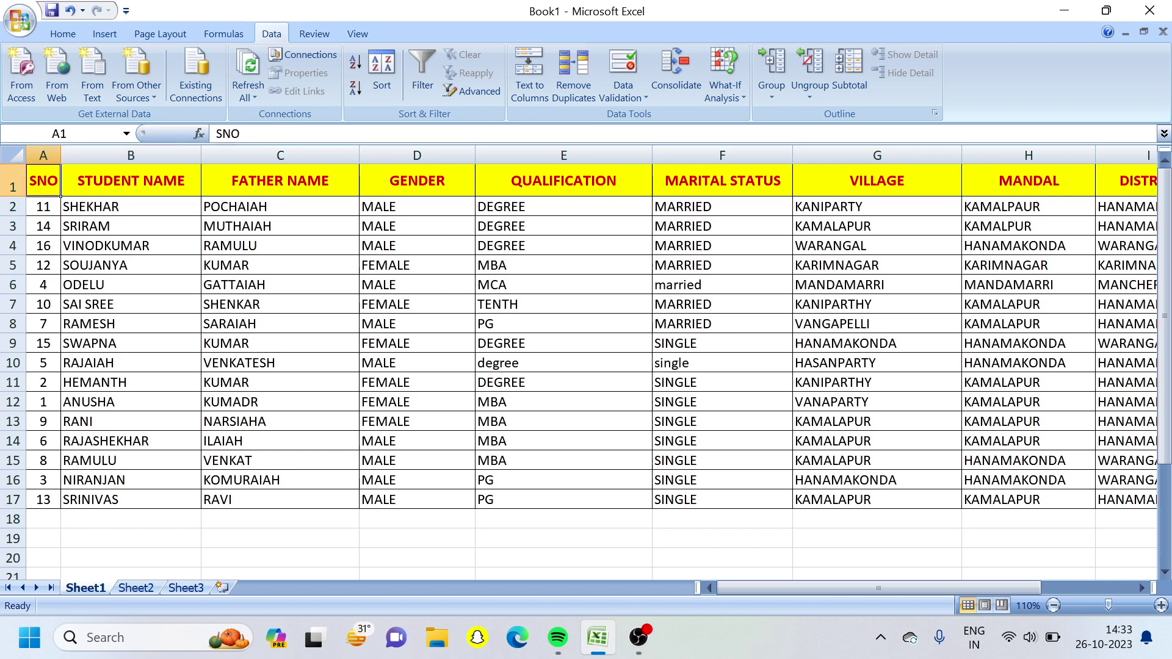
click(42, 211)
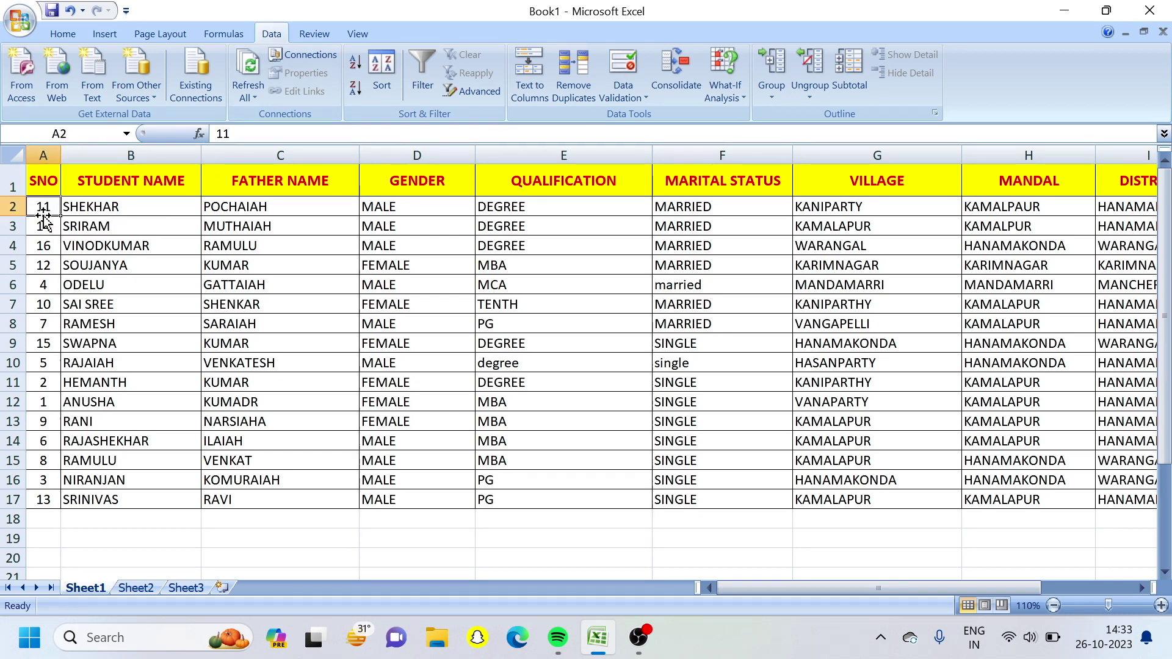
click(356, 64)
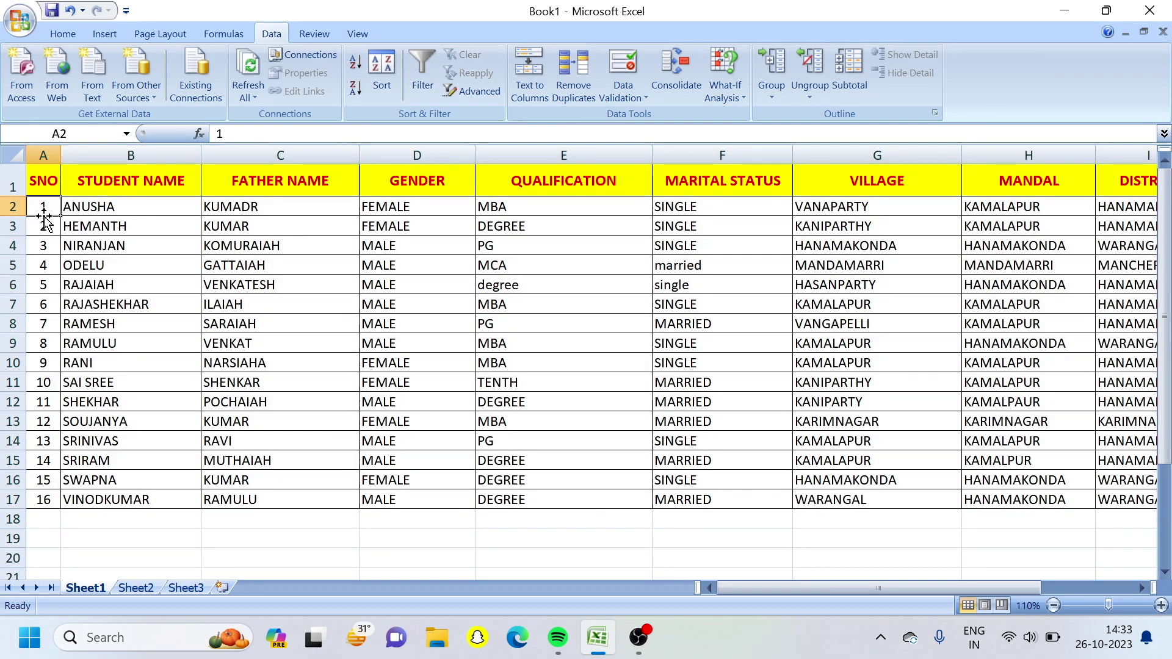
click(353, 89)
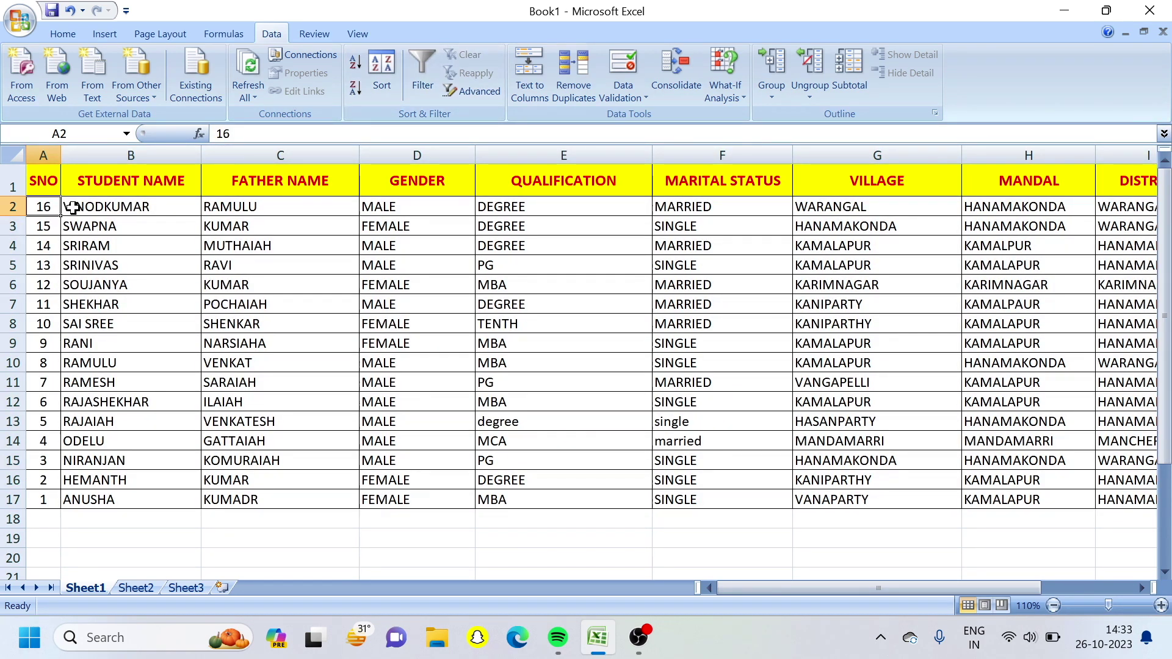
click(356, 65)
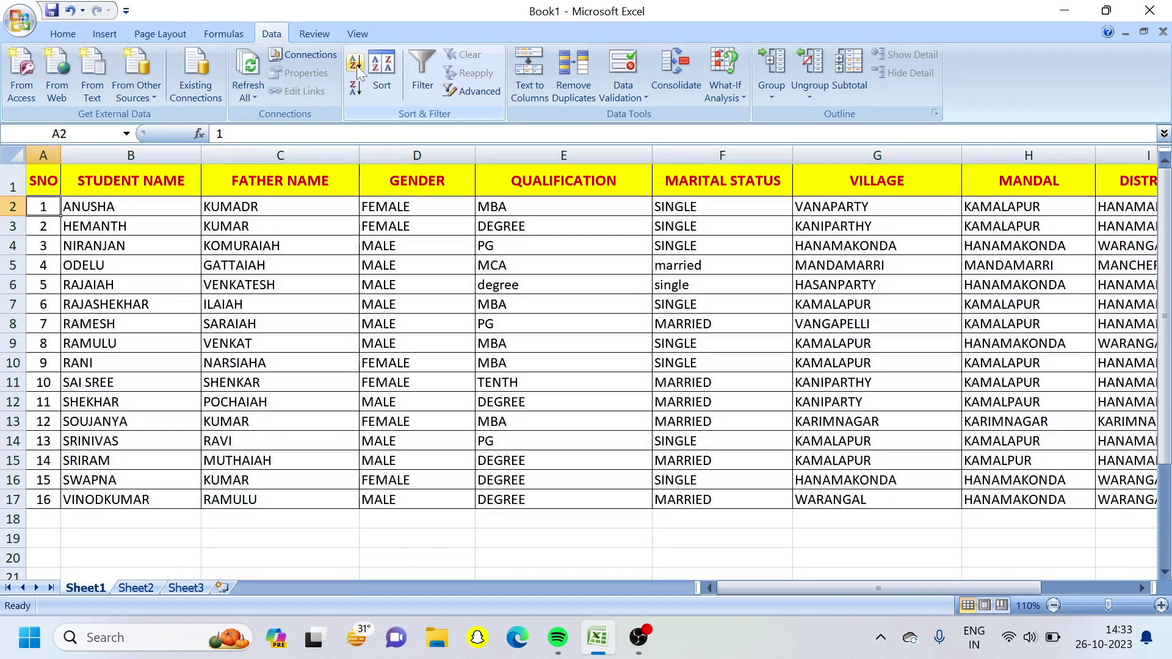
click(1054, 605)
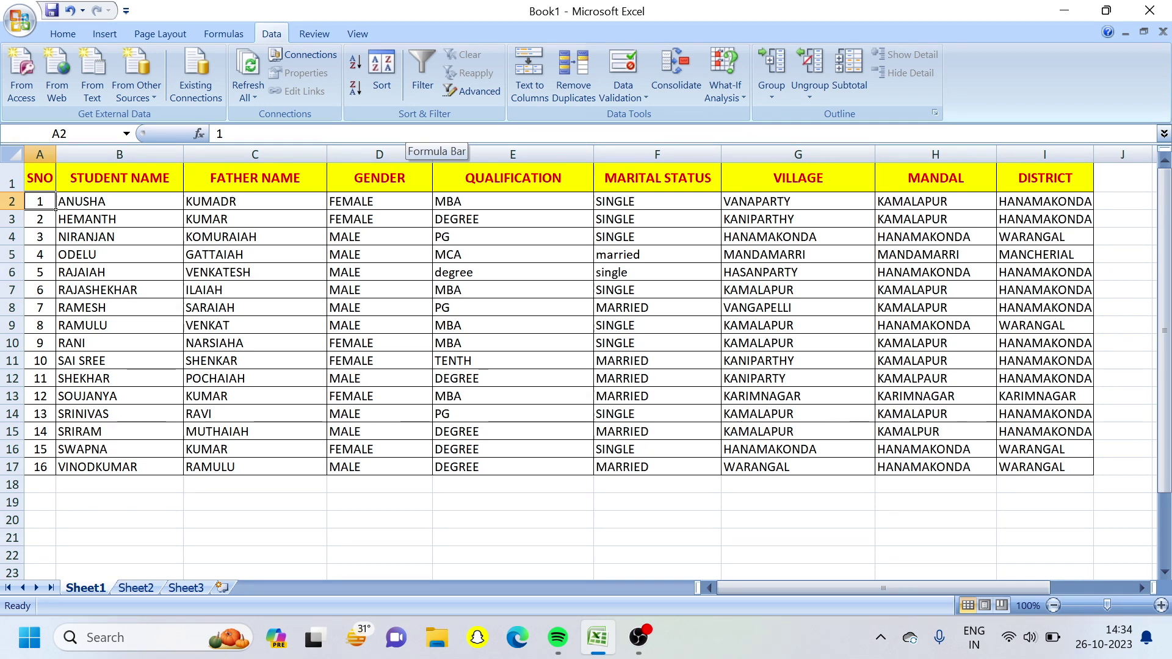
Turn on Filter for the table headers and check the two-page print preview.
click(420, 69)
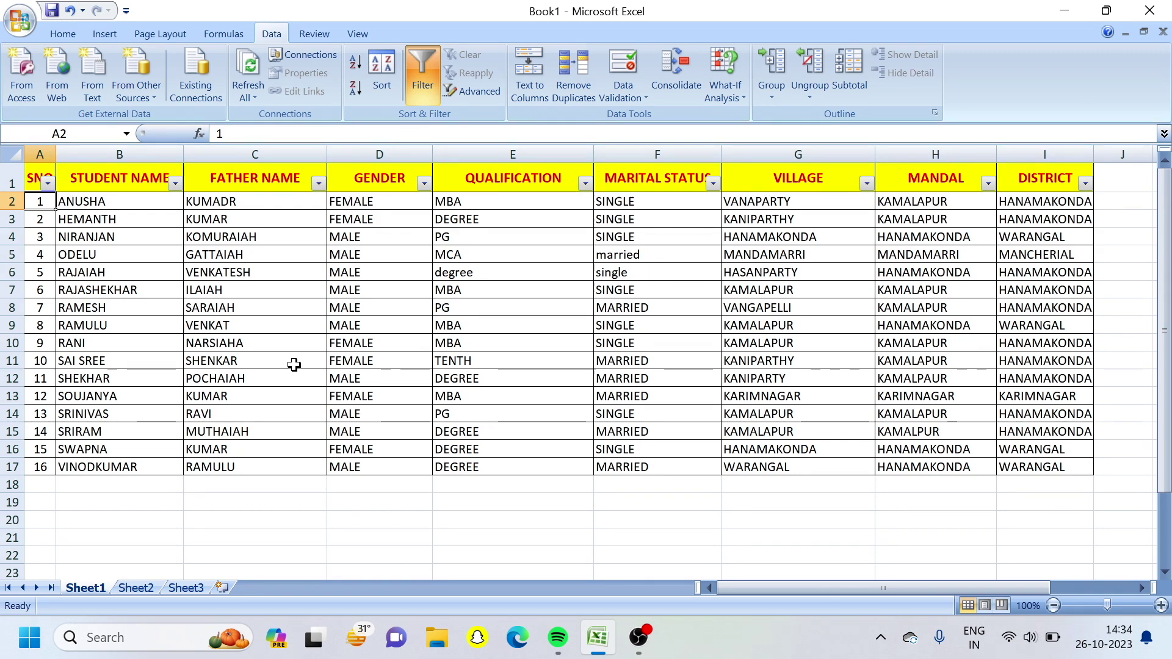
key(ctrl+F2)
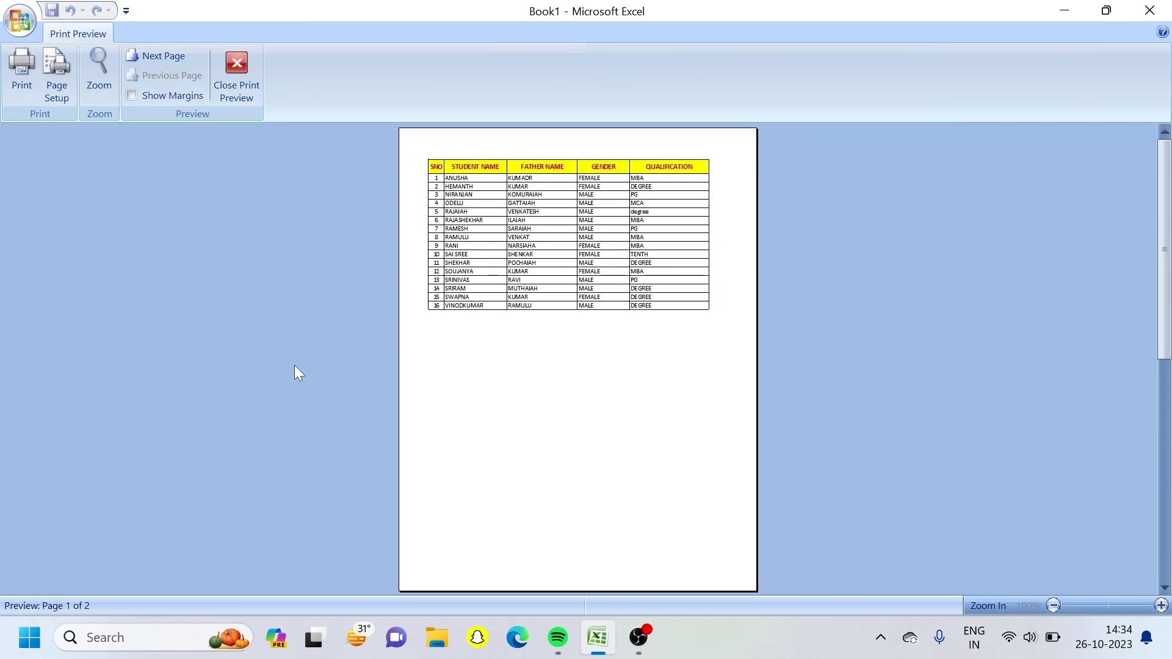
click(475, 240)
scroll(476, 243, up, 2)
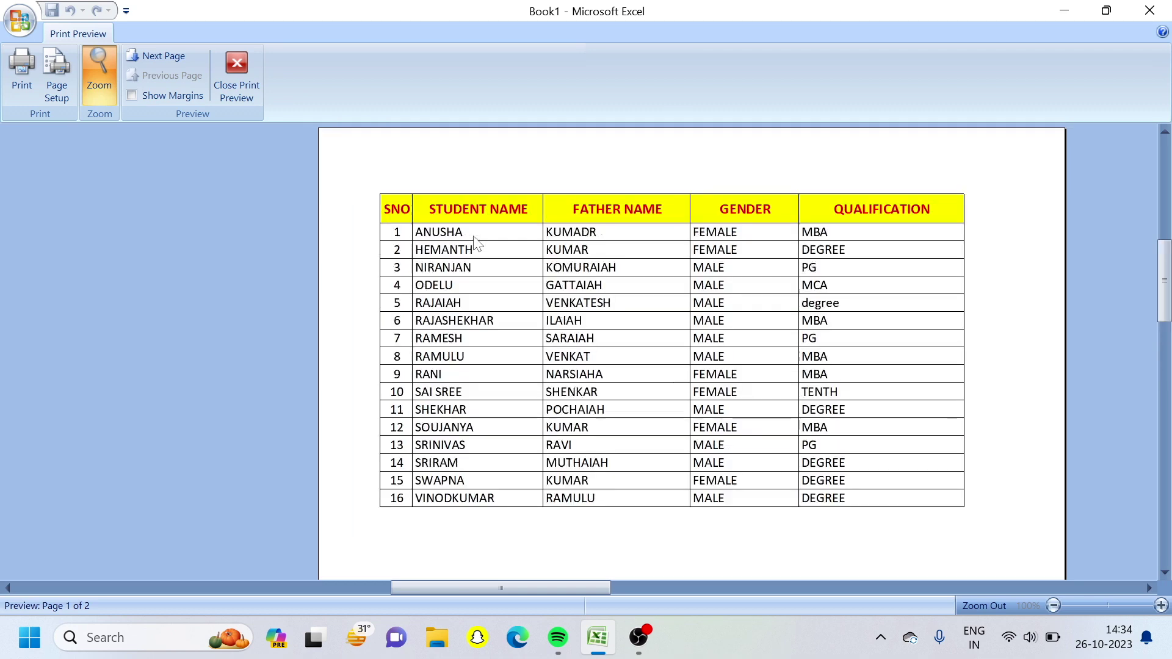
click(230, 78)
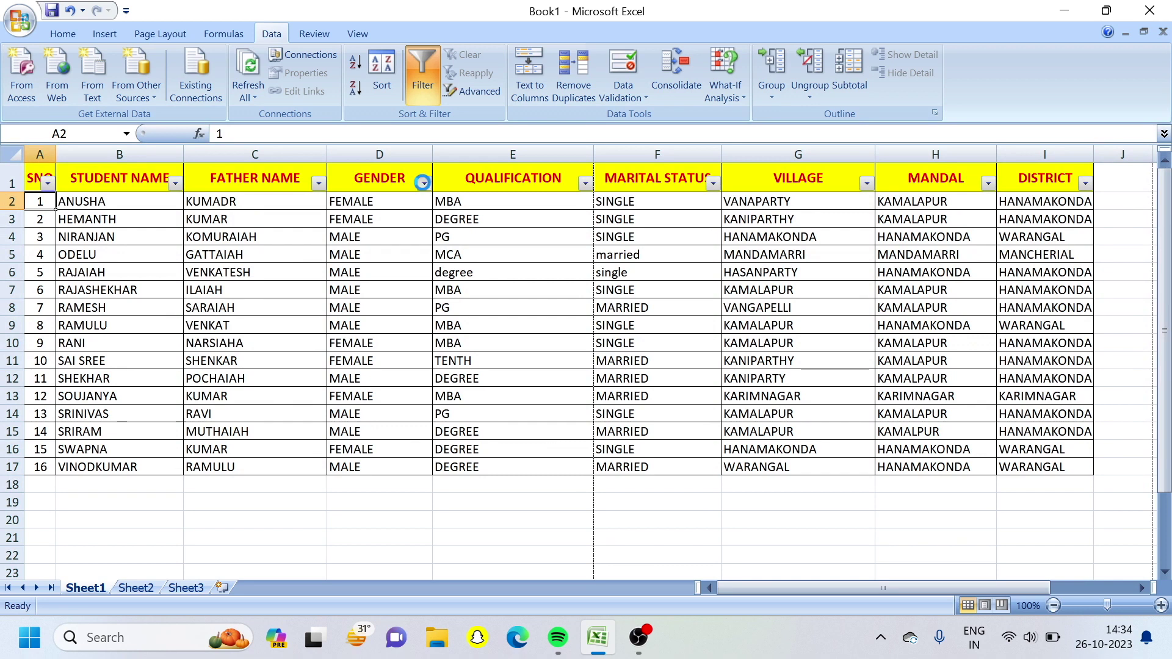
In the GENDER AutoFilter, clear (Select All) and keep only MALE checked.
click(424, 185)
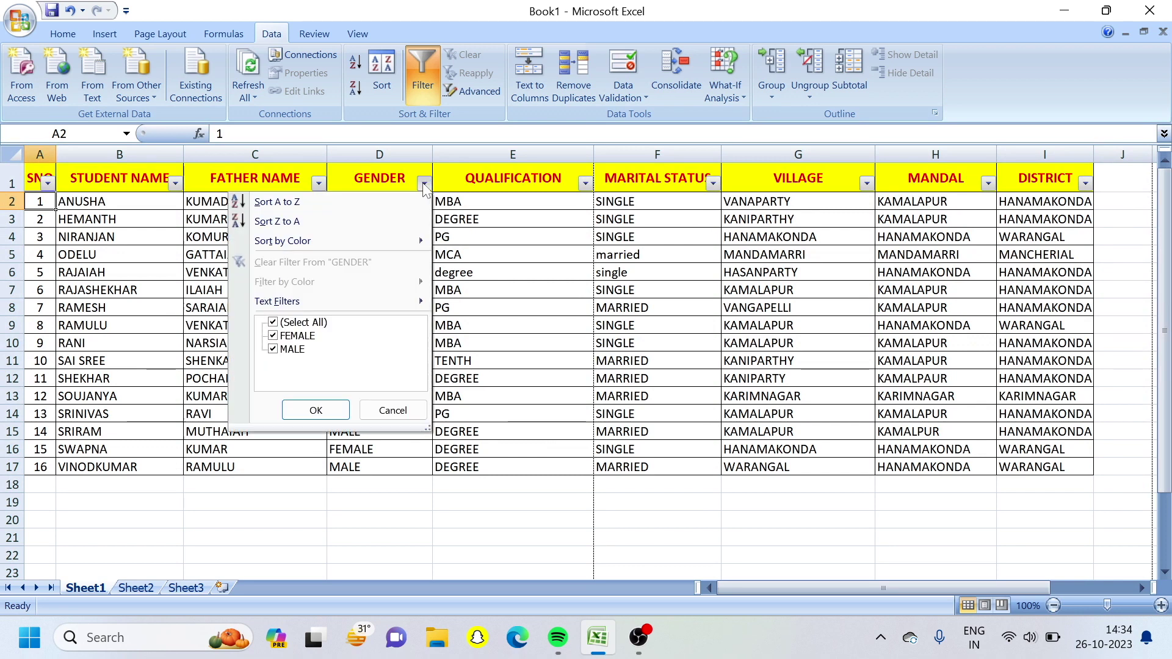
click(284, 325)
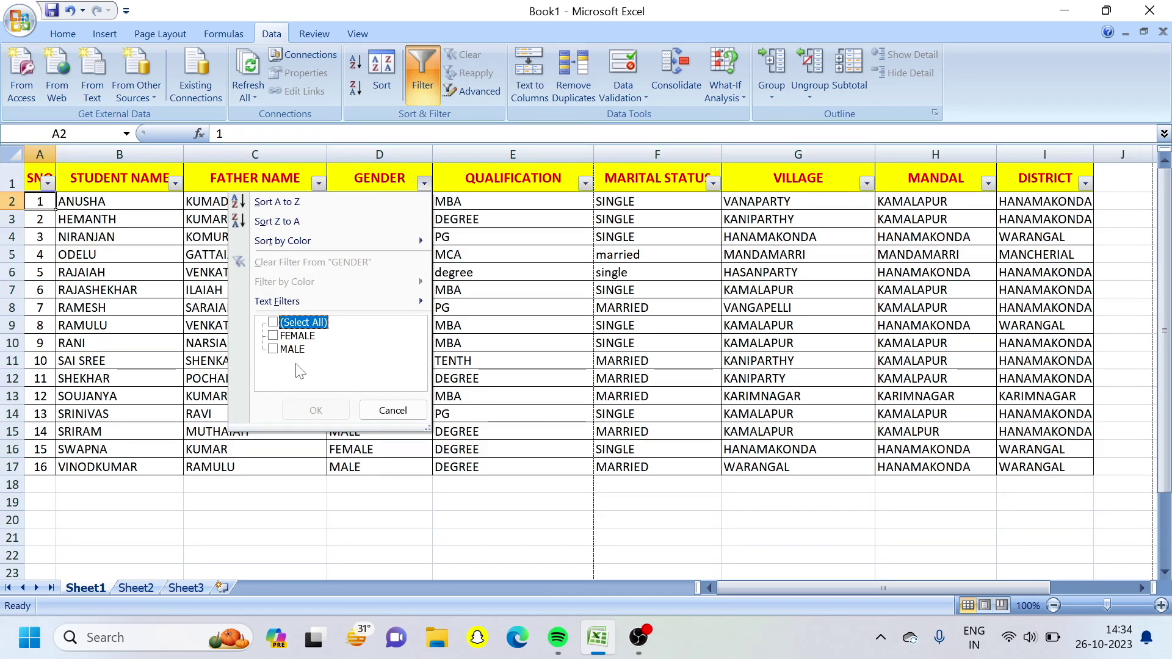
click(288, 352)
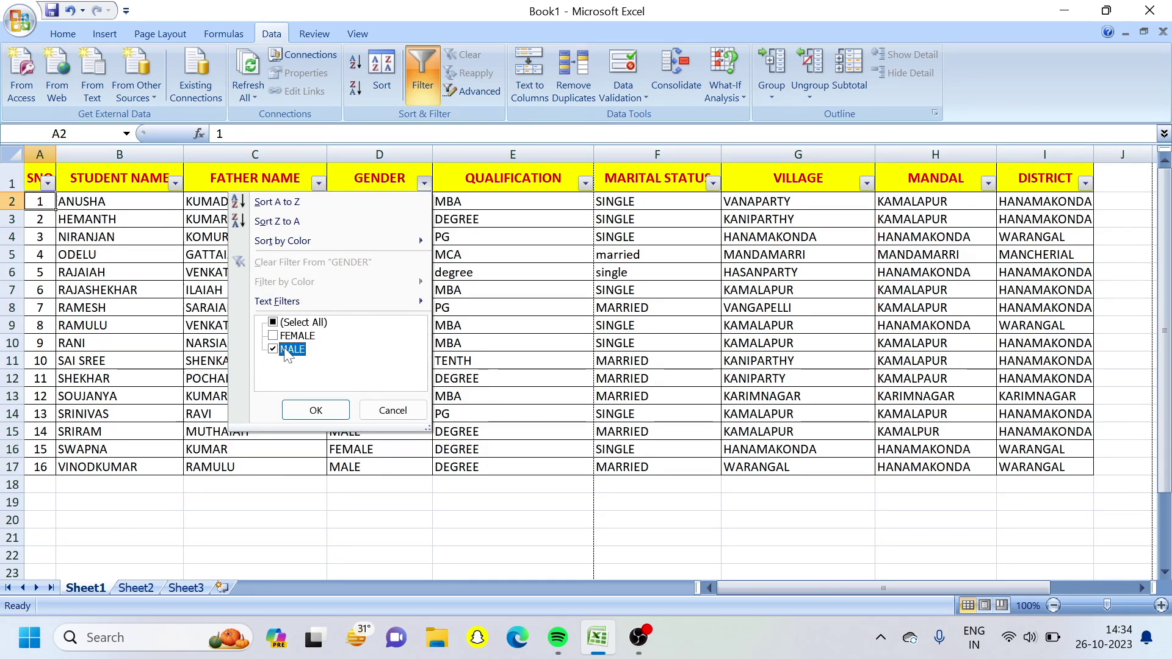
click(316, 410)
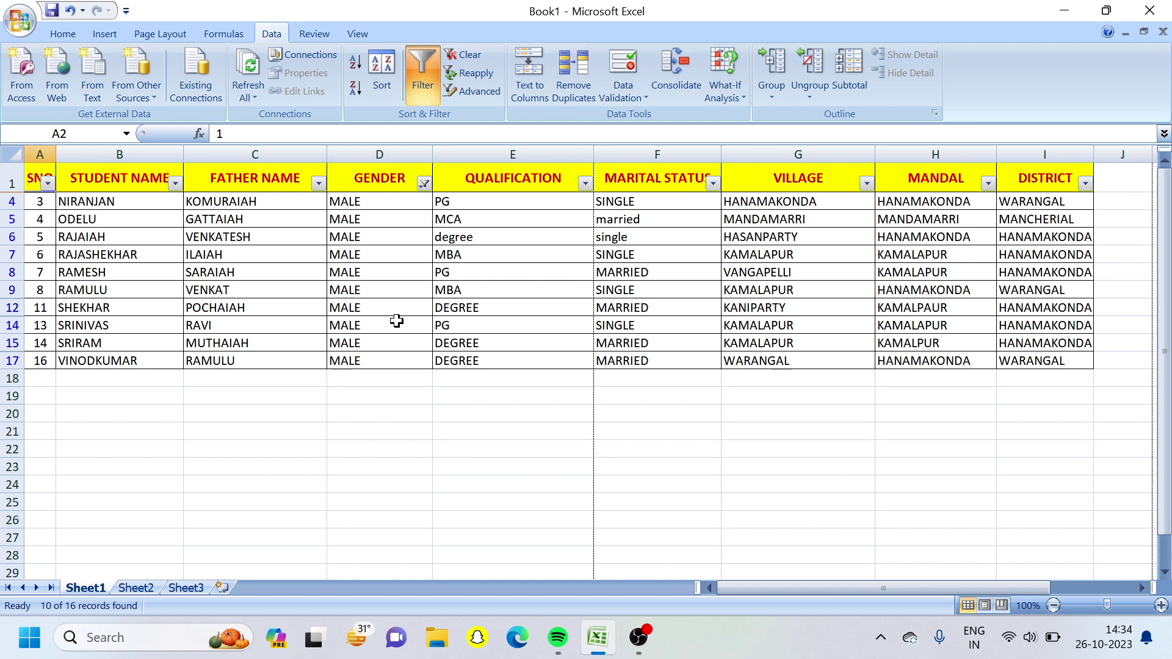
click(160, 33)
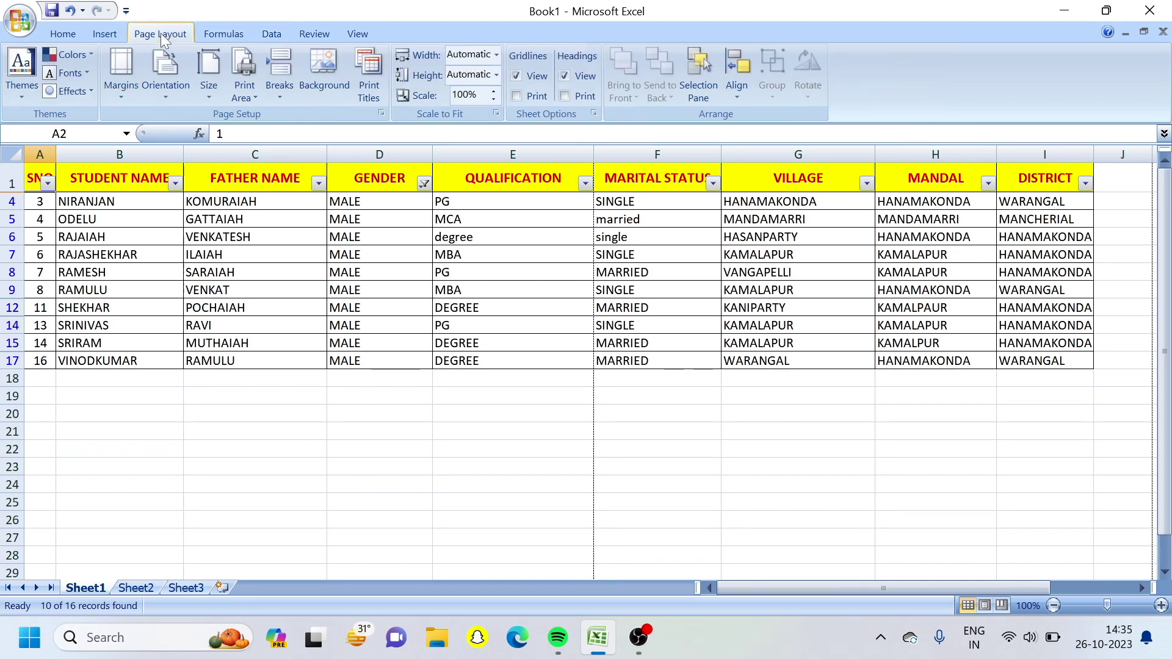
Set the page to landscape on A4 paper with narrow margins, then auto-fit column C.
click(166, 71)
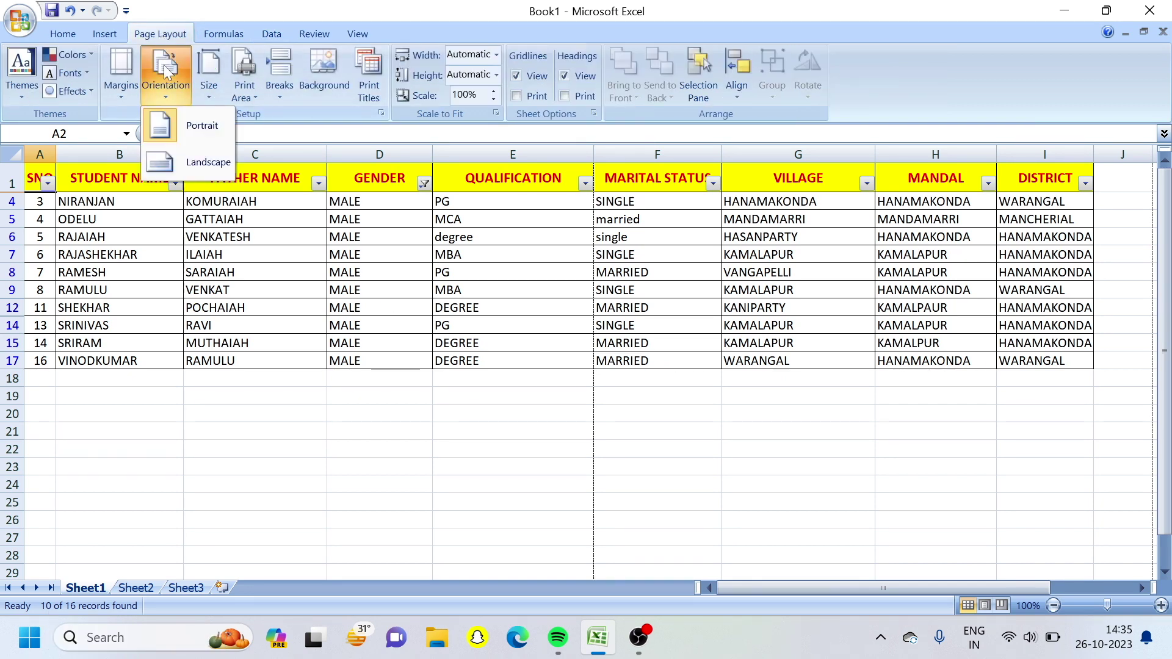
click(184, 162)
click(209, 85)
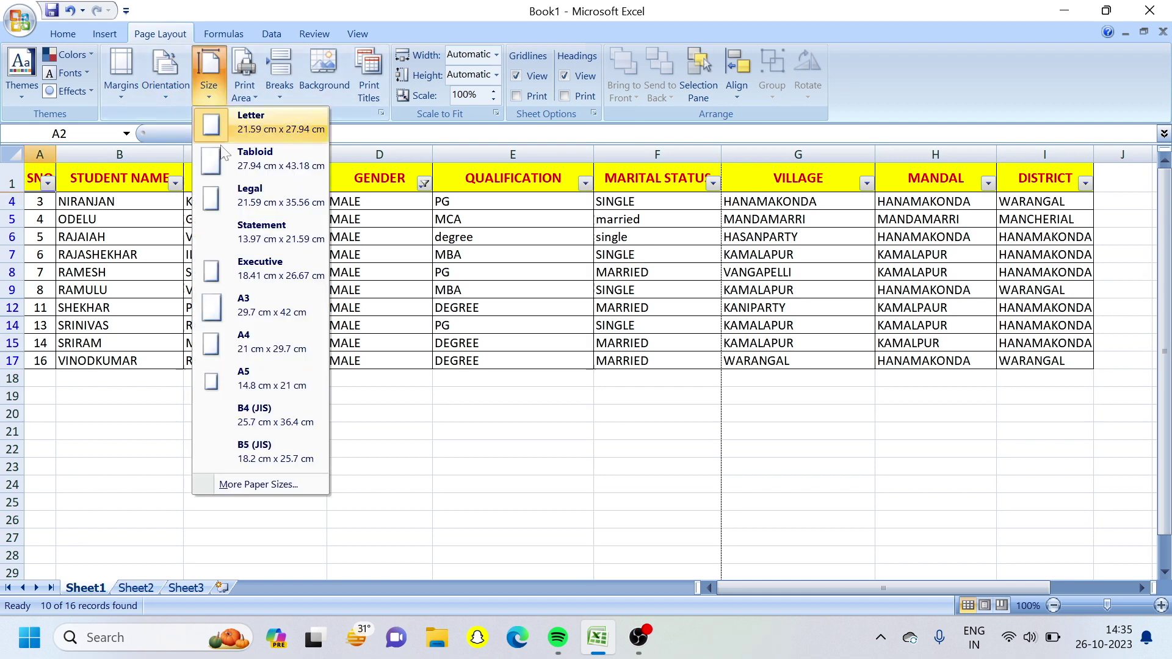
click(263, 348)
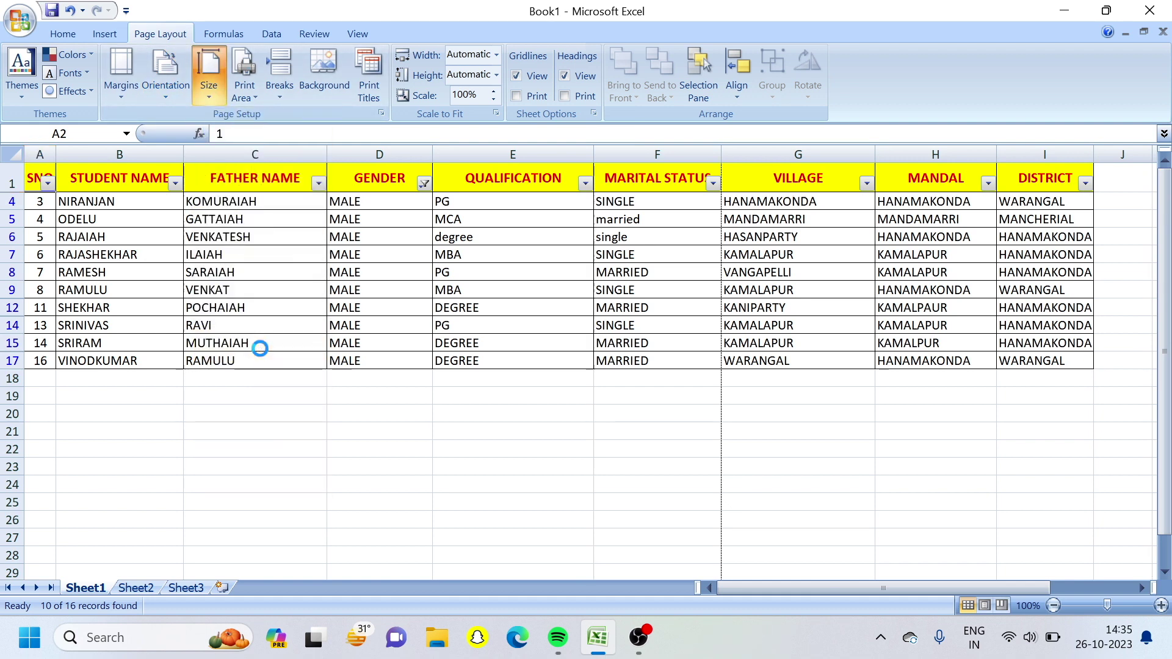
click(116, 74)
click(166, 261)
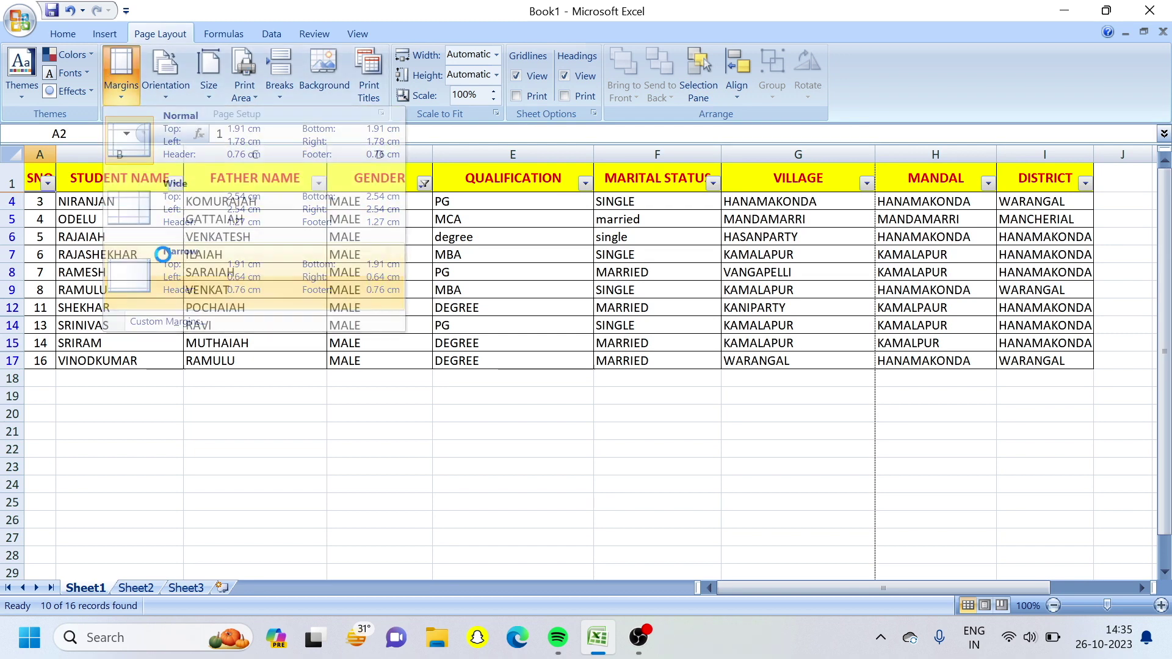
double_click(326, 153)
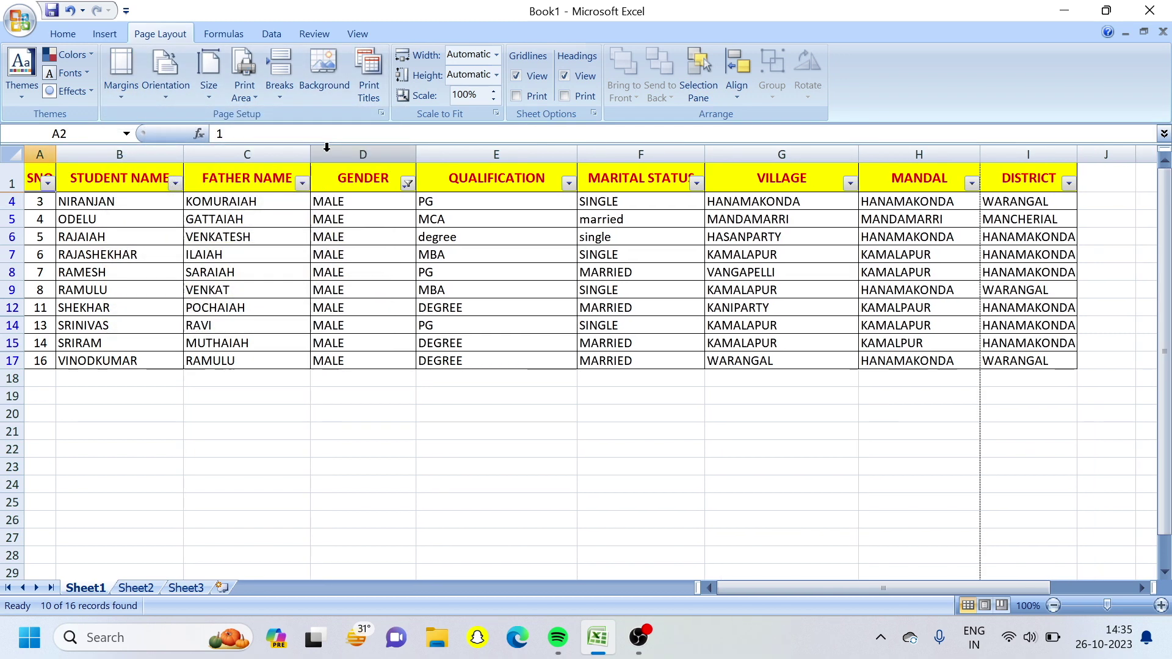
Auto-fit columns D through G so MARITAL STATUS fits, then view the print preview.
double_click(417, 154)
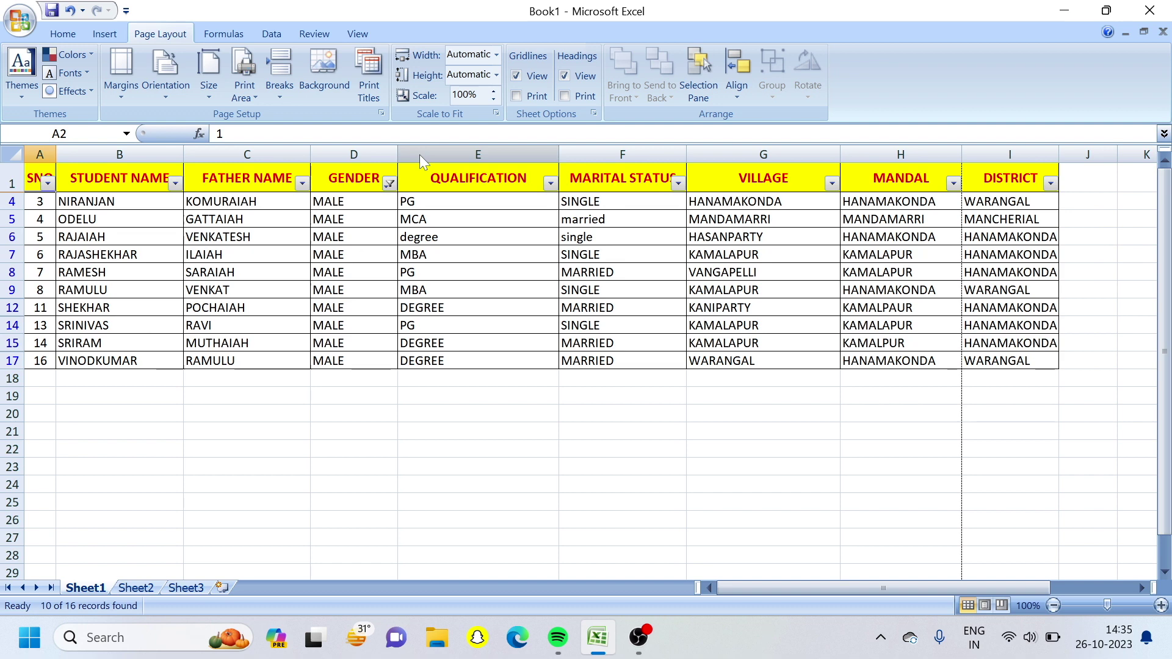
double_click(559, 154)
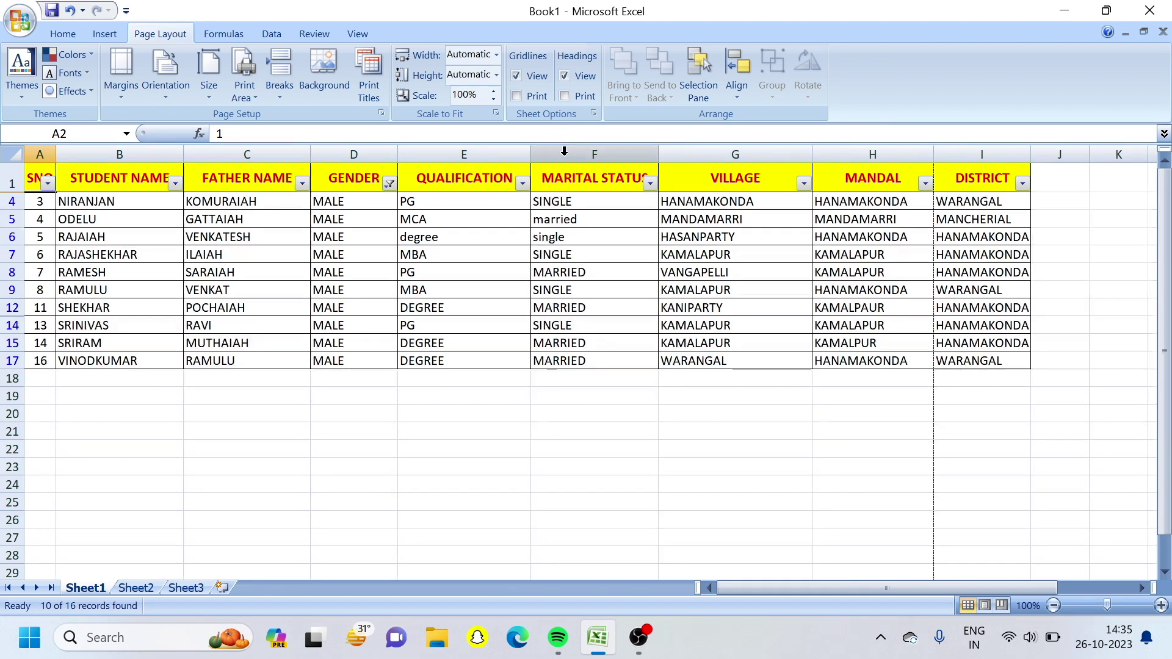
double_click(657, 153)
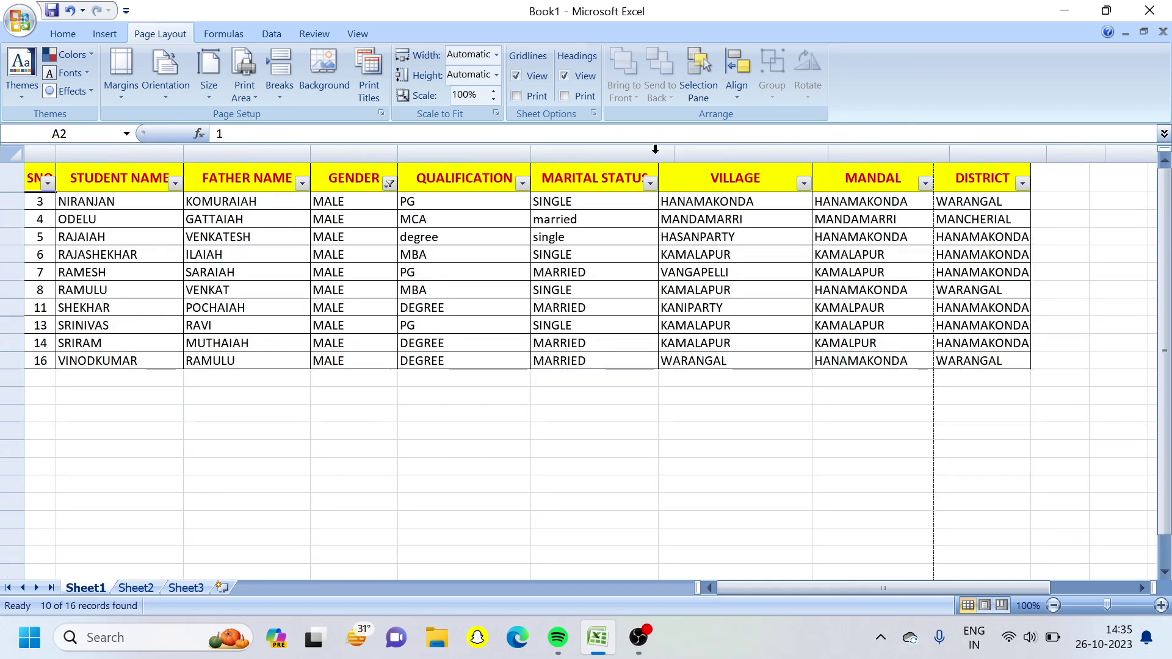
double_click(827, 154)
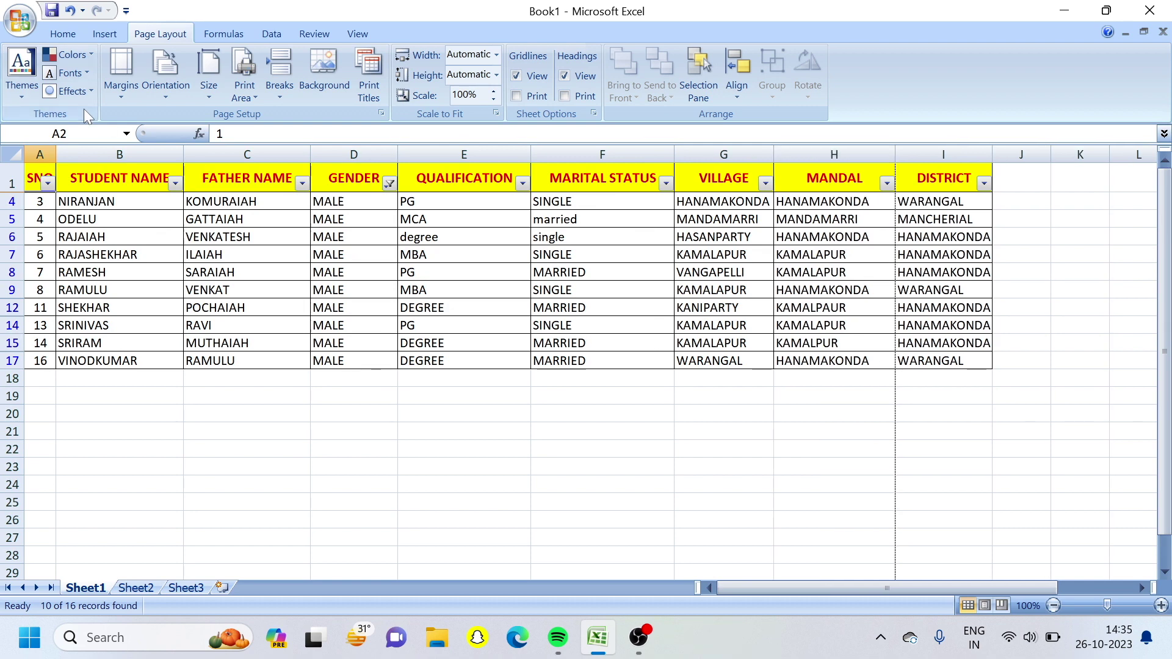
key(ctrl+F2)
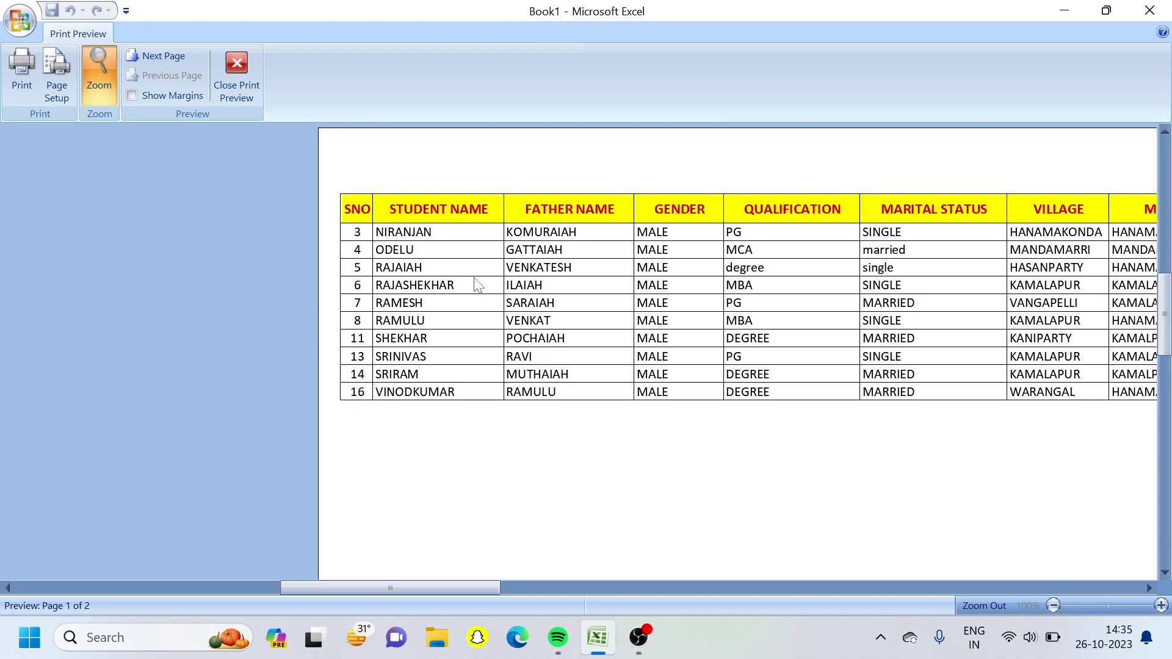
click(229, 71)
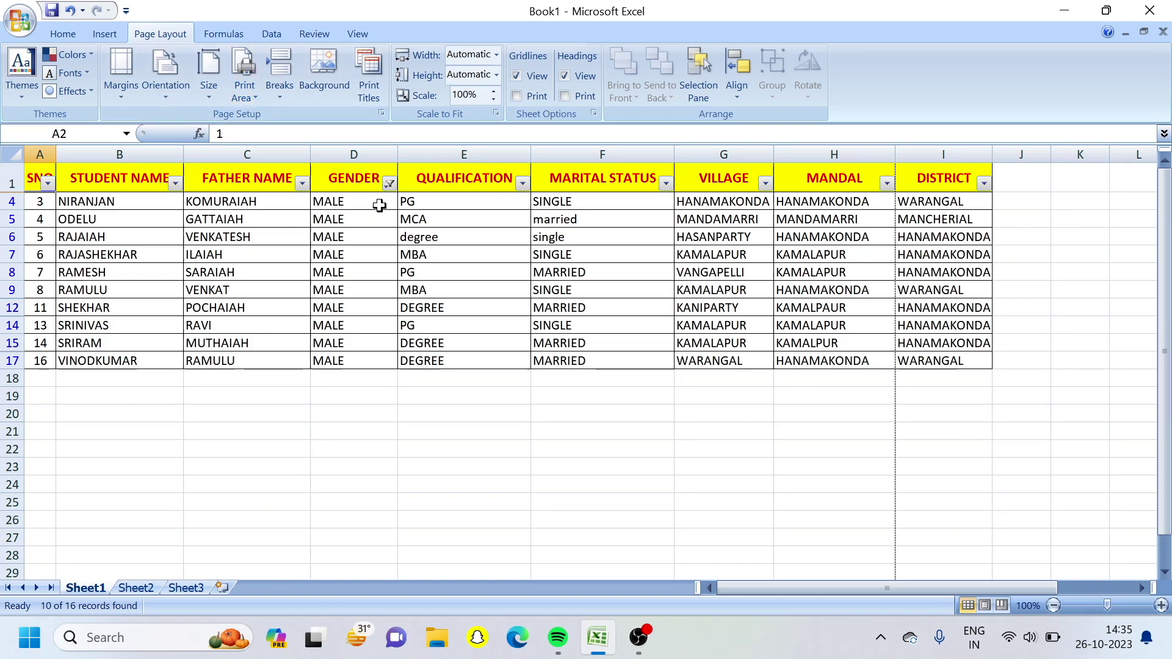
Filter the GENDER column to show only FEMALE students.
click(390, 183)
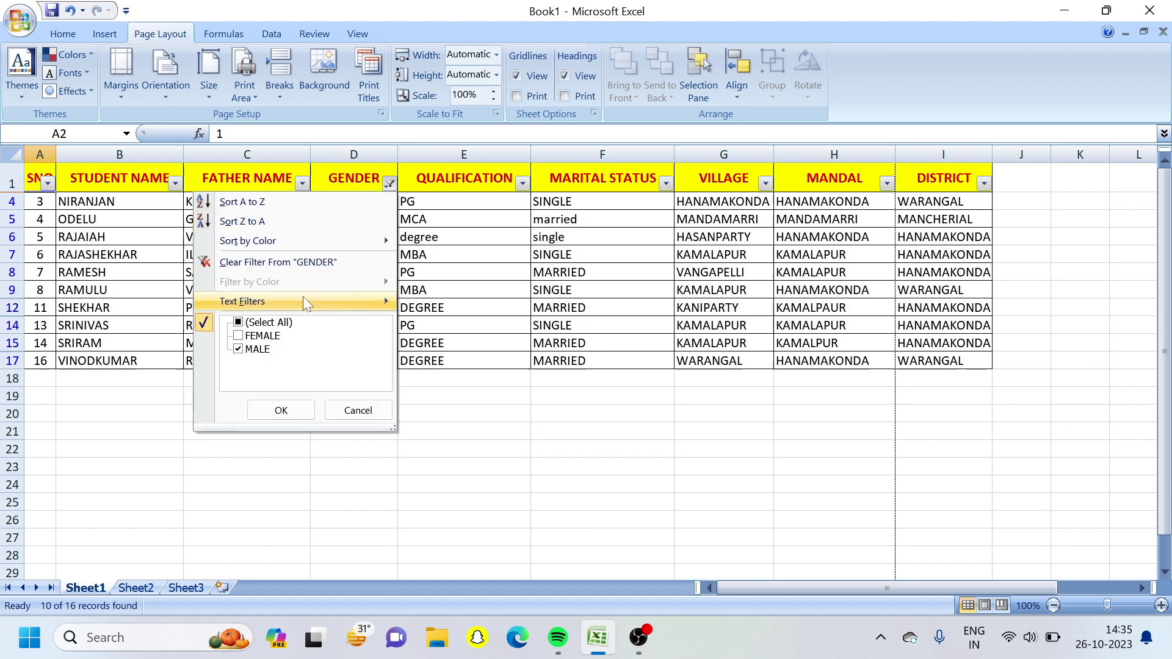
click(259, 350)
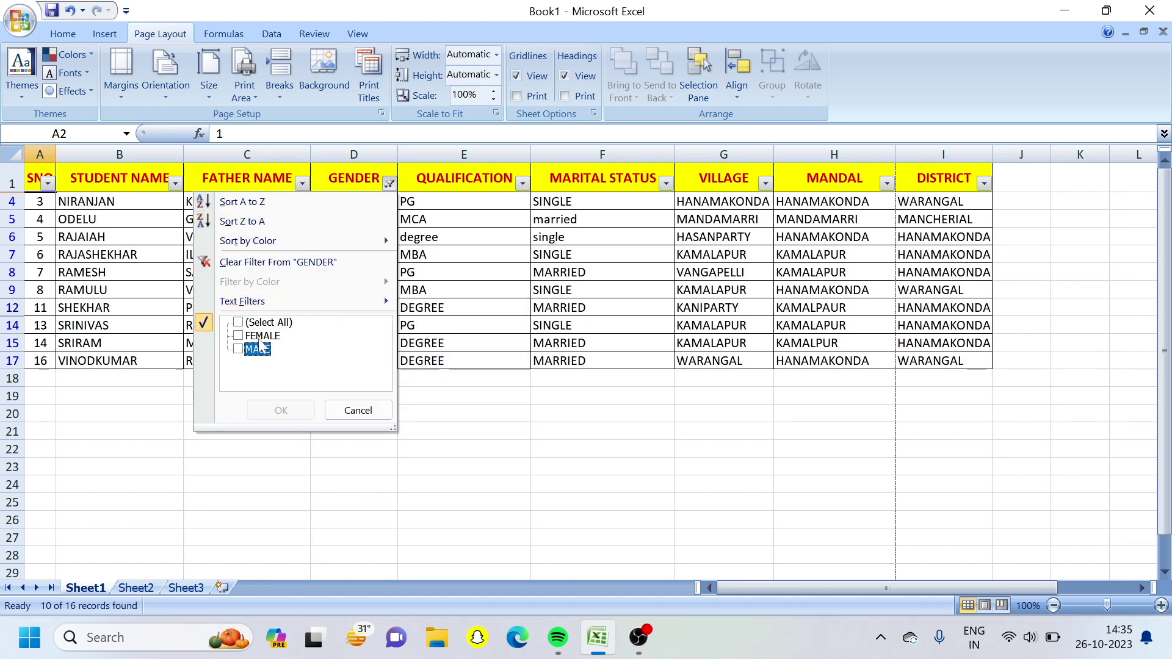
click(240, 336)
click(277, 410)
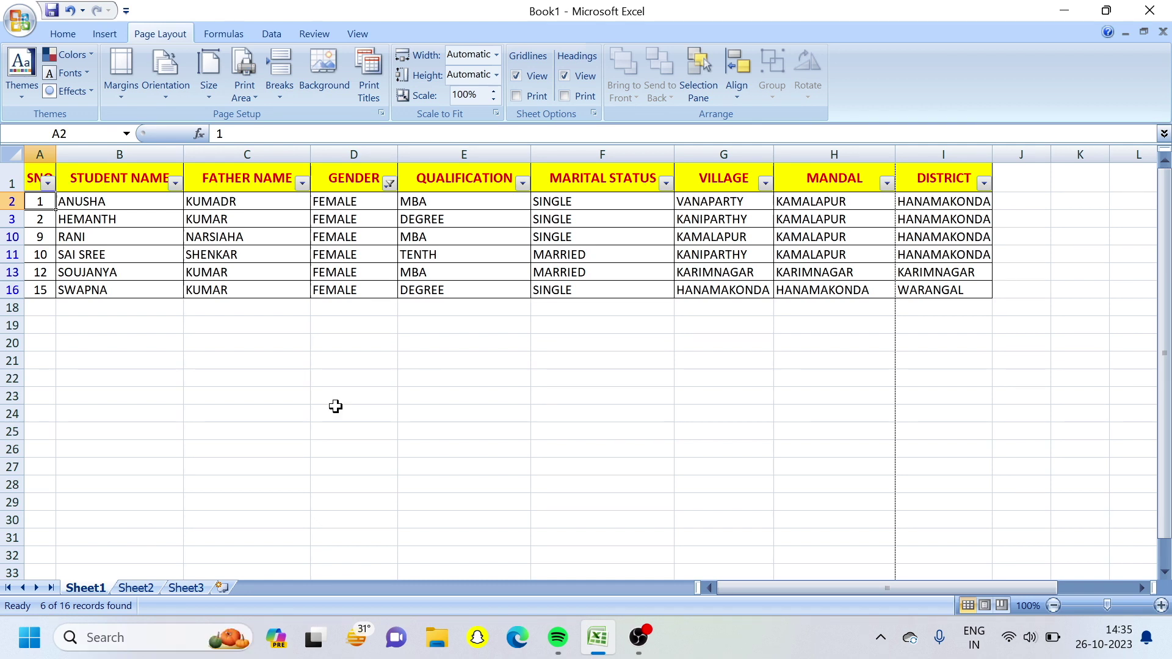
Select all GENDER values again to show every student.
click(389, 183)
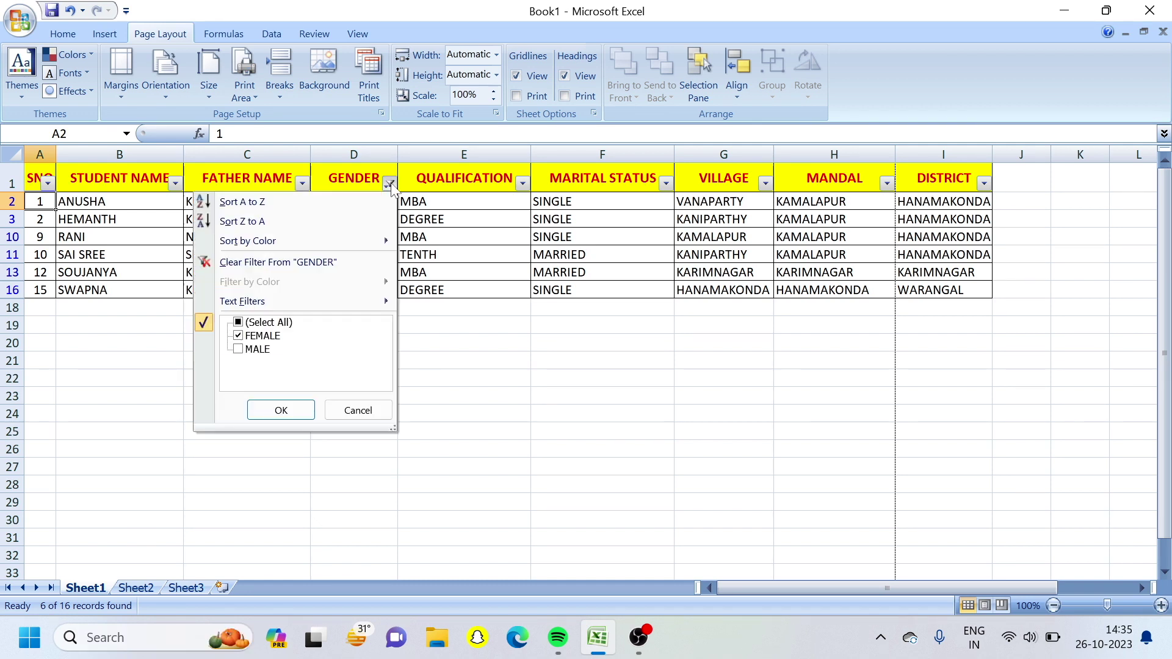
click(247, 326)
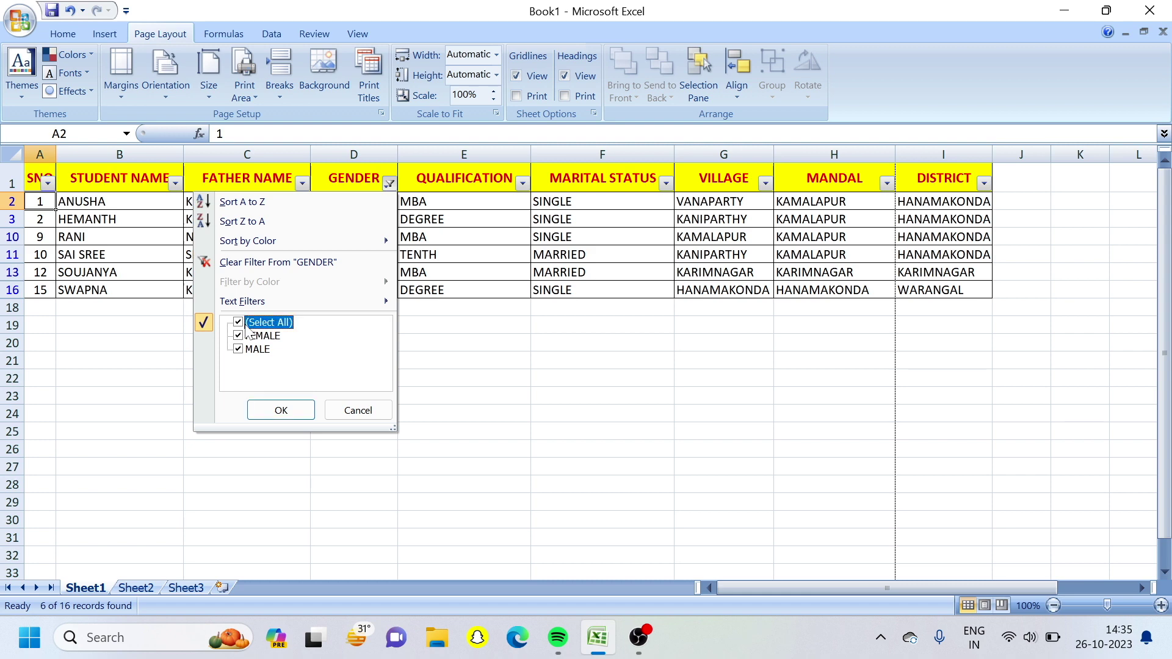
click(297, 410)
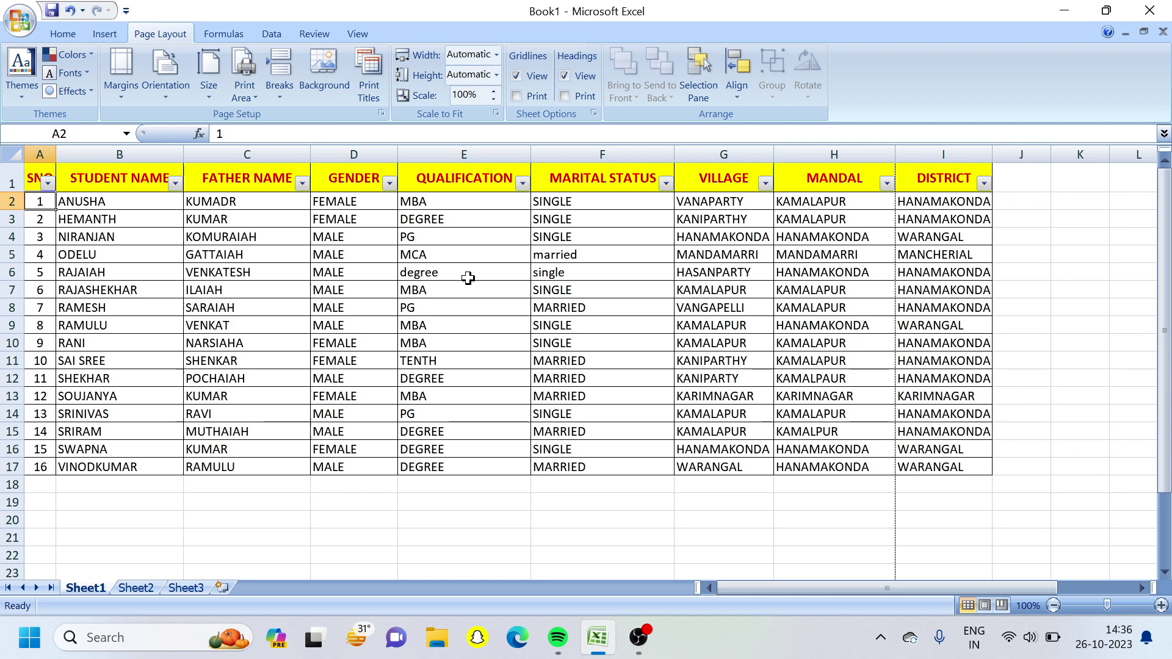
Filter the QUALIFICATION column to show only the MBA records.
click(523, 183)
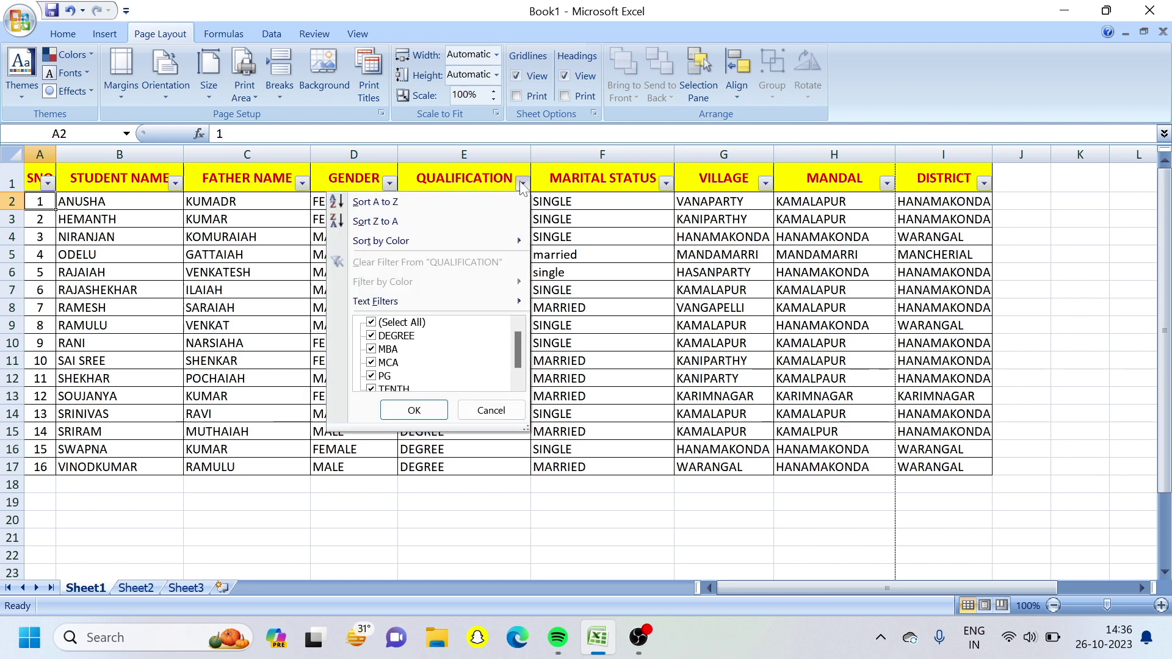
click(388, 324)
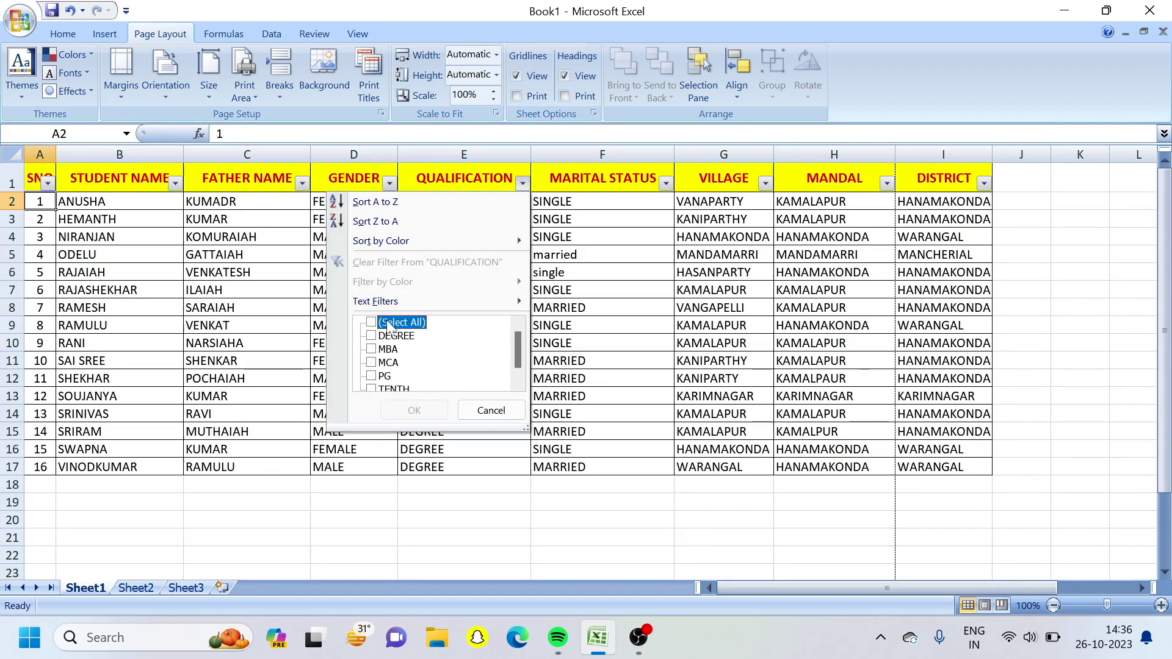
click(382, 351)
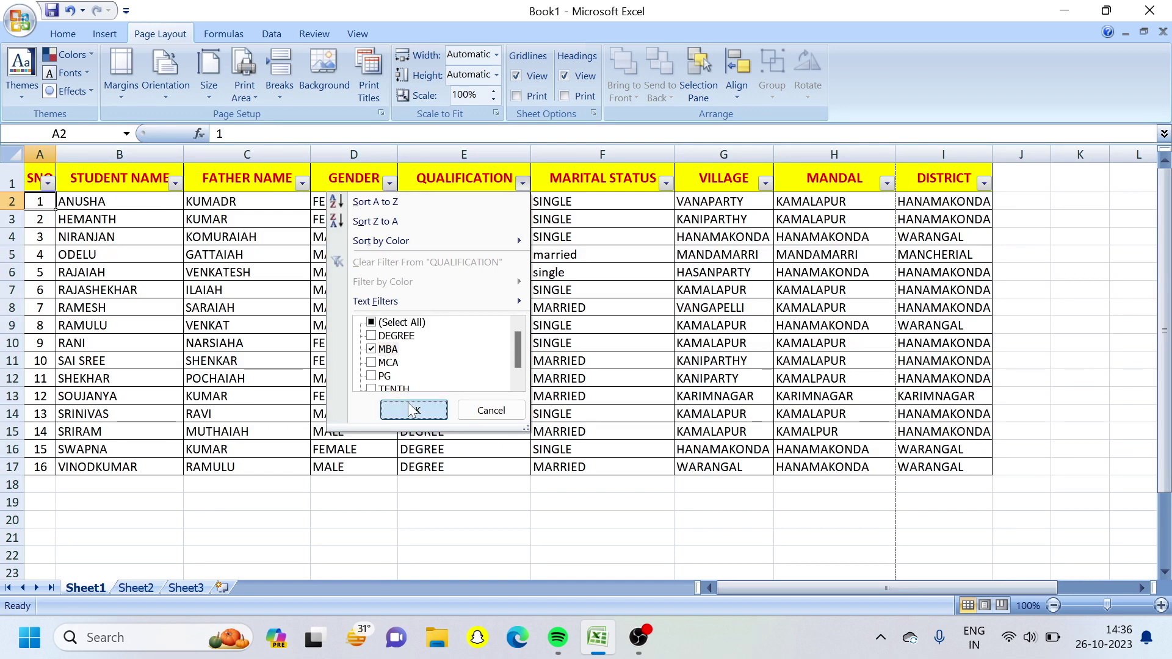
click(413, 410)
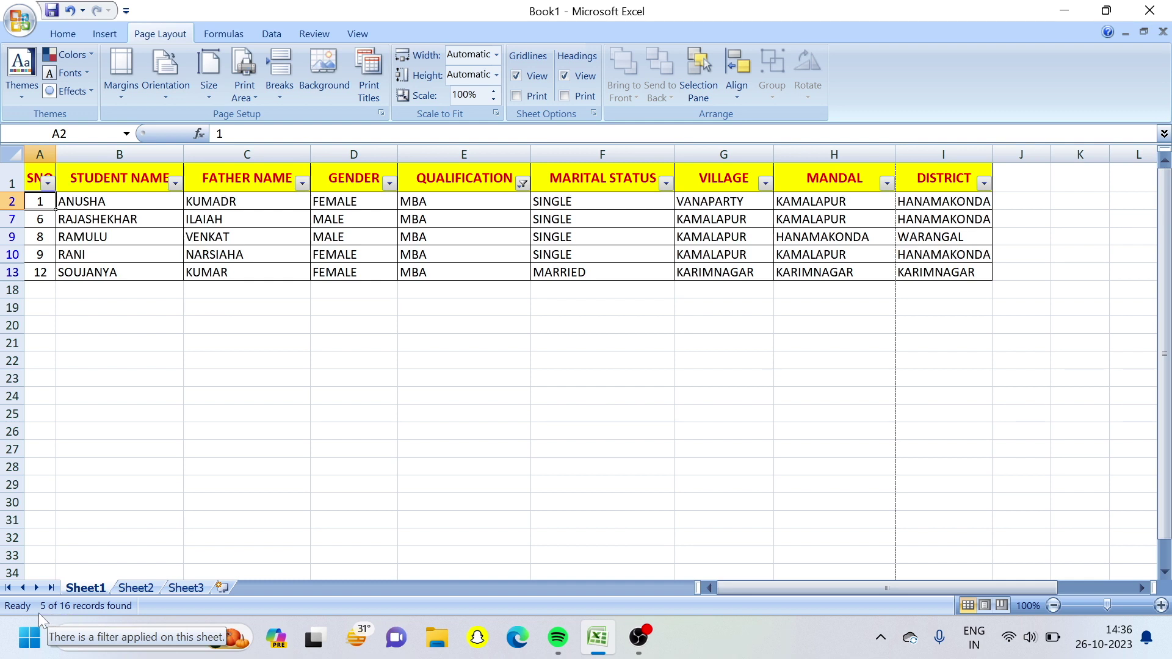
Select all QUALIFICATION values to show all 16 records again.
click(522, 183)
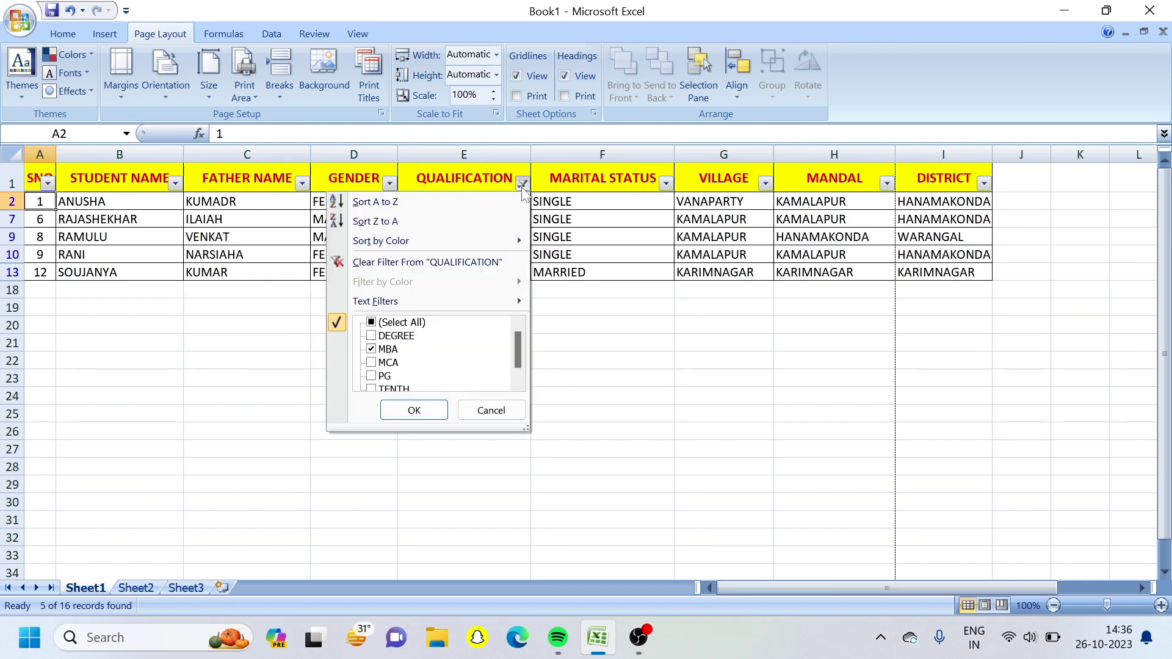
click(391, 323)
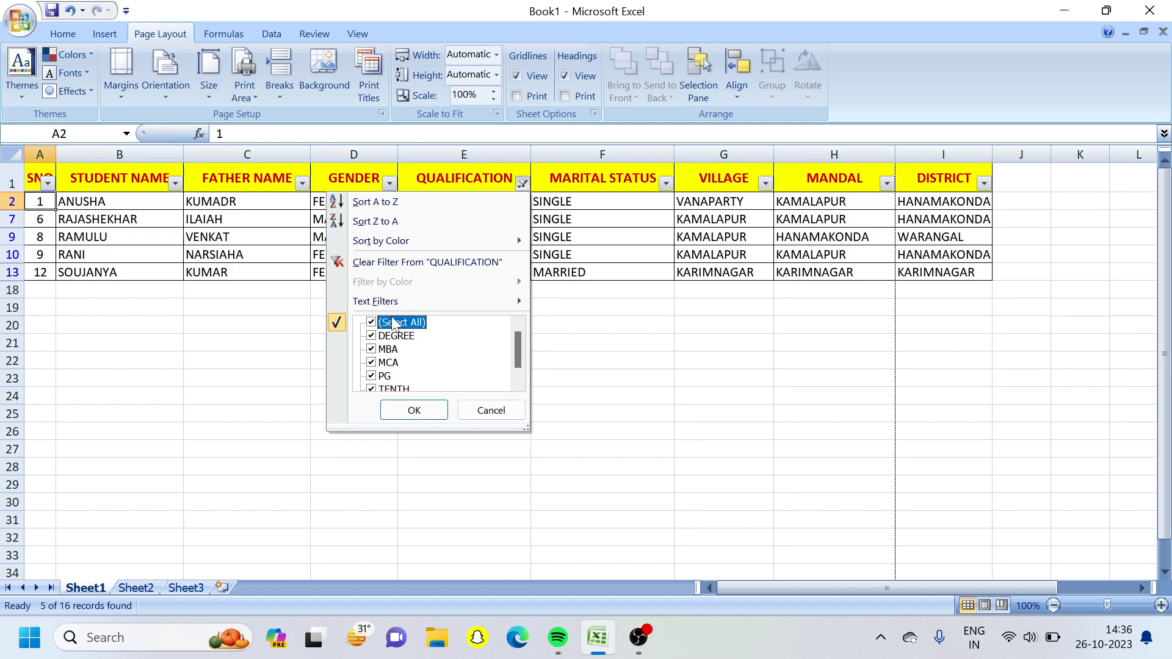
click(399, 413)
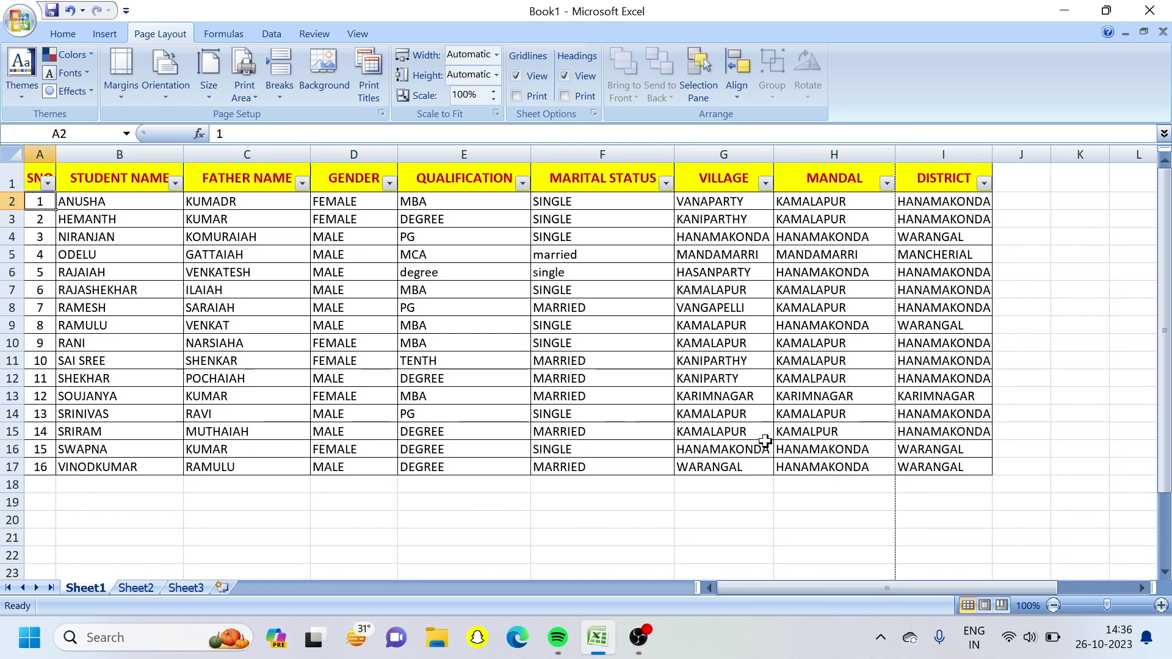
click(957, 357)
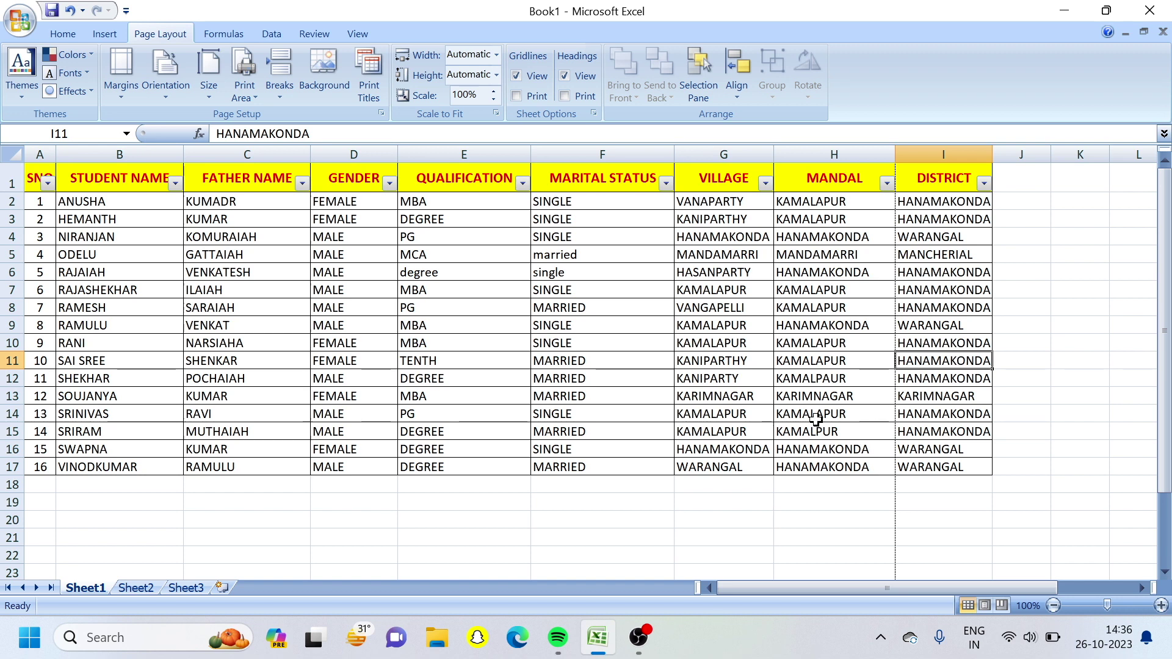
click(815, 449)
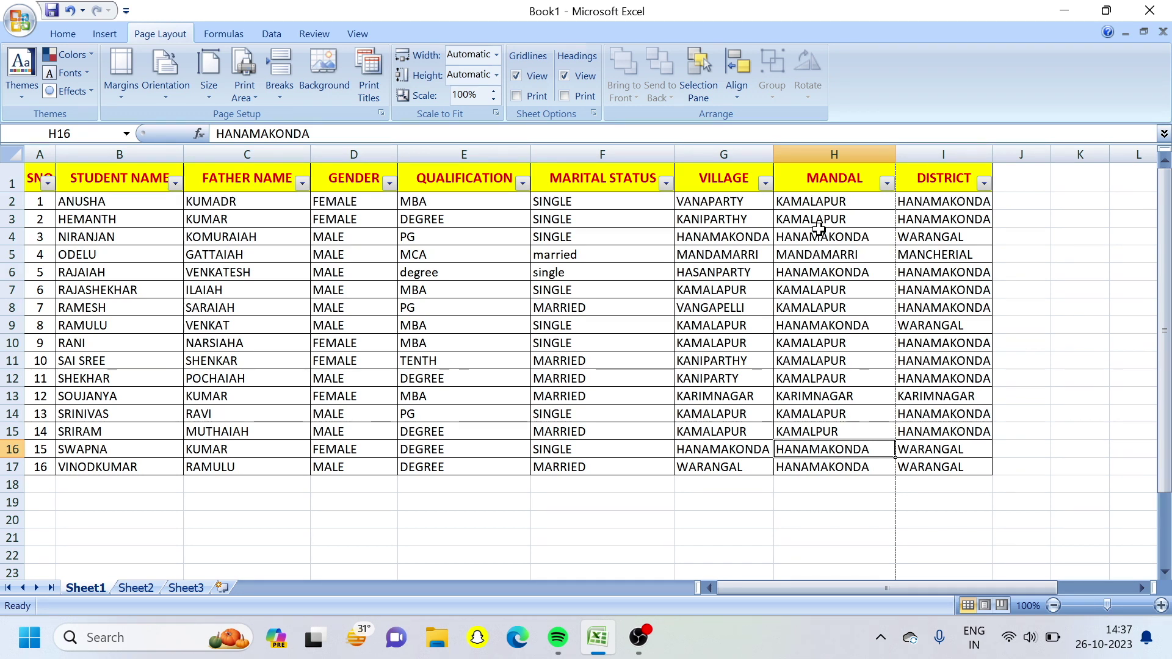
click(985, 185)
click(854, 324)
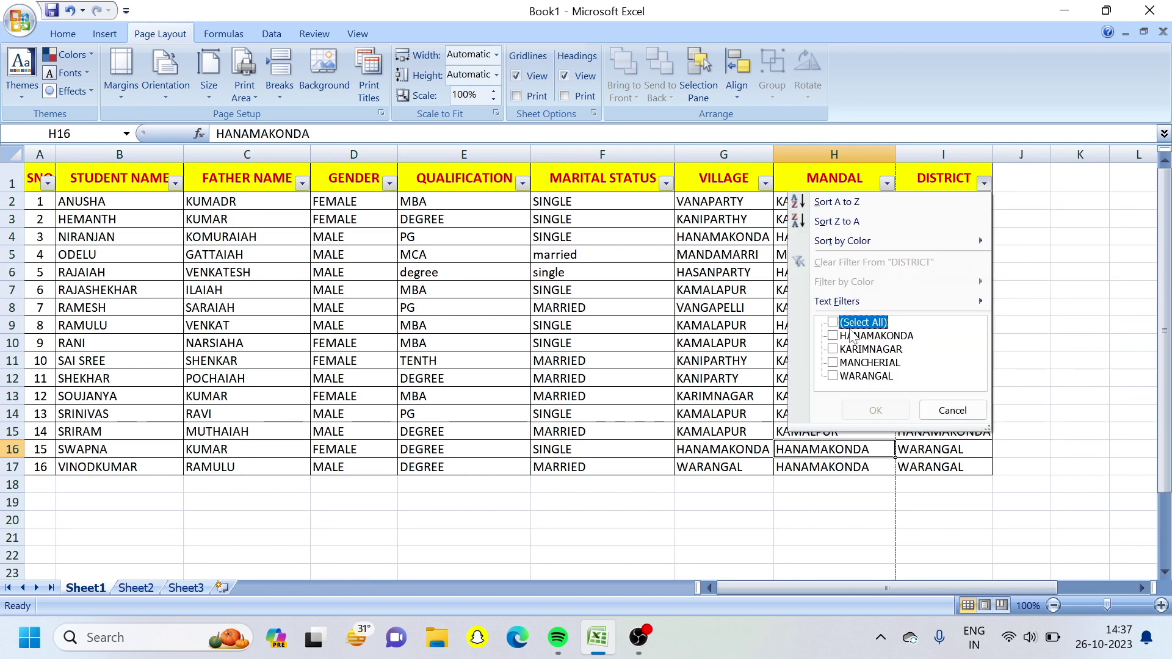
click(854, 335)
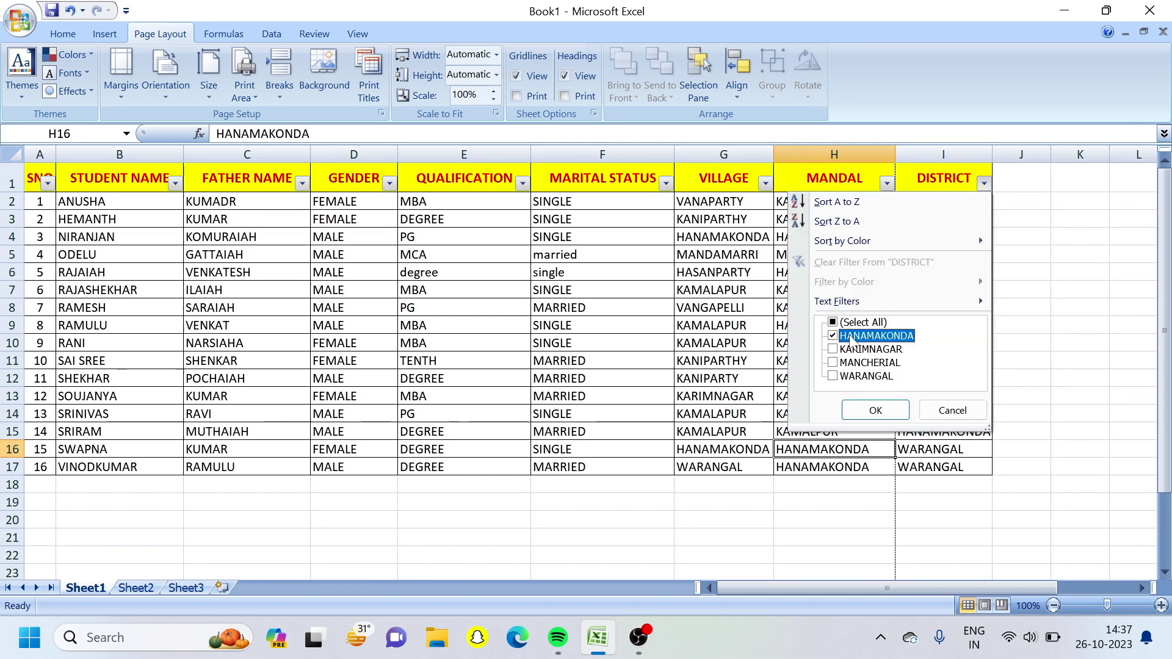
click(873, 411)
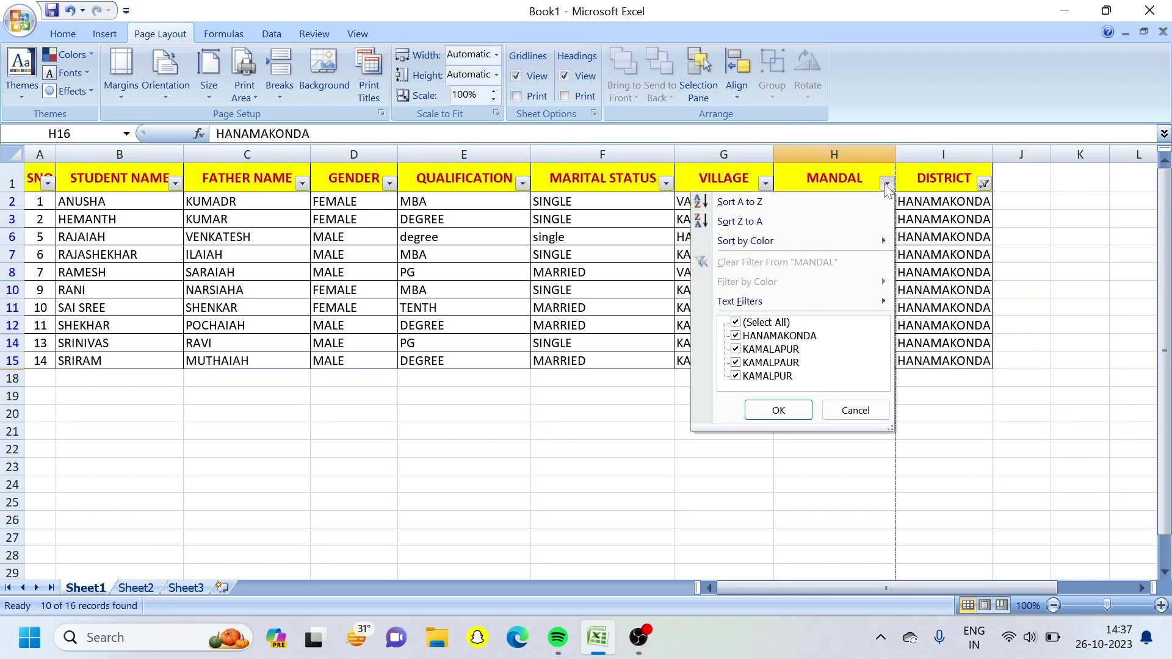
click(763, 324)
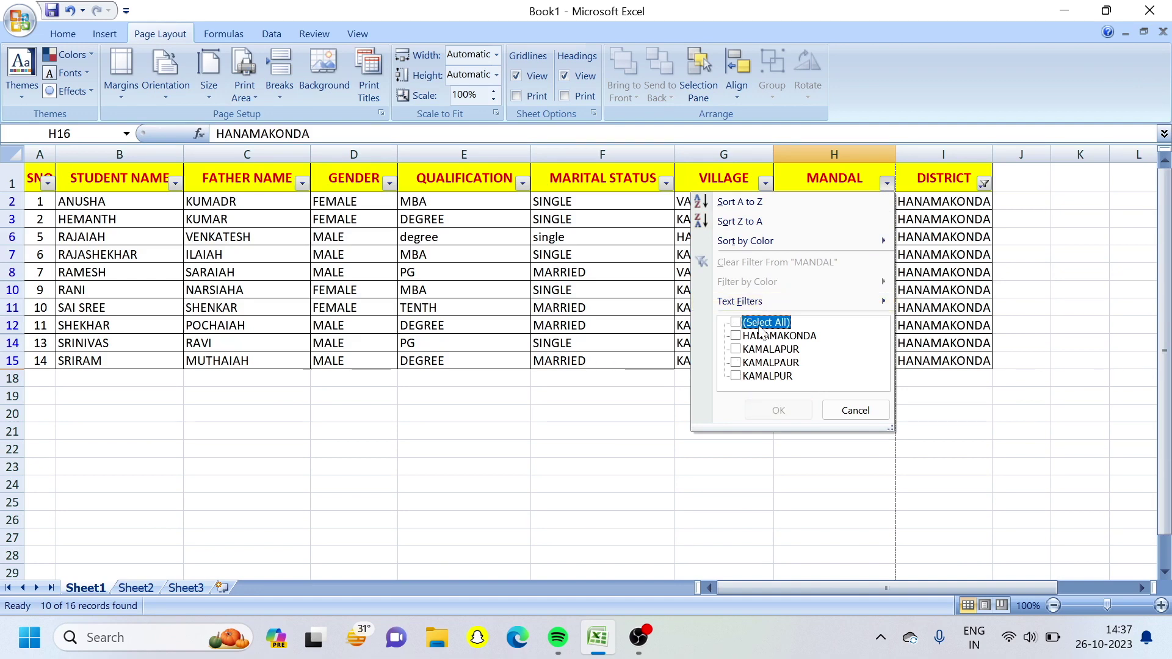
click(753, 338)
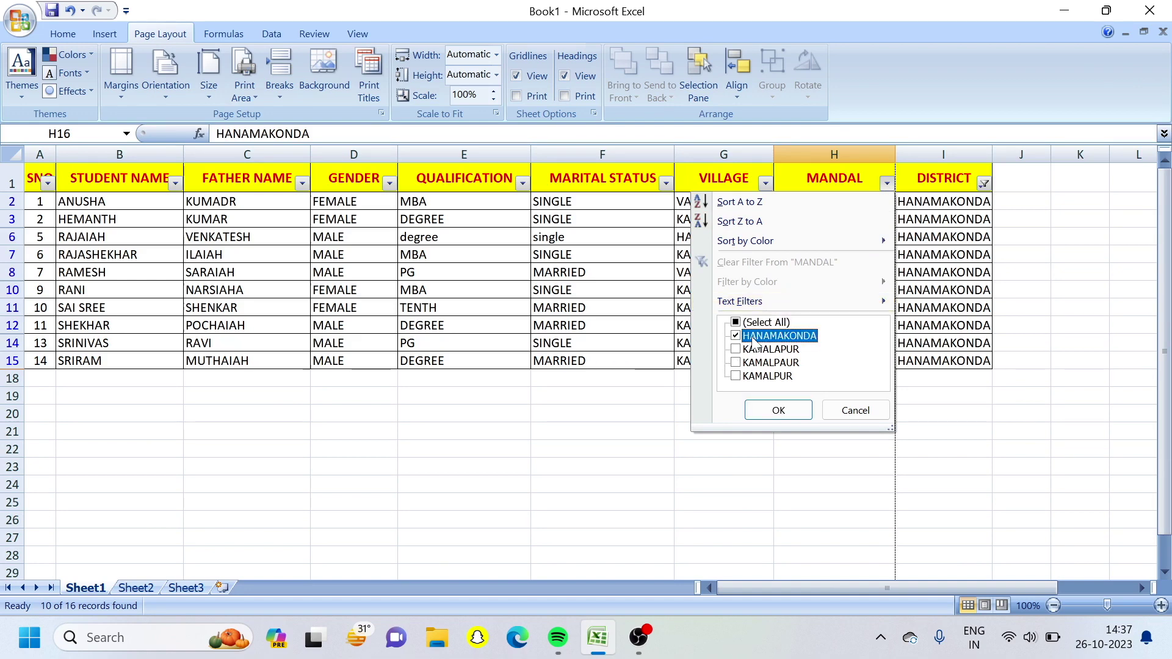
click(776, 411)
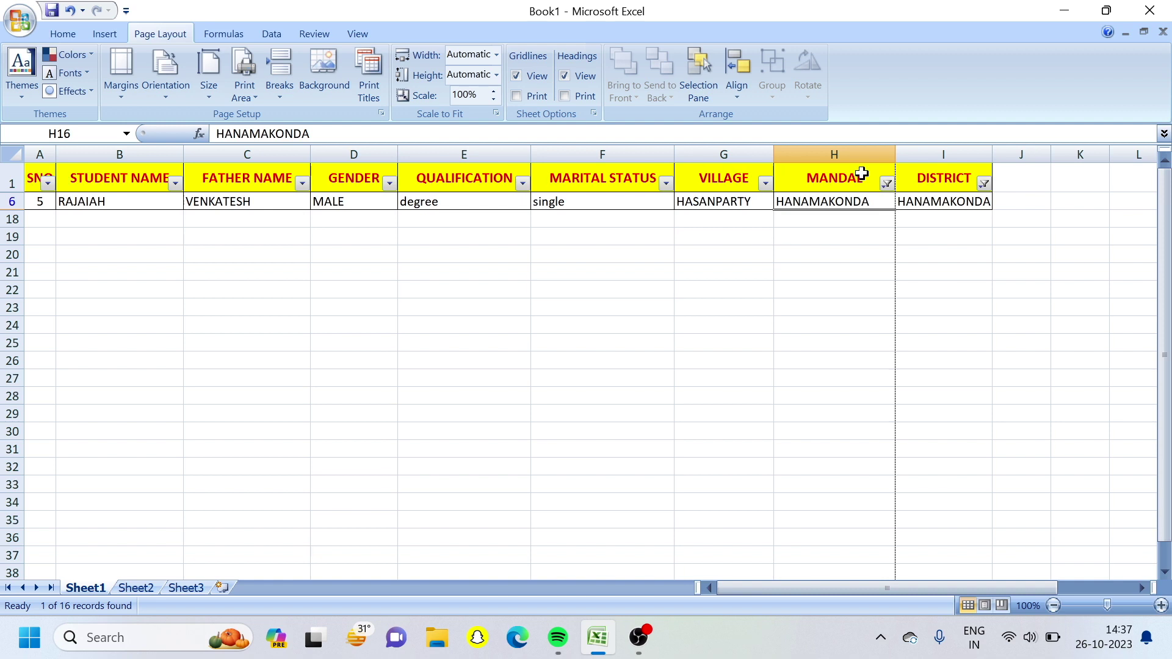
click(887, 183)
click(770, 323)
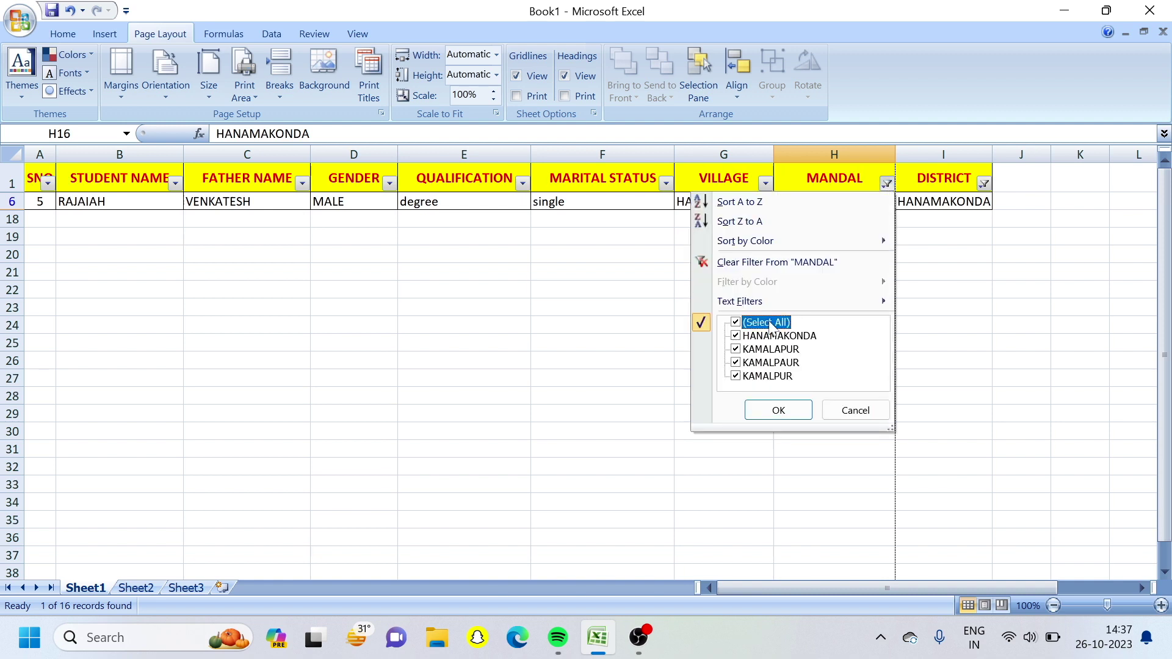
click(779, 410)
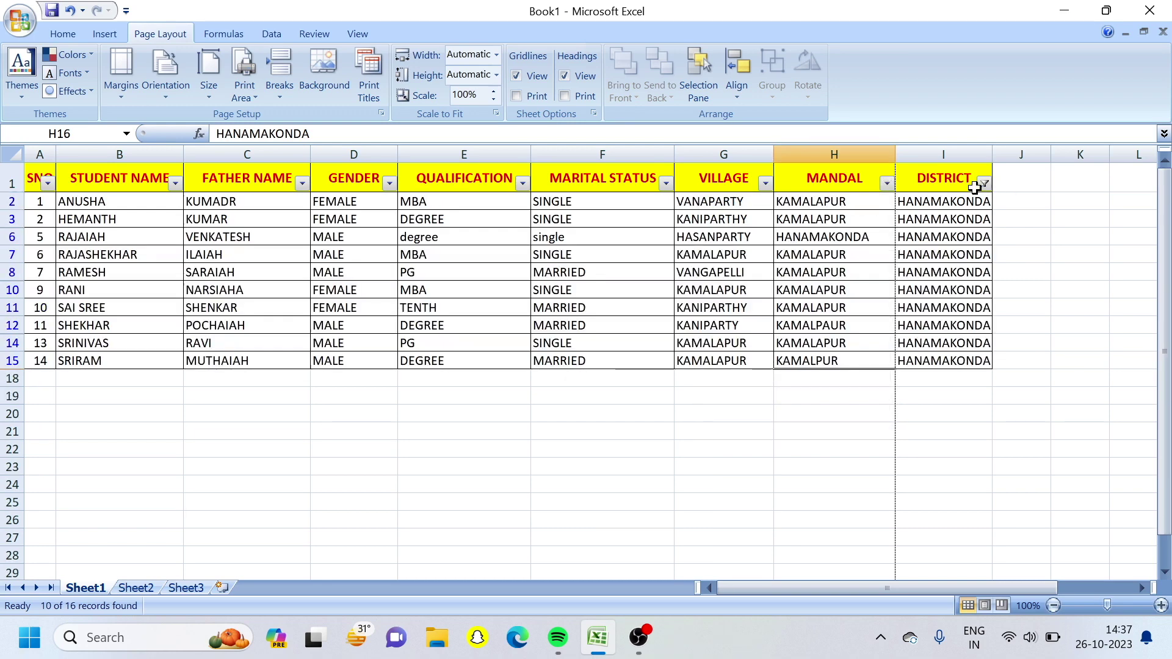
click(978, 182)
click(982, 184)
click(866, 325)
click(871, 412)
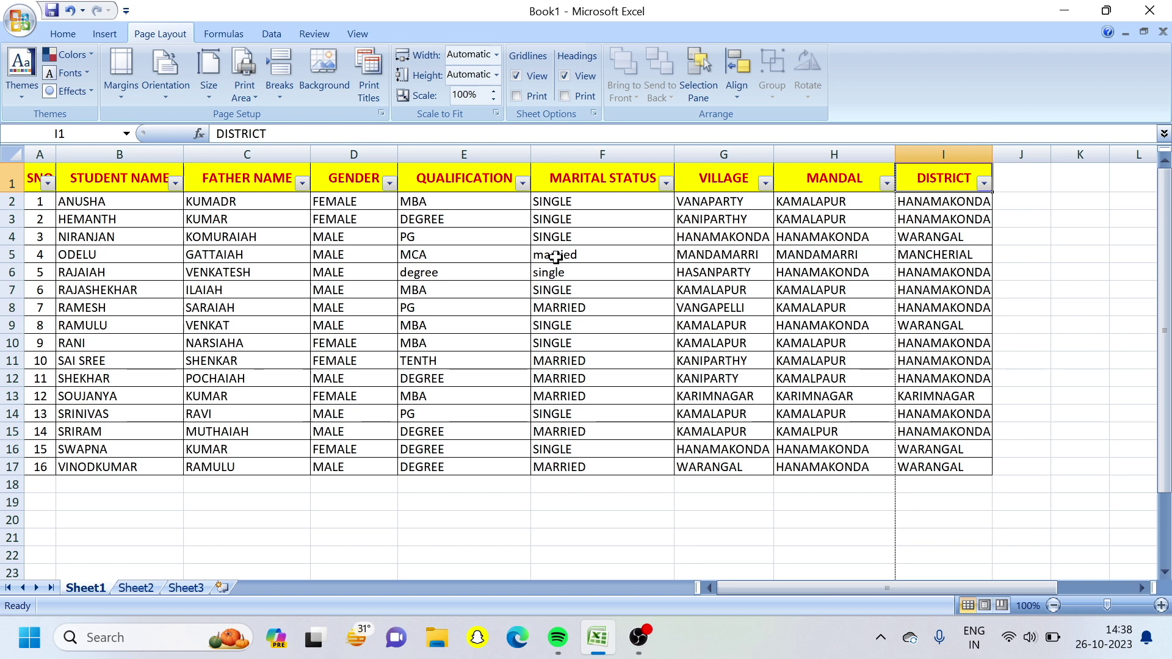
Filter the GENDER column to show only MALE students.
click(390, 183)
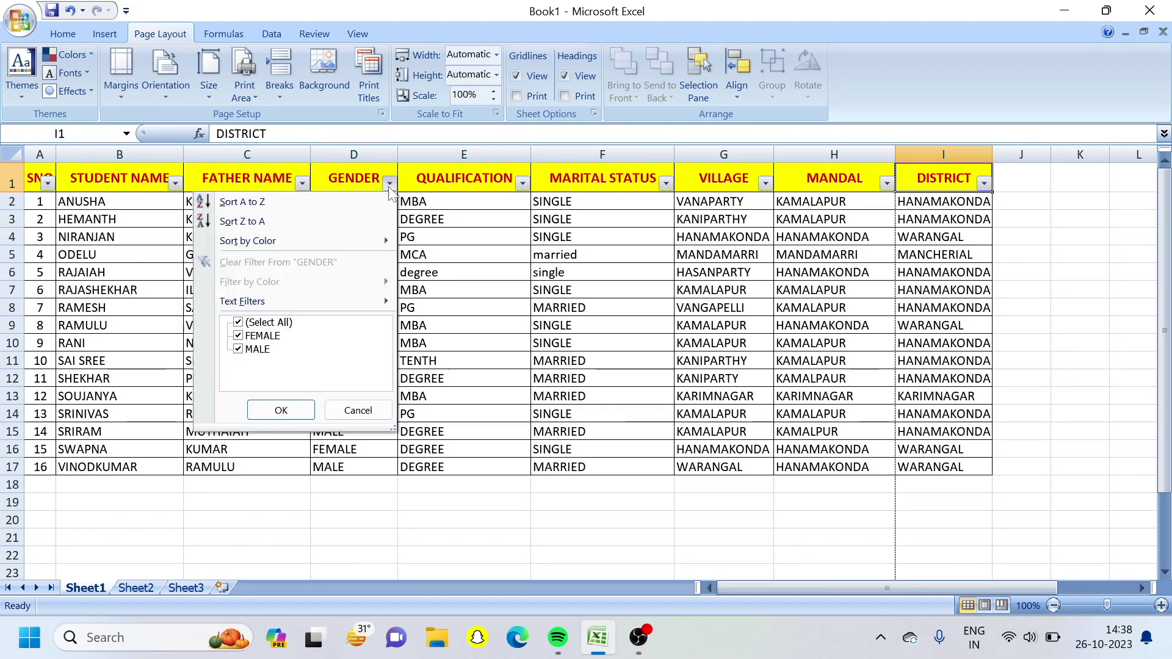
click(269, 323)
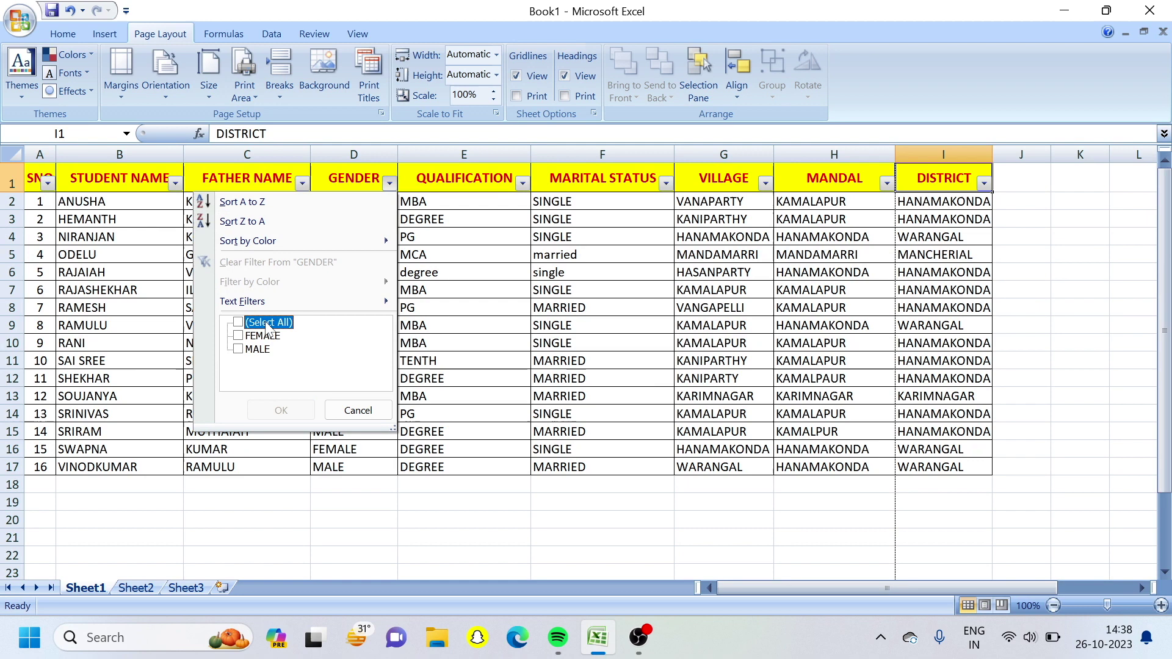
click(251, 352)
click(277, 408)
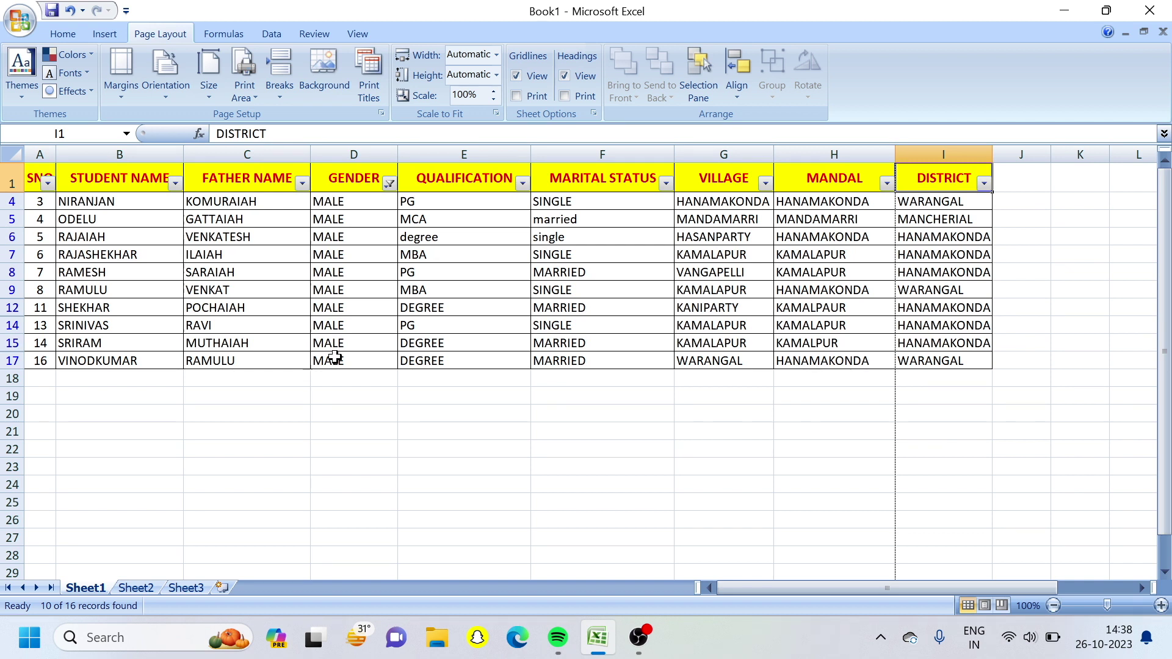
Narrow the QUALIFICATION filter to degree holders only.
click(523, 183)
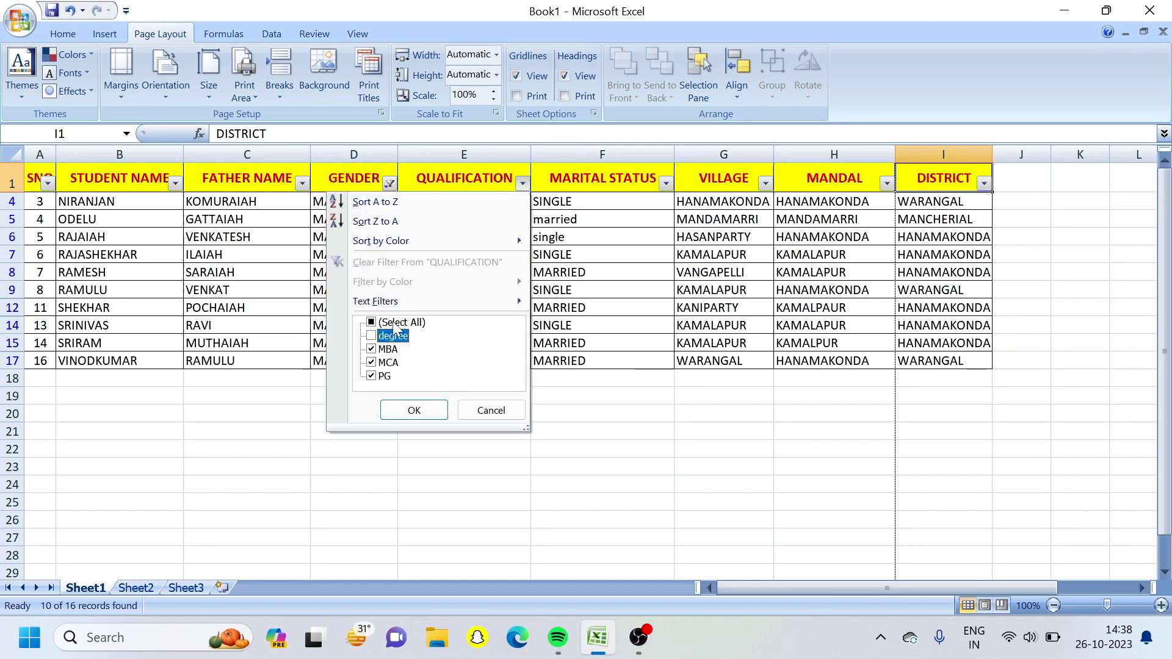
click(400, 322)
click(391, 323)
click(373, 336)
click(413, 409)
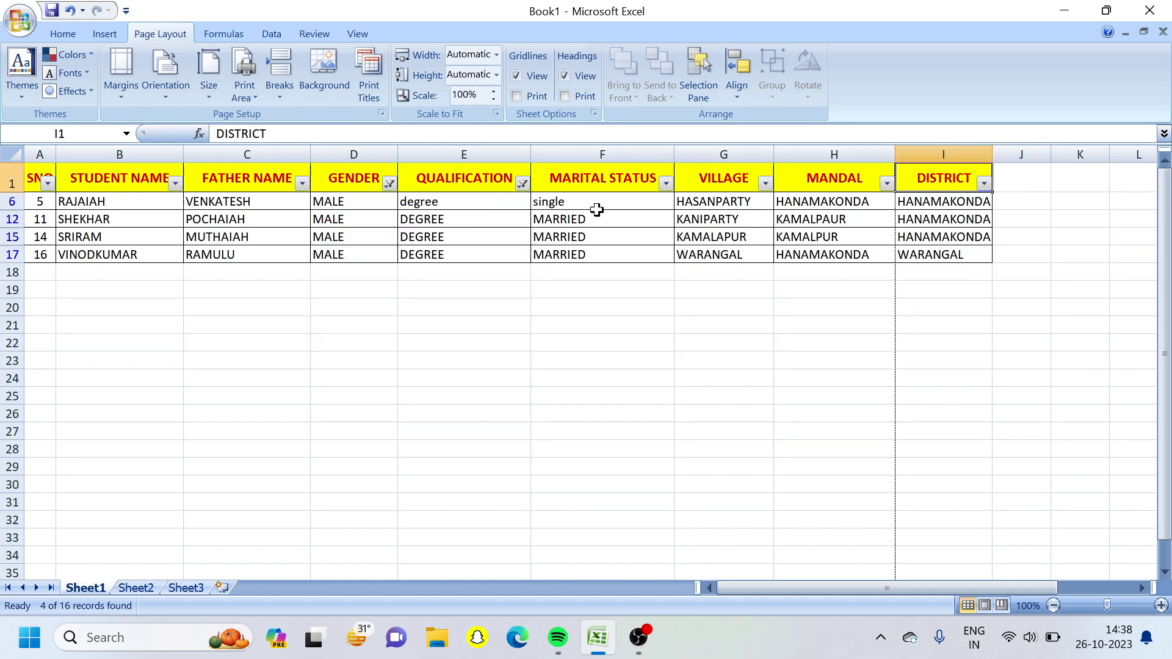
Filter MARITAL STATUS to single, leaving only RAJAIAH's record.
click(666, 183)
click(551, 323)
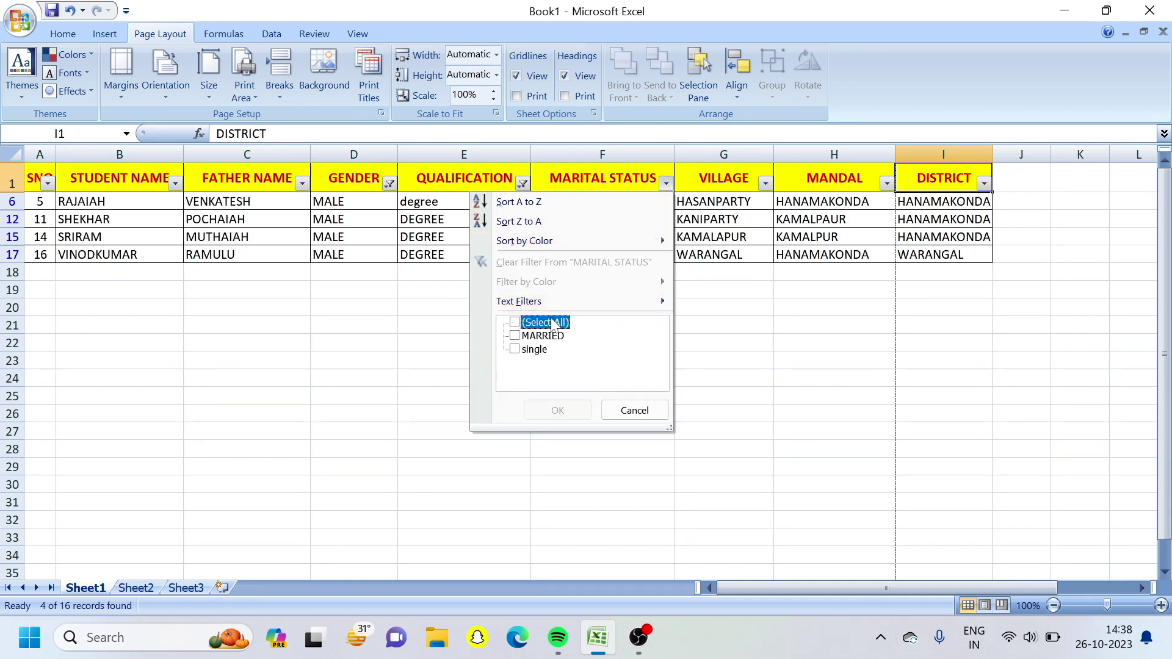
click(531, 350)
click(557, 409)
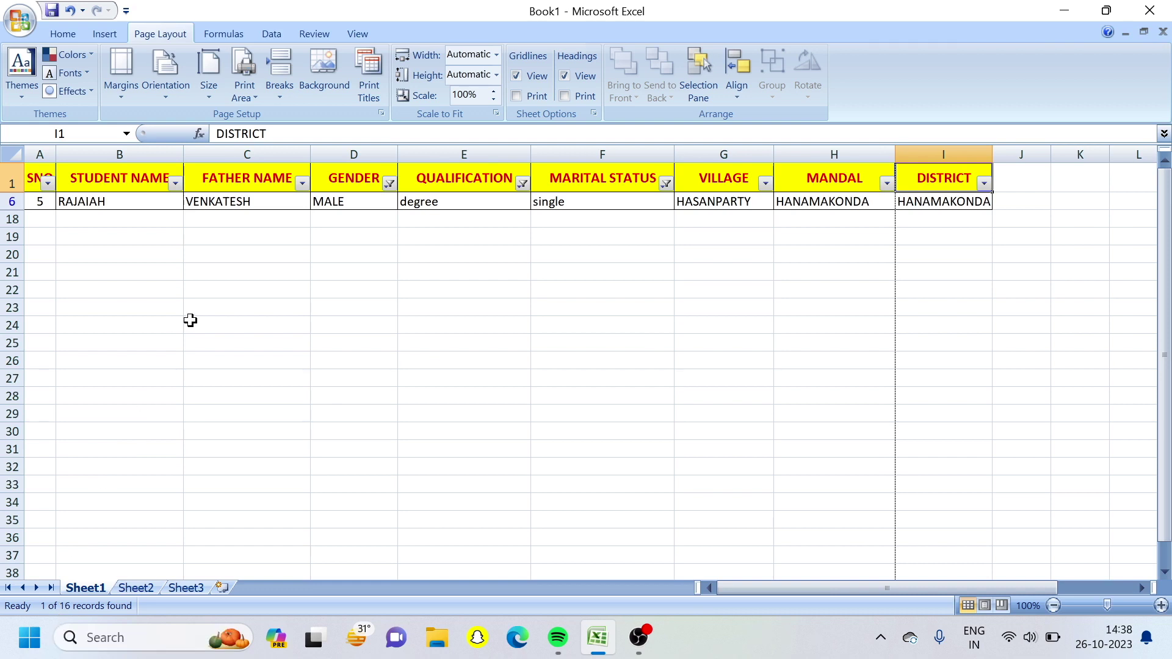
Select all values in the MARITAL STATUS, QUALIFICATION and GENDER filters in turn.
click(666, 184)
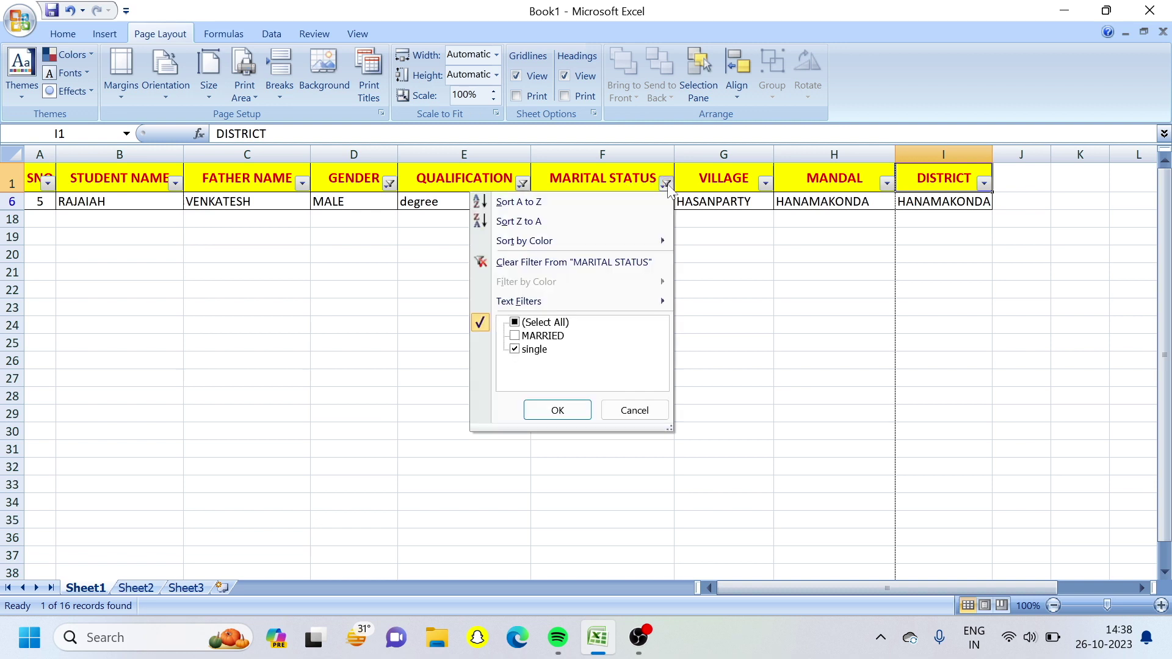
click(554, 323)
click(556, 411)
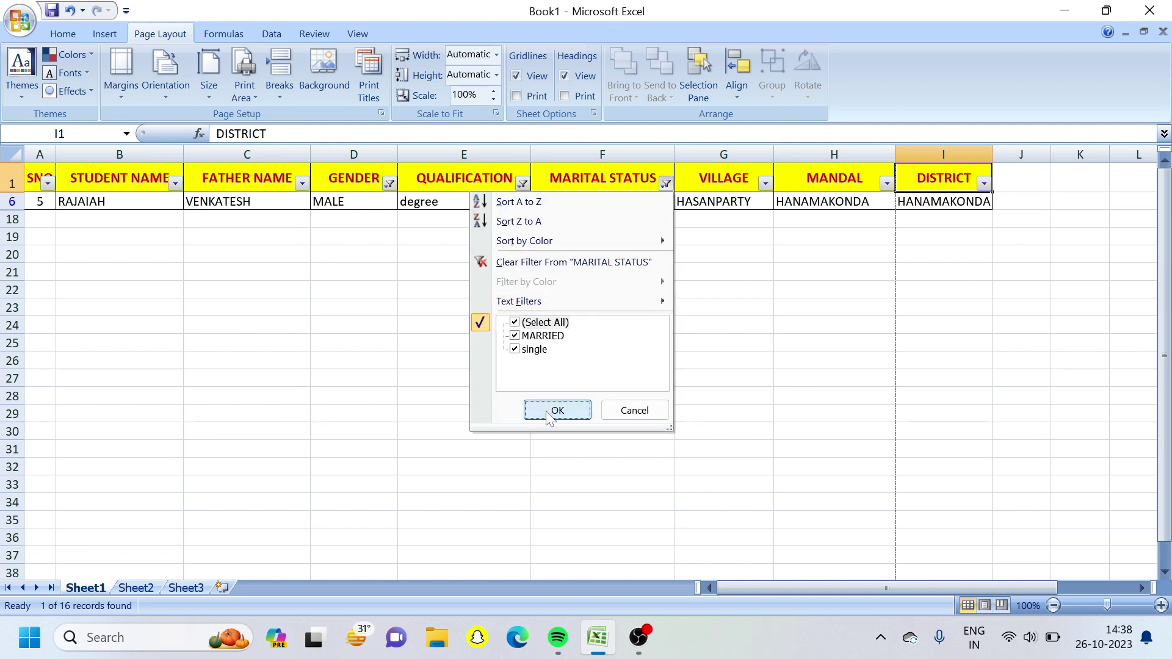
click(522, 181)
click(403, 324)
click(413, 411)
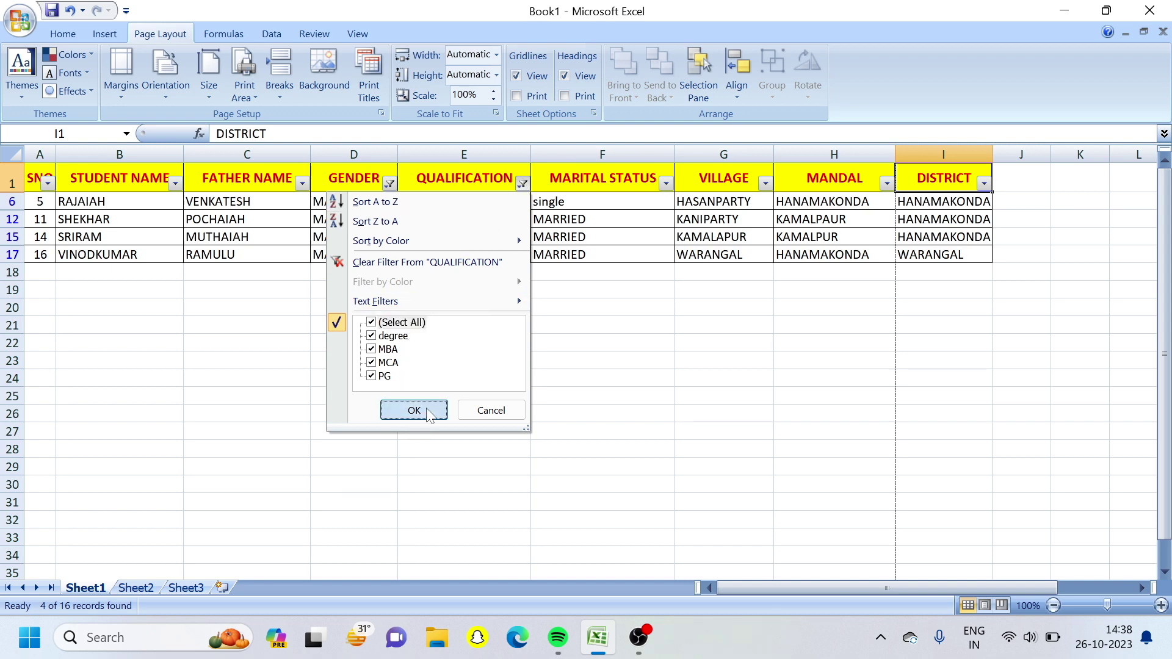
click(388, 184)
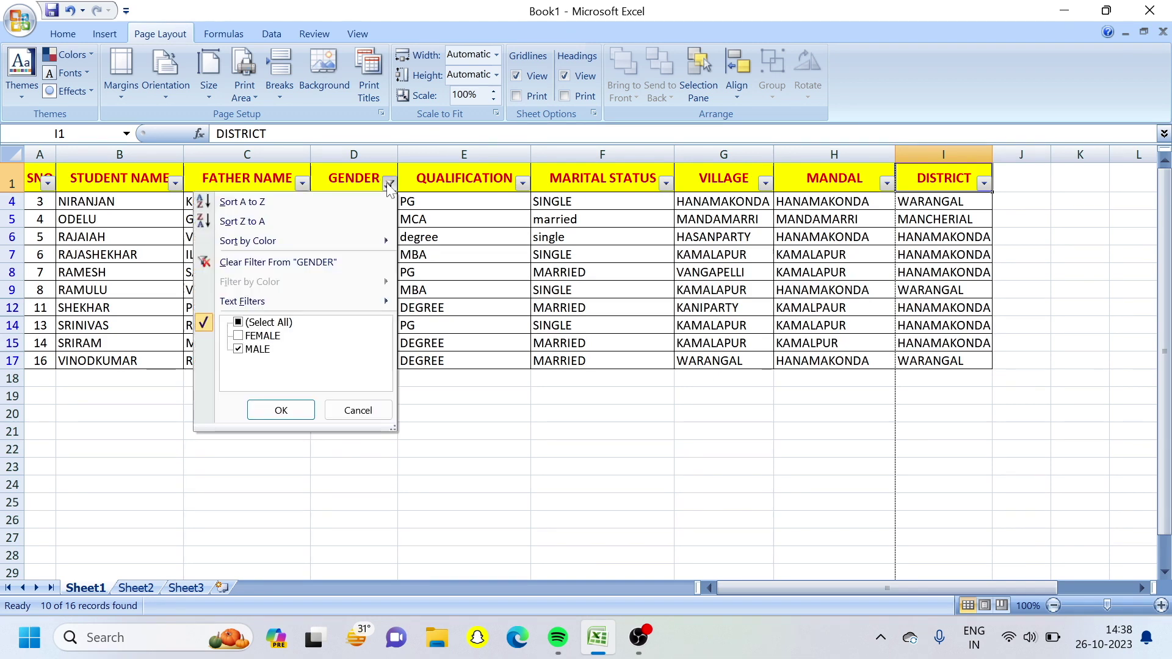
click(271, 324)
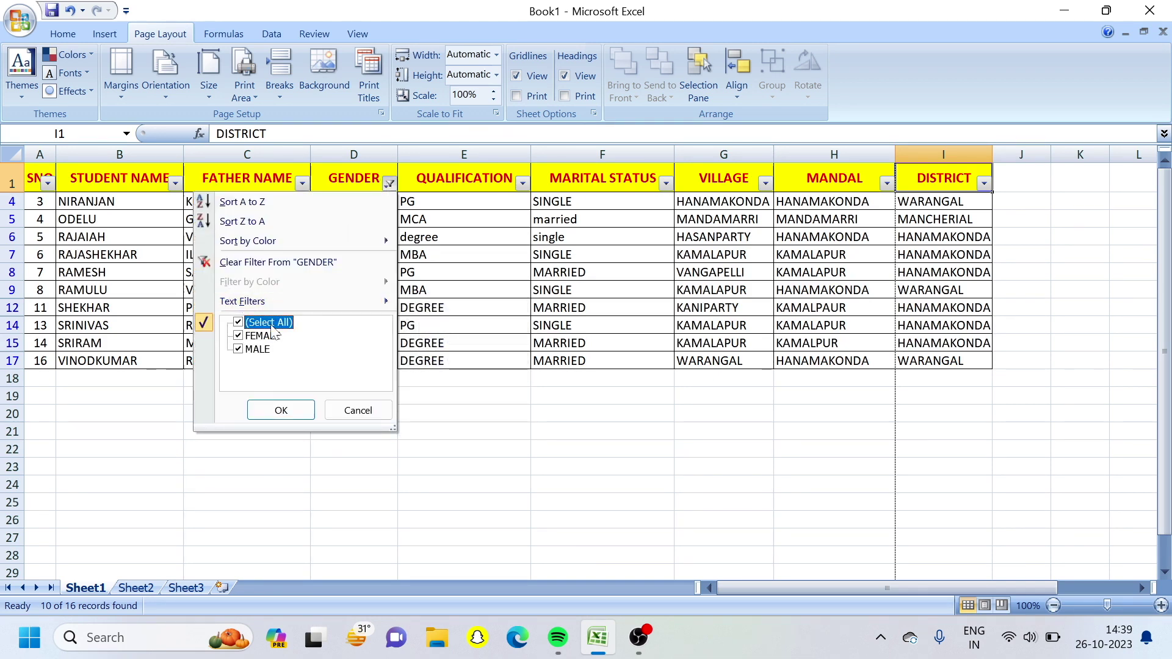
click(281, 411)
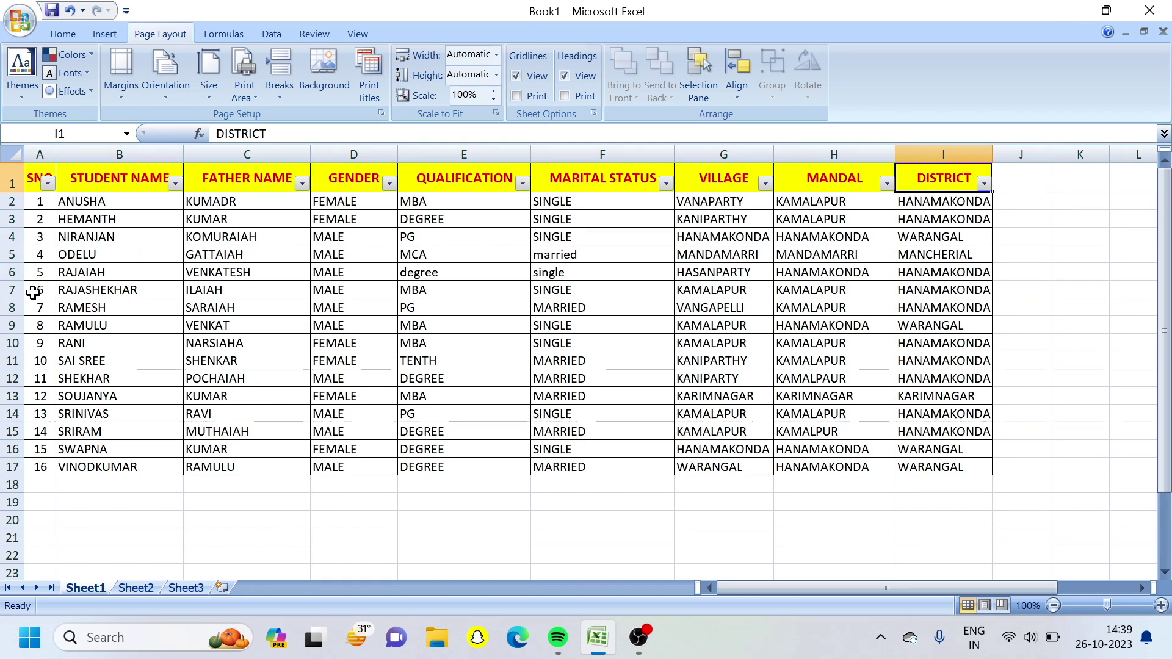
Fill the row 7 record yellow from the Home tab.
drag(34, 294, 940, 291)
click(67, 35)
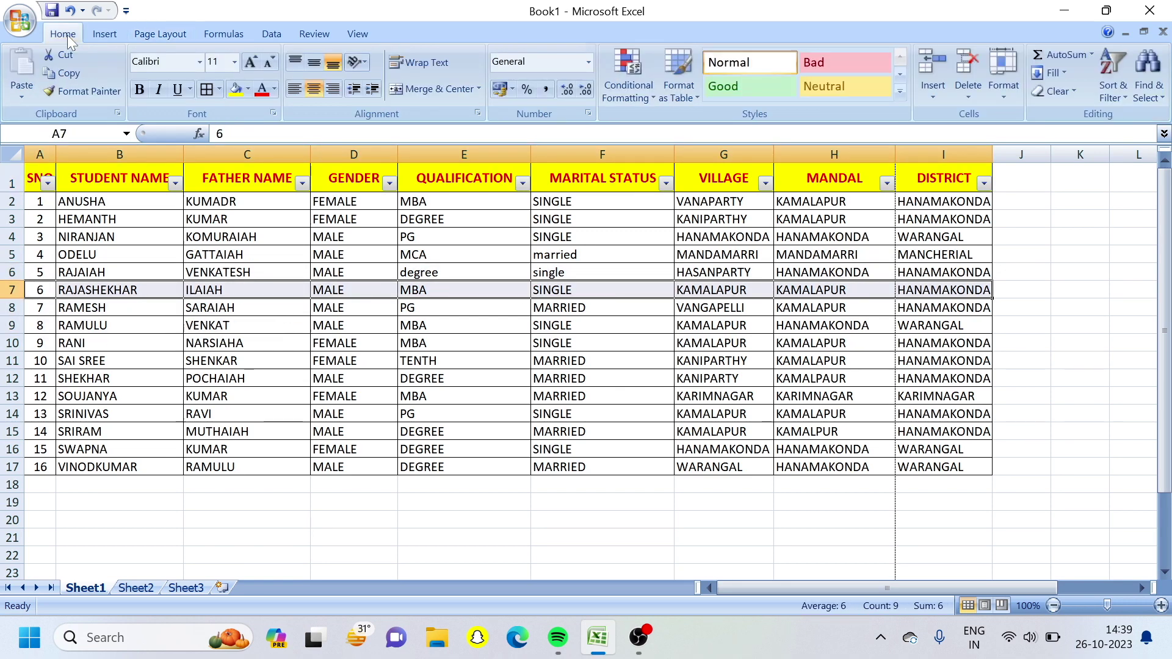
click(235, 90)
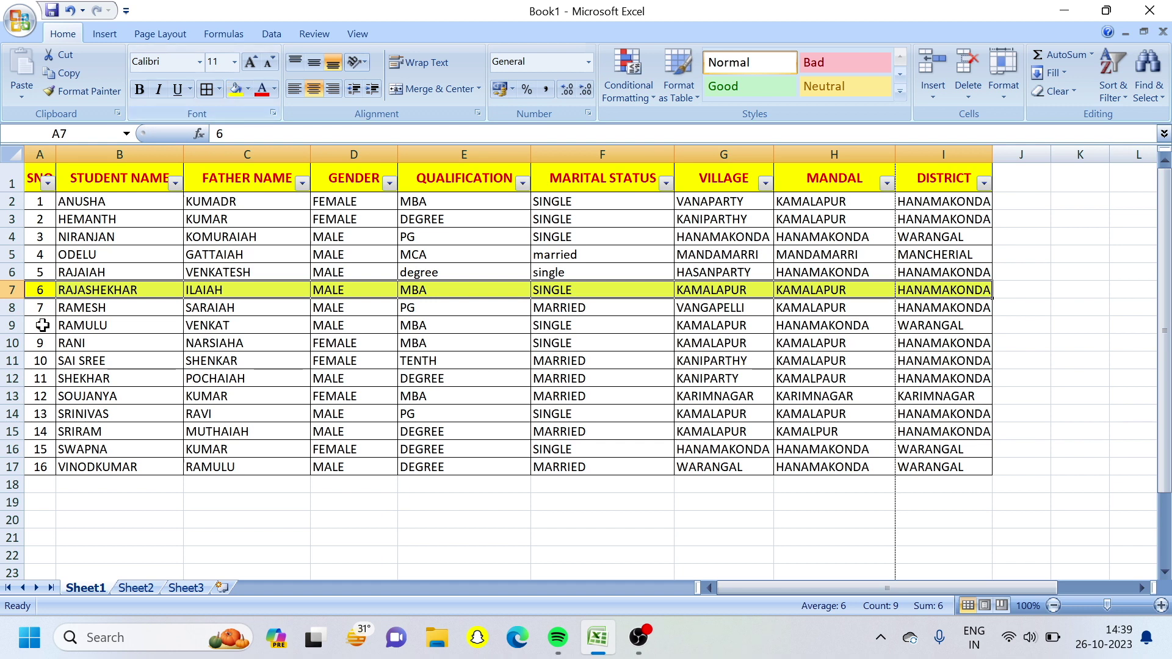
Fill the SAI SREE and SRINIVAS rows yellow as well.
drag(40, 361, 922, 357)
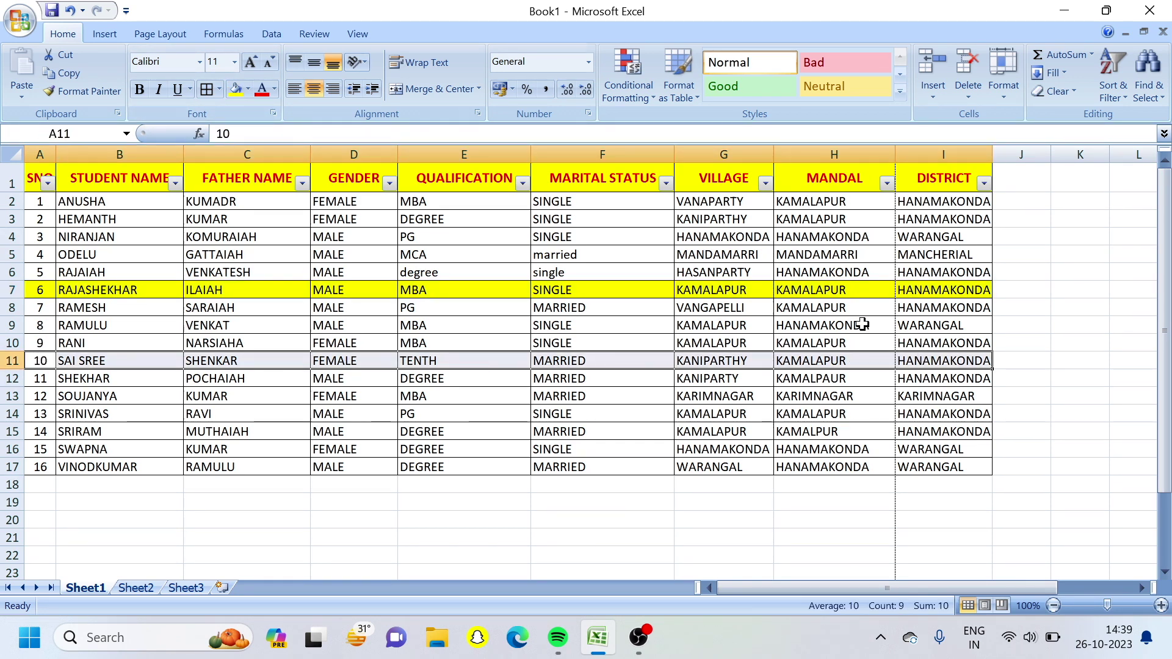
click(236, 93)
drag(39, 414, 939, 415)
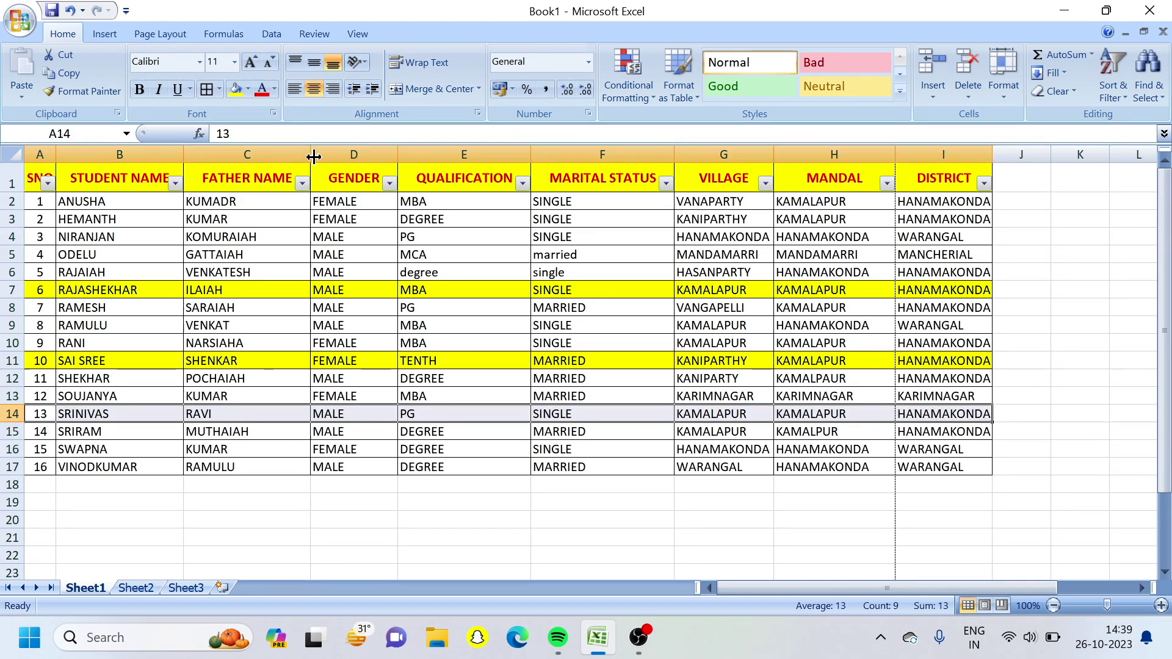
click(237, 92)
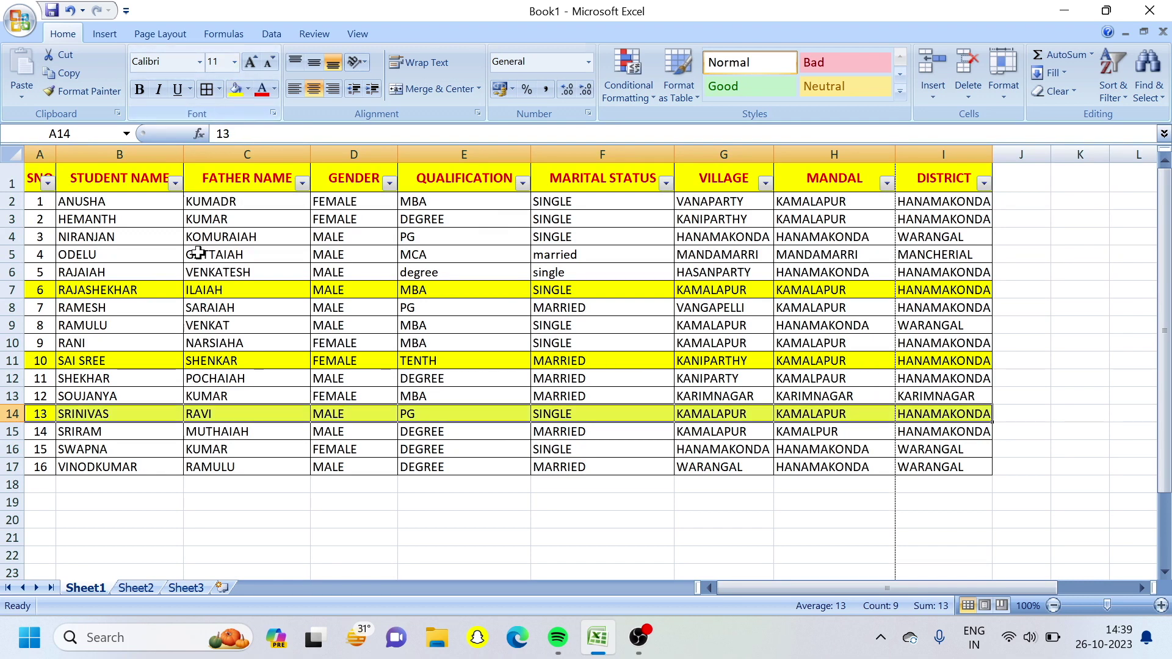
click(198, 252)
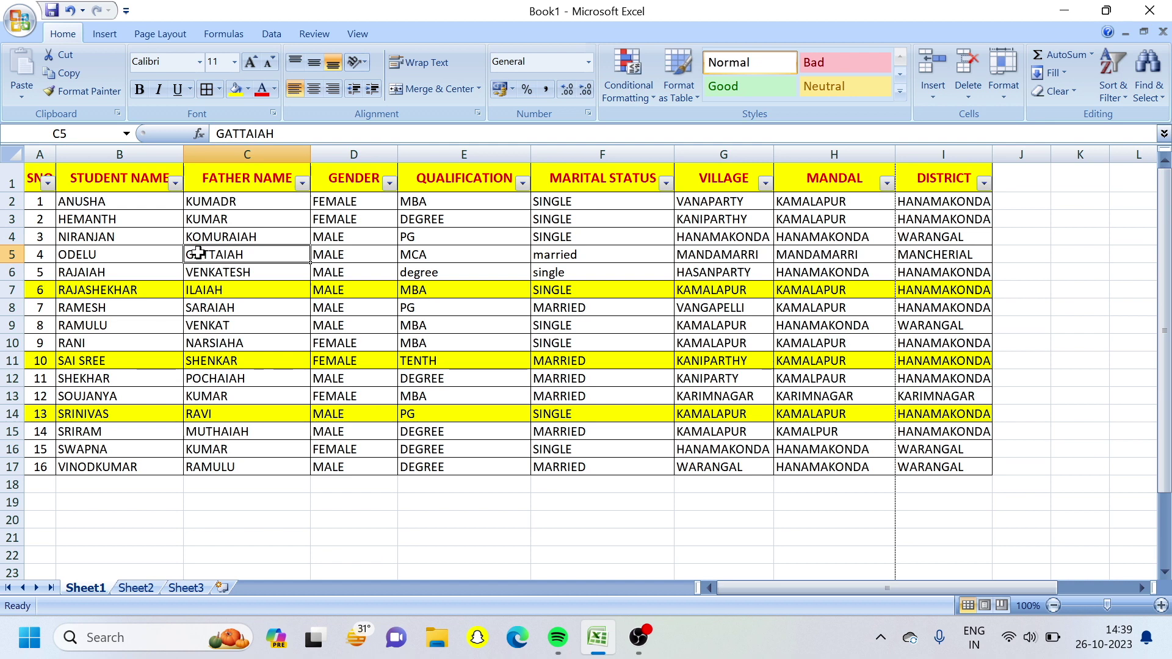
click(175, 183)
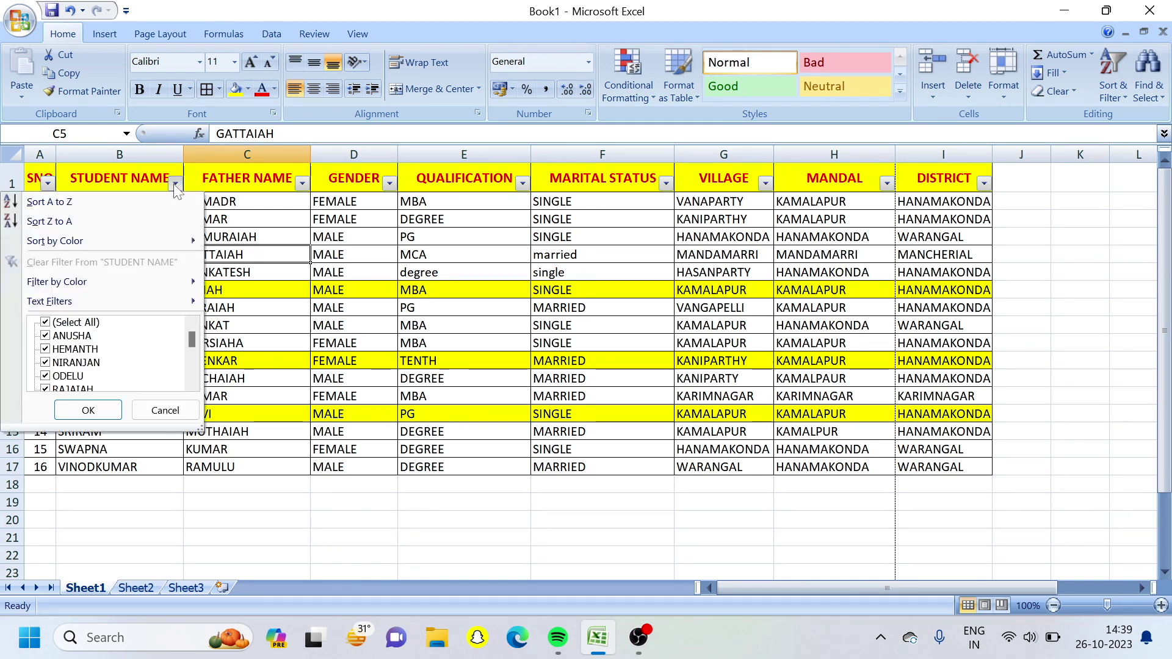
Filter STUDENT NAME by yellow cell color and check the result in Print Preview.
mouse_move(48, 286)
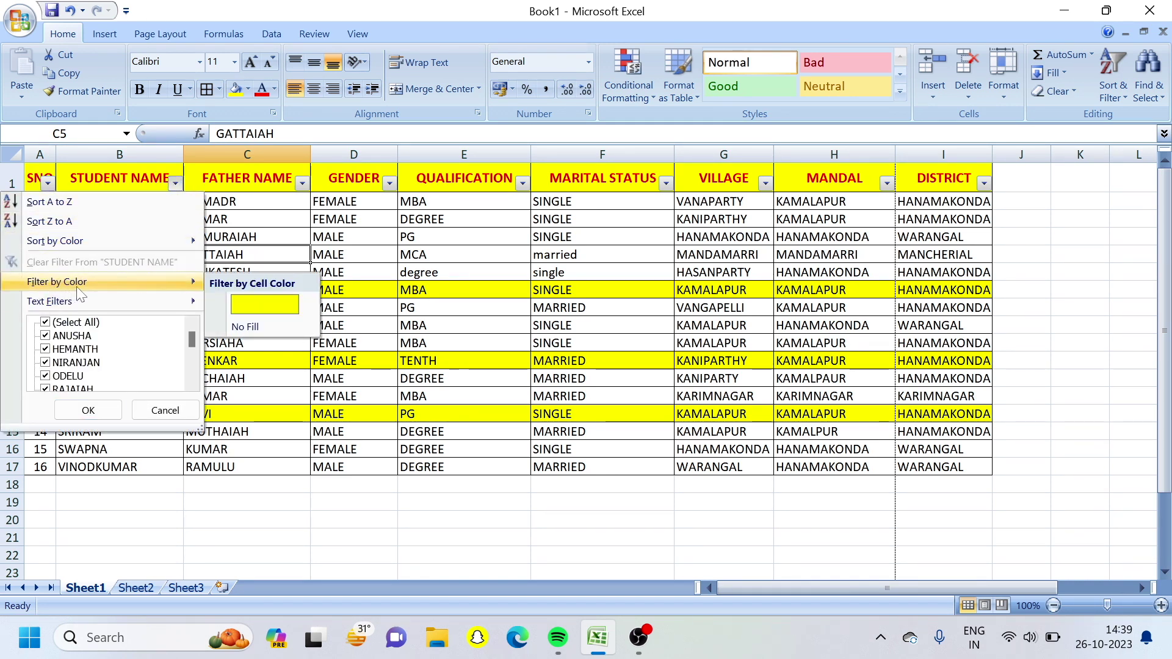
click(249, 301)
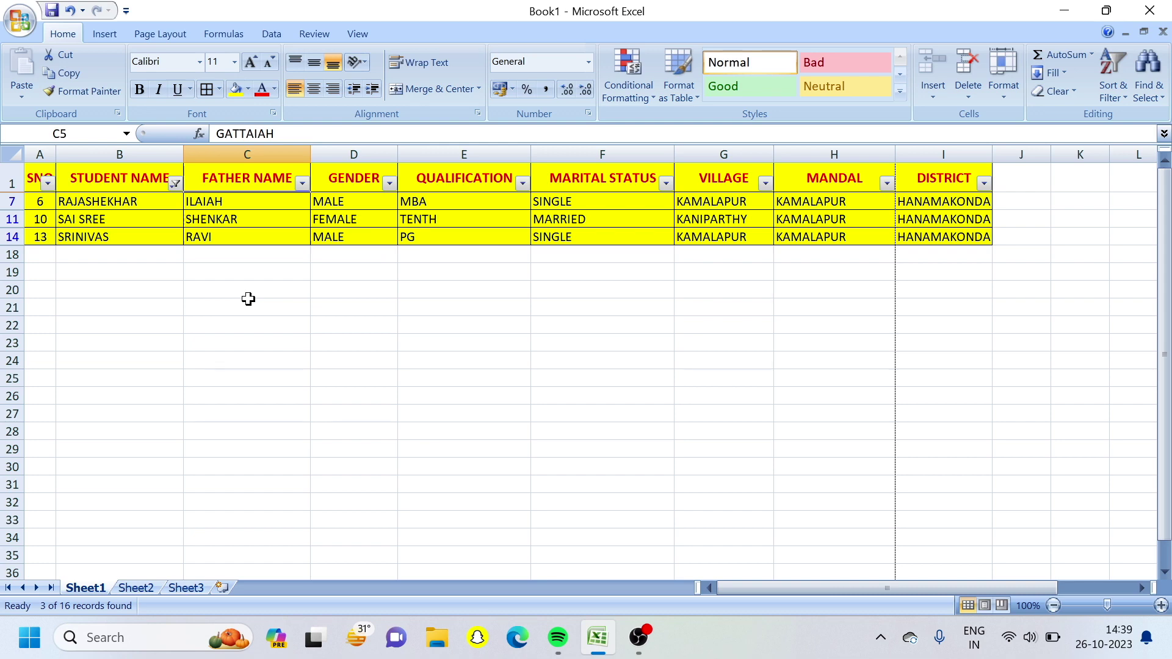
key(ctrl+F2)
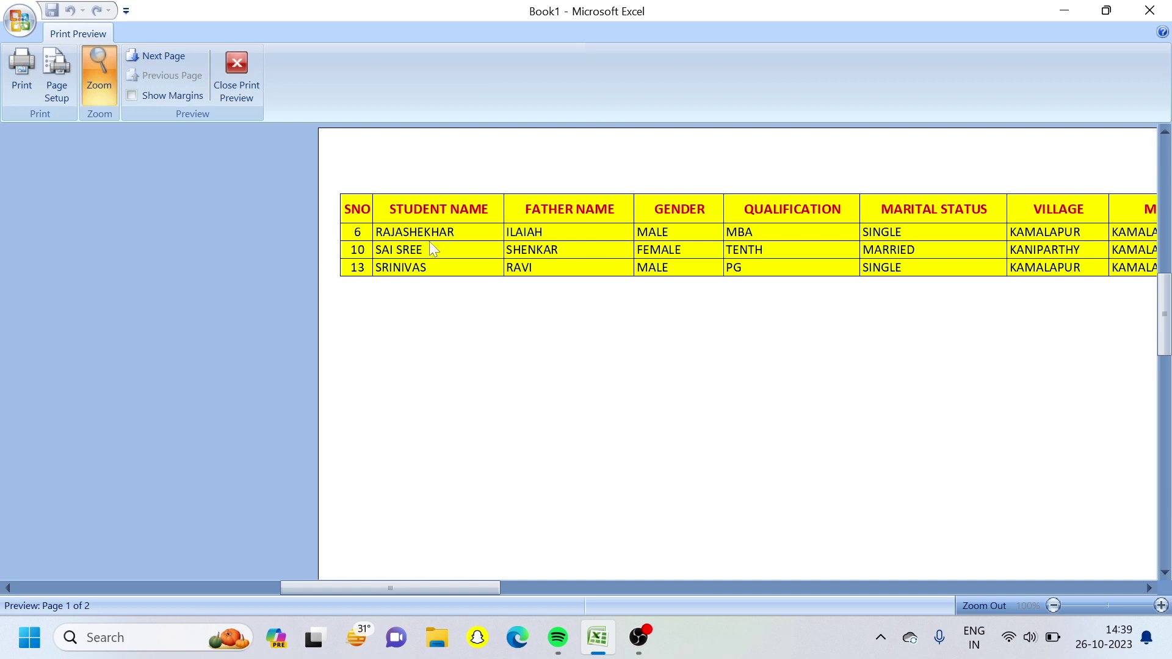
key(Escape)
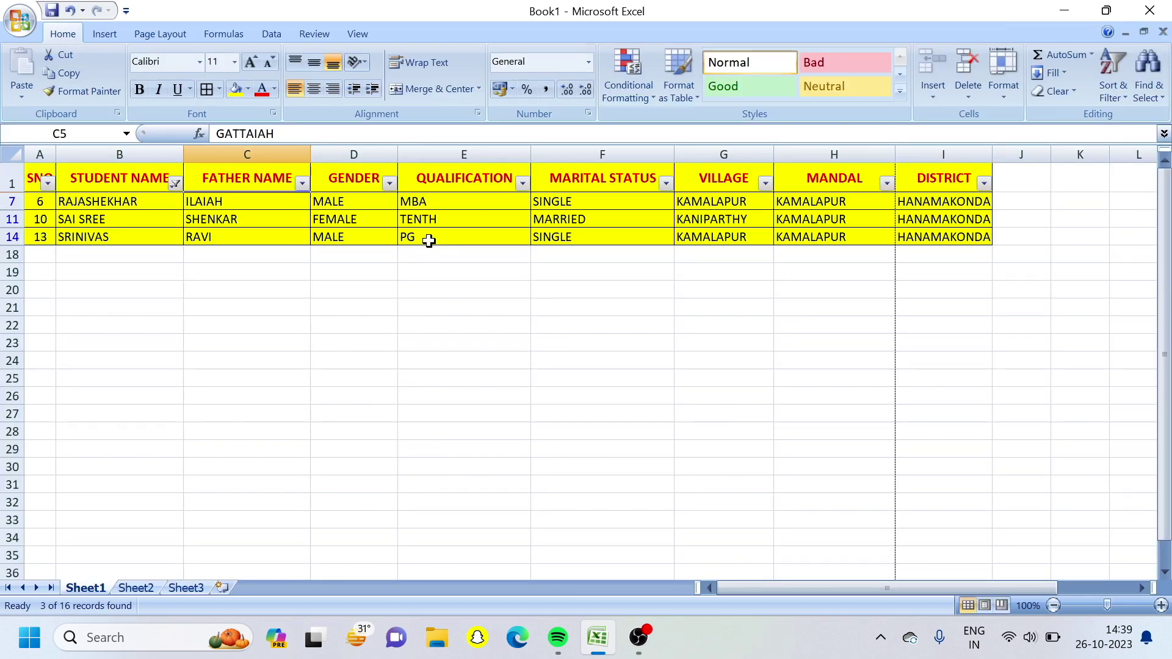
Select all names in the STUDENT NAME filter to bring back all 16 records.
click(176, 183)
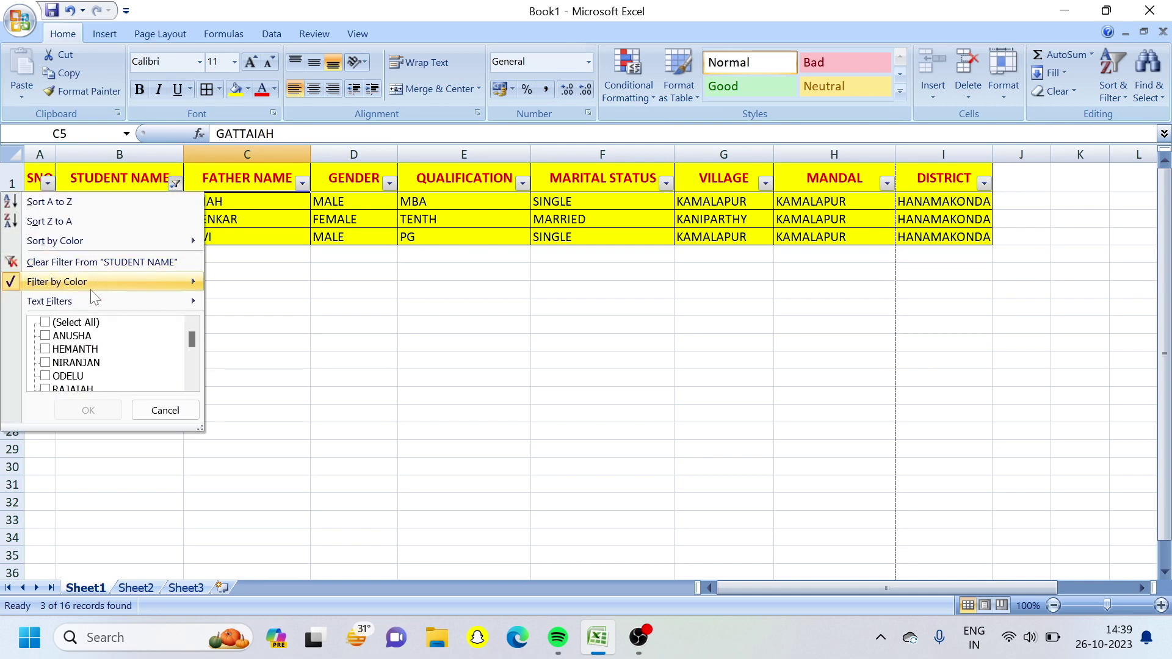
click(61, 322)
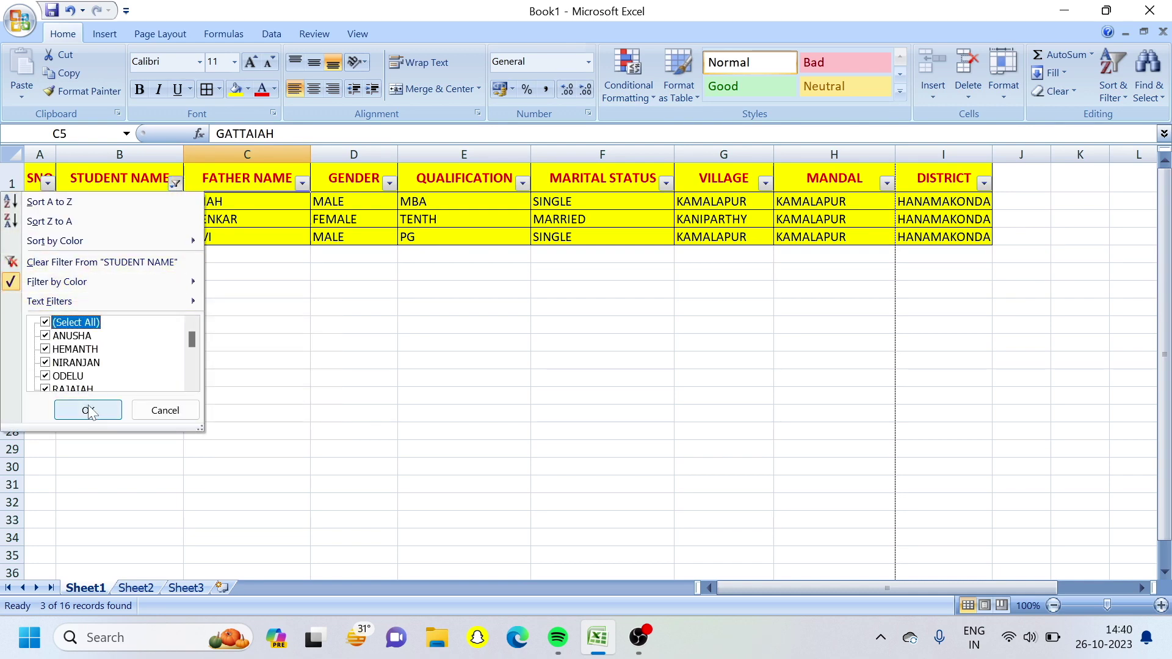
click(88, 411)
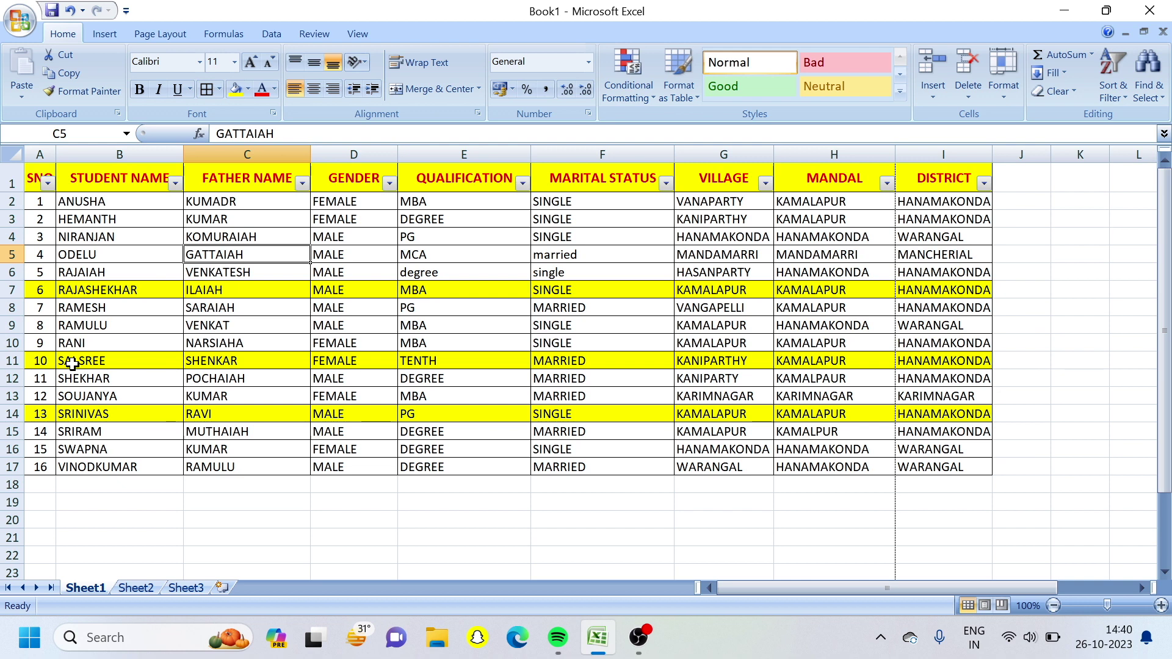
click(175, 184)
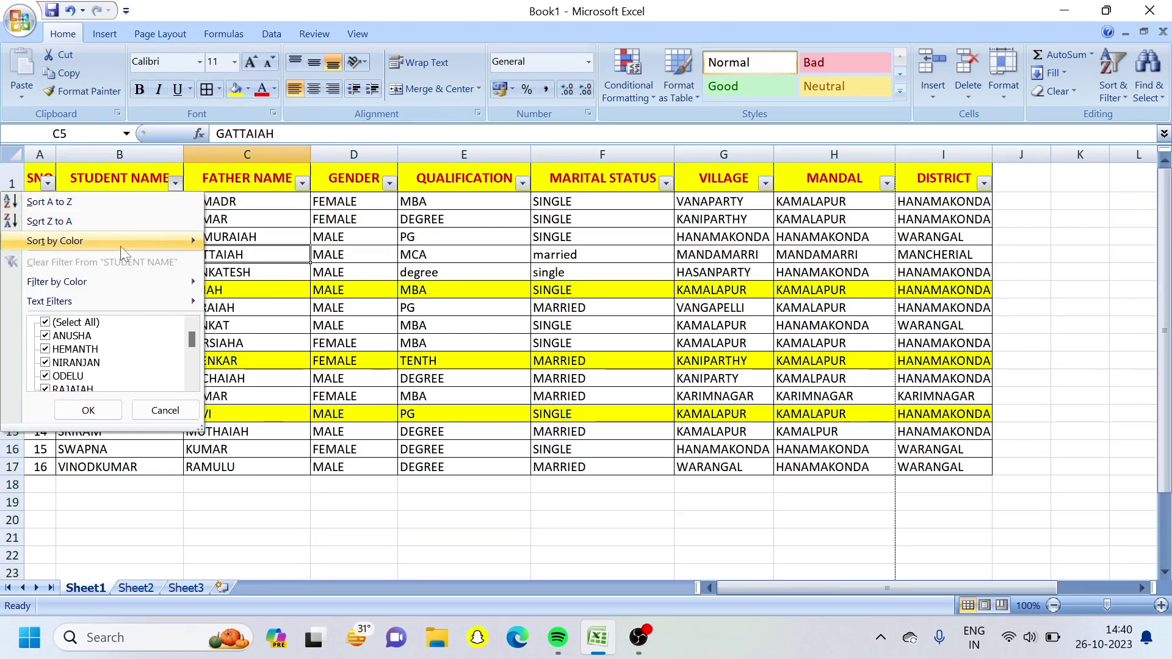
Apply a STUDENT NAME Begins With 's' text filter, leaving 6 of 16 records.
mouse_move(126, 303)
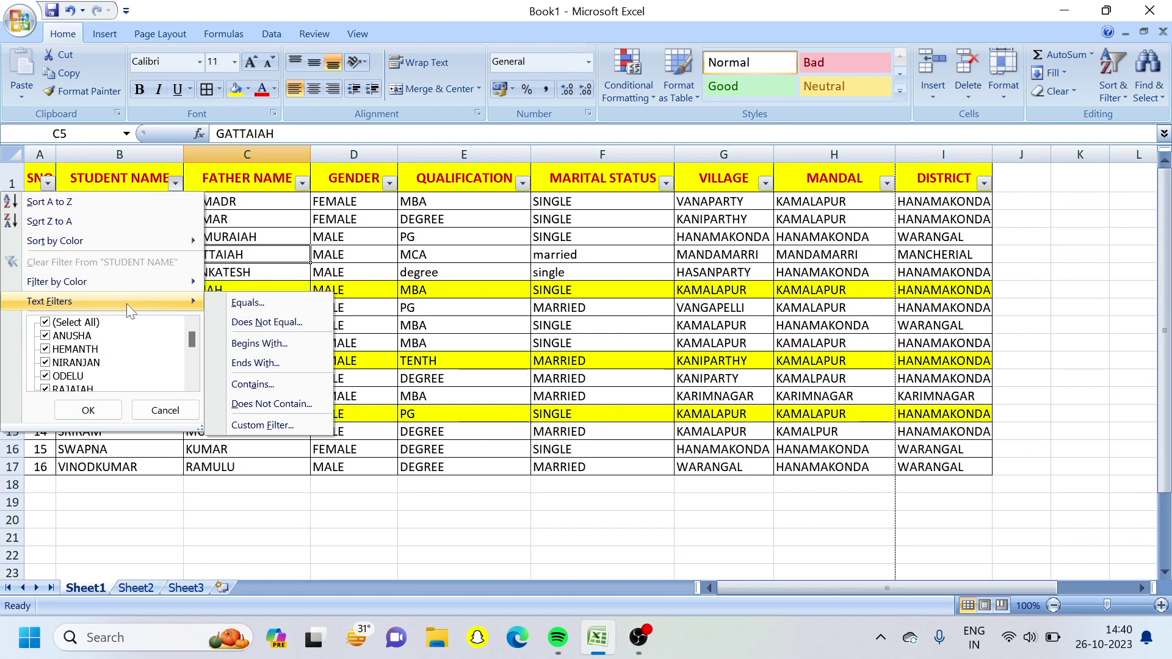
click(259, 343)
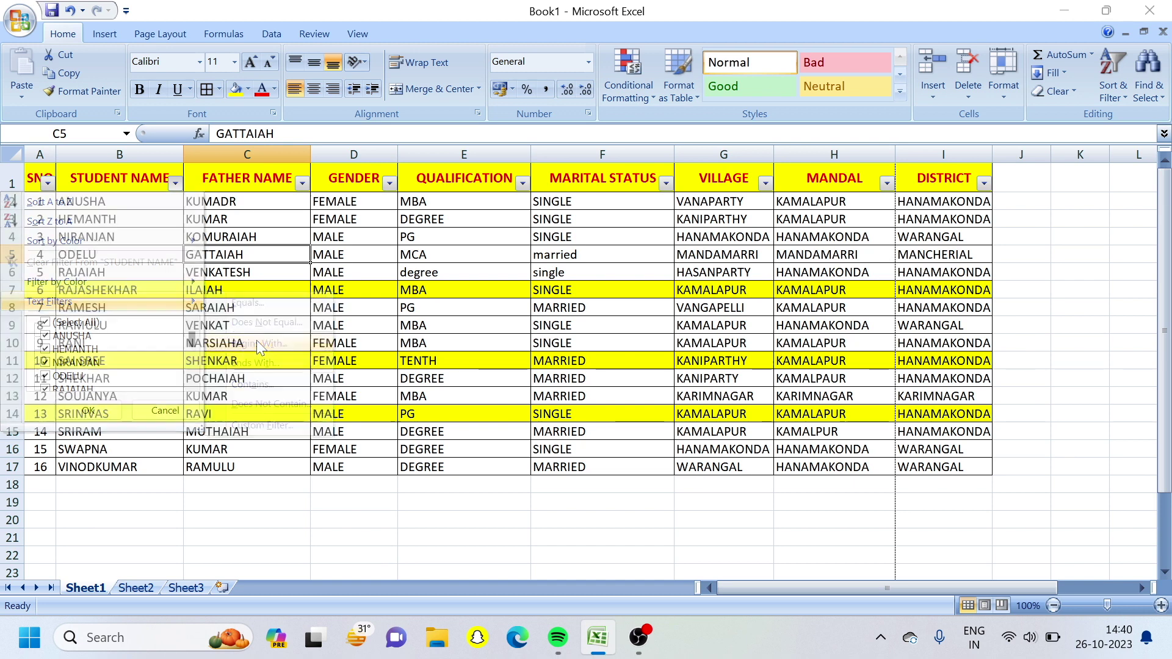
text(s)
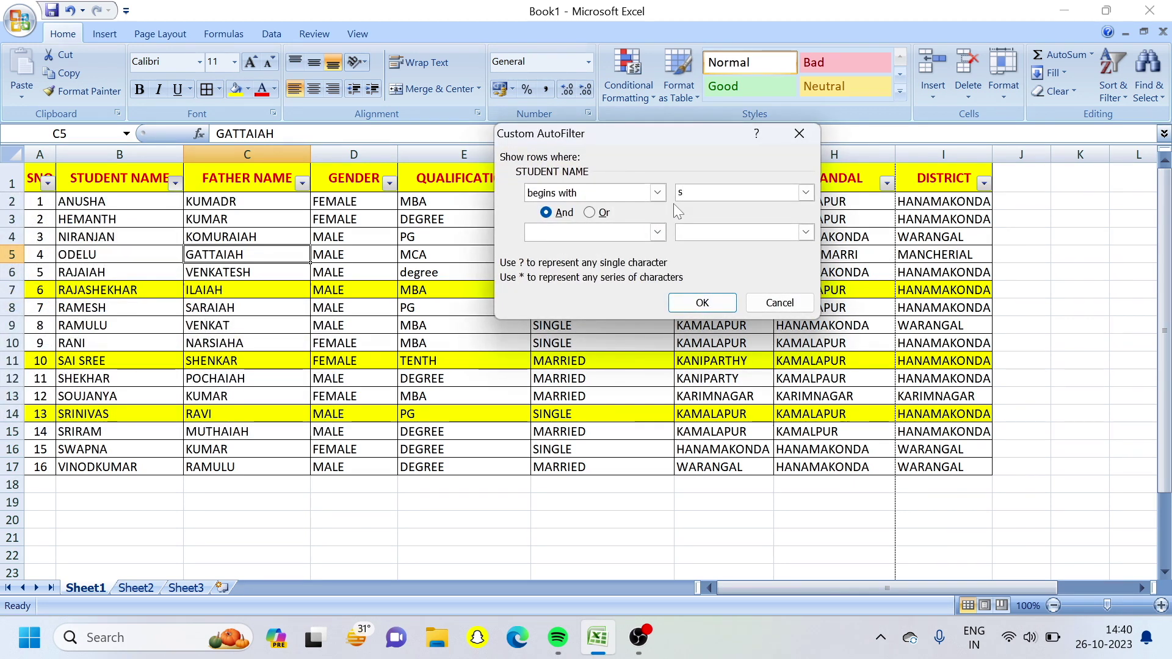
click(692, 304)
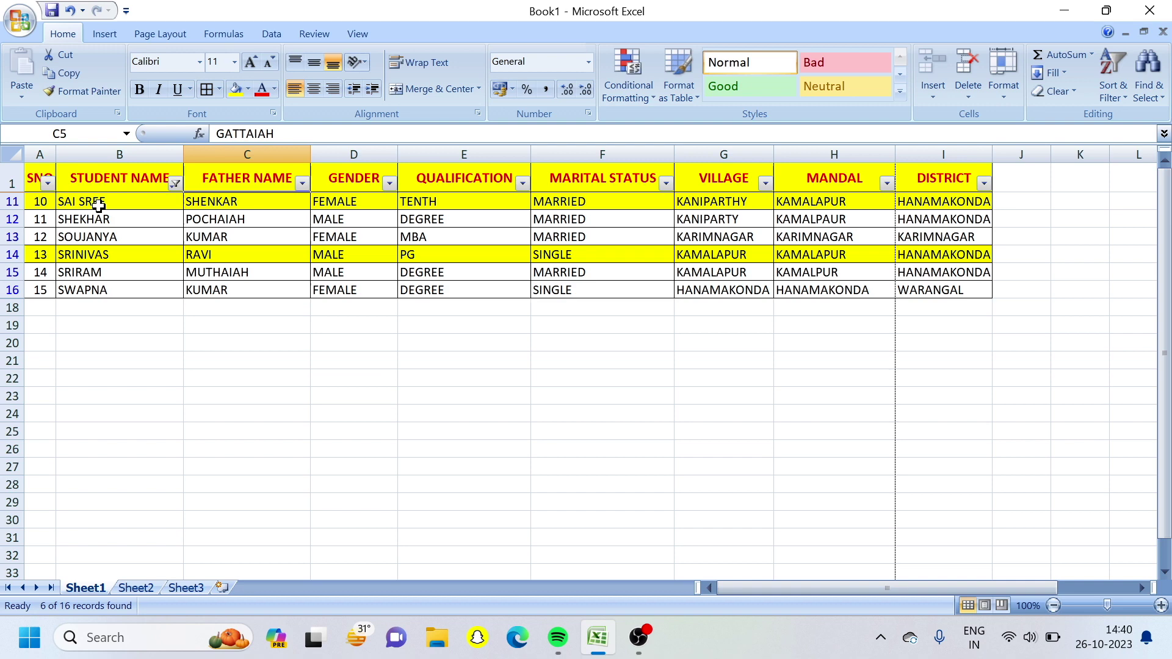
Clear the STUDENT NAME filter by reselecting all names so all 16 records show.
click(175, 185)
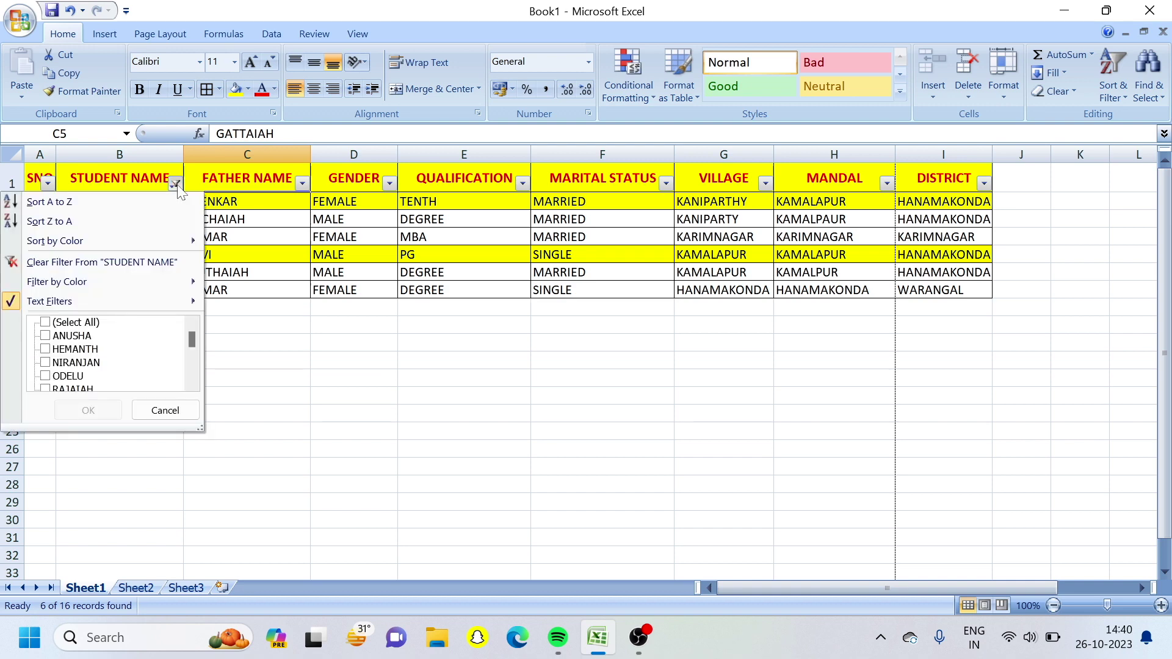
click(99, 324)
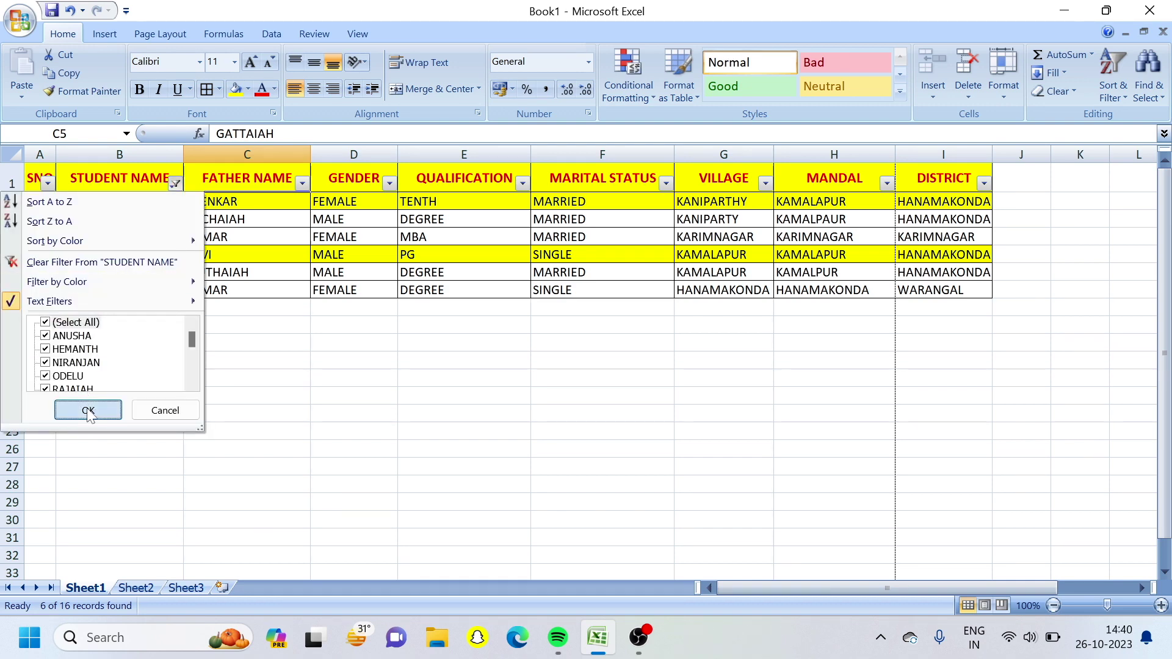
click(88, 410)
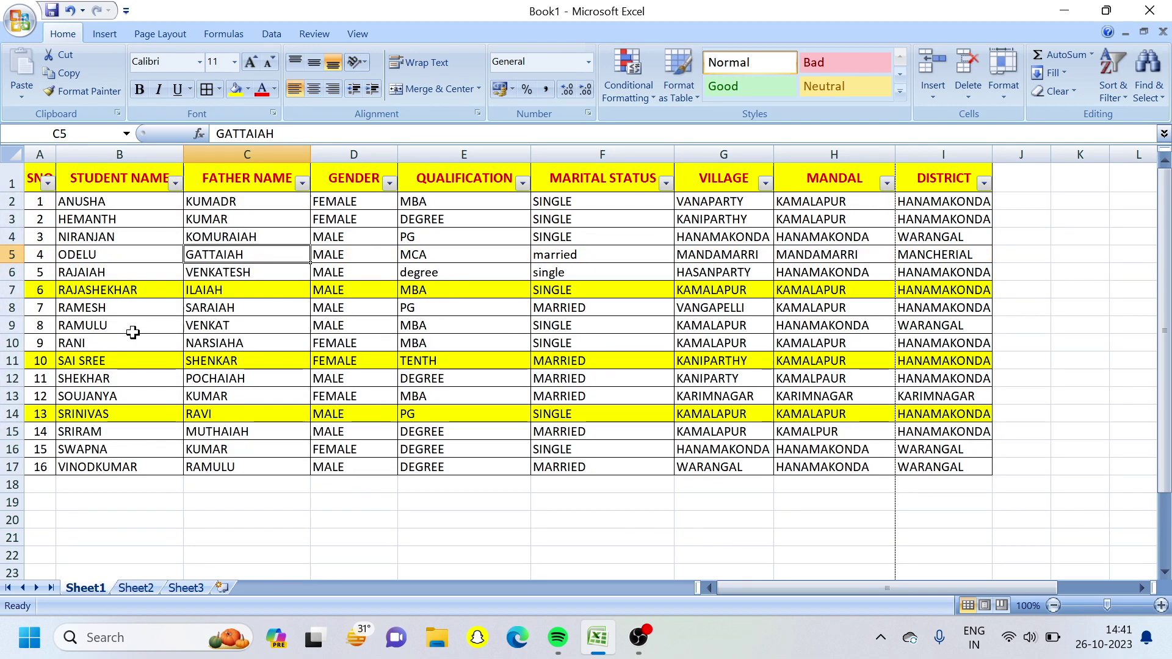
Point out RAMULU in cell B9 and ODELU in cell B5.
click(132, 330)
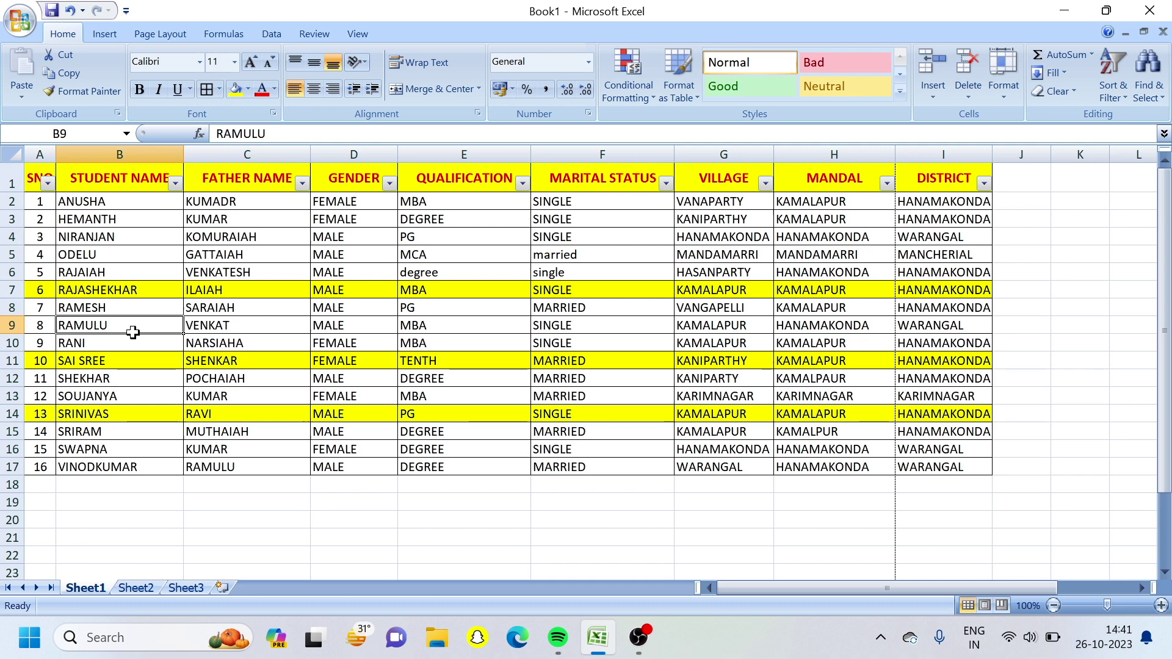
click(146, 259)
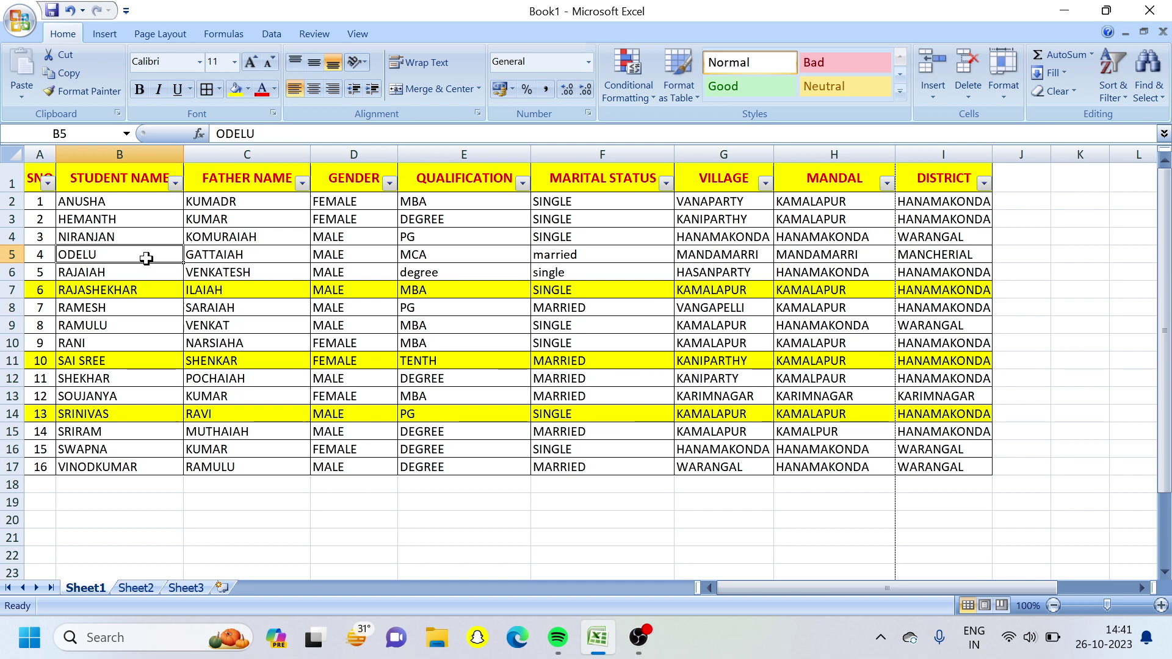
click(175, 183)
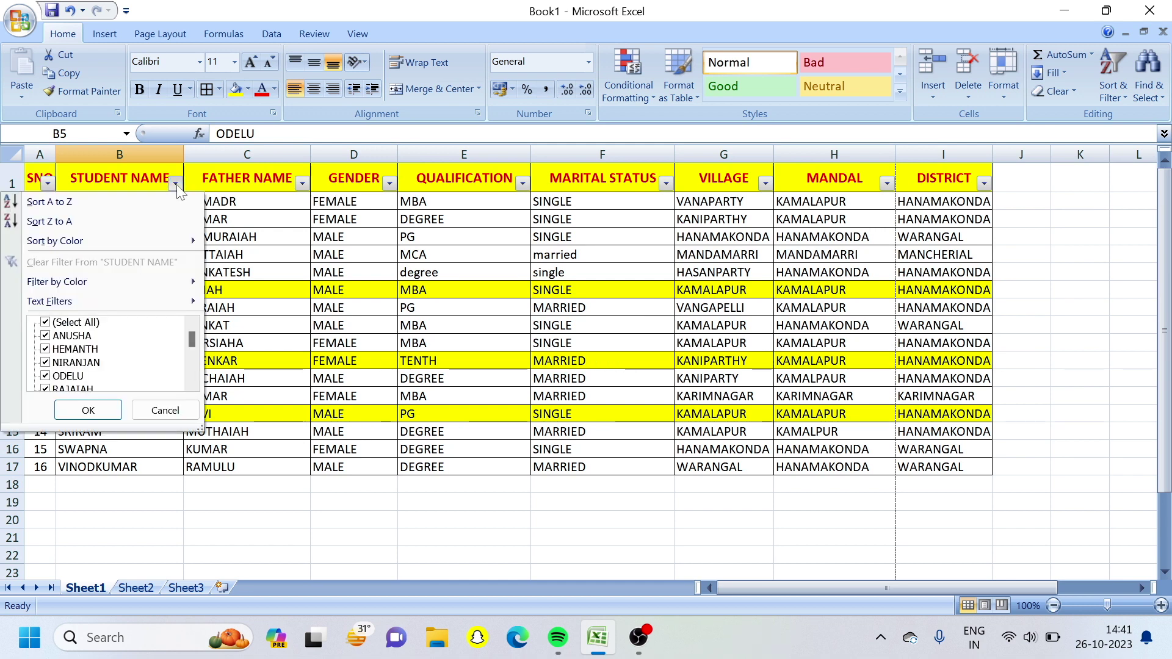
mouse_move(184, 303)
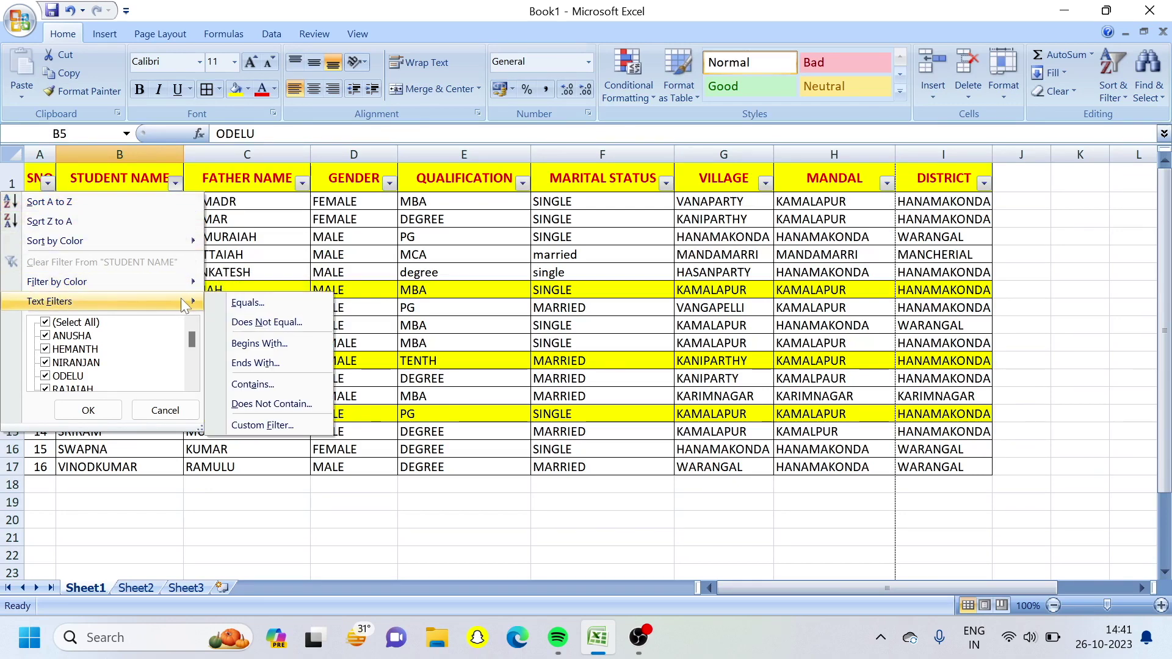
click(253, 363)
text(u)
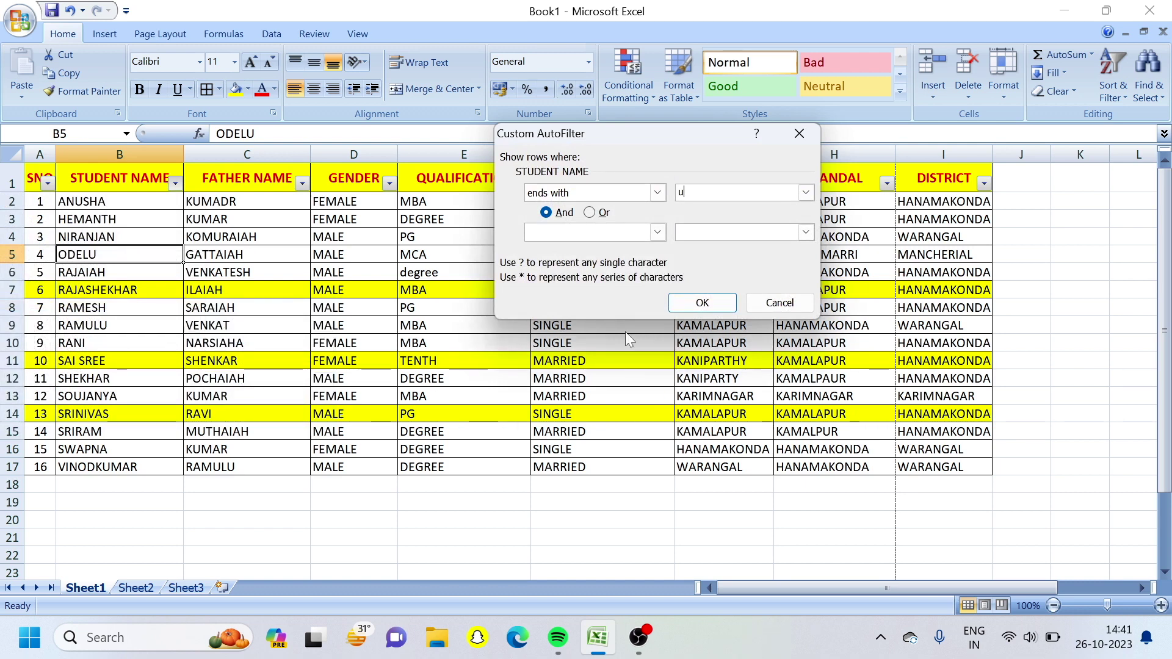
click(704, 302)
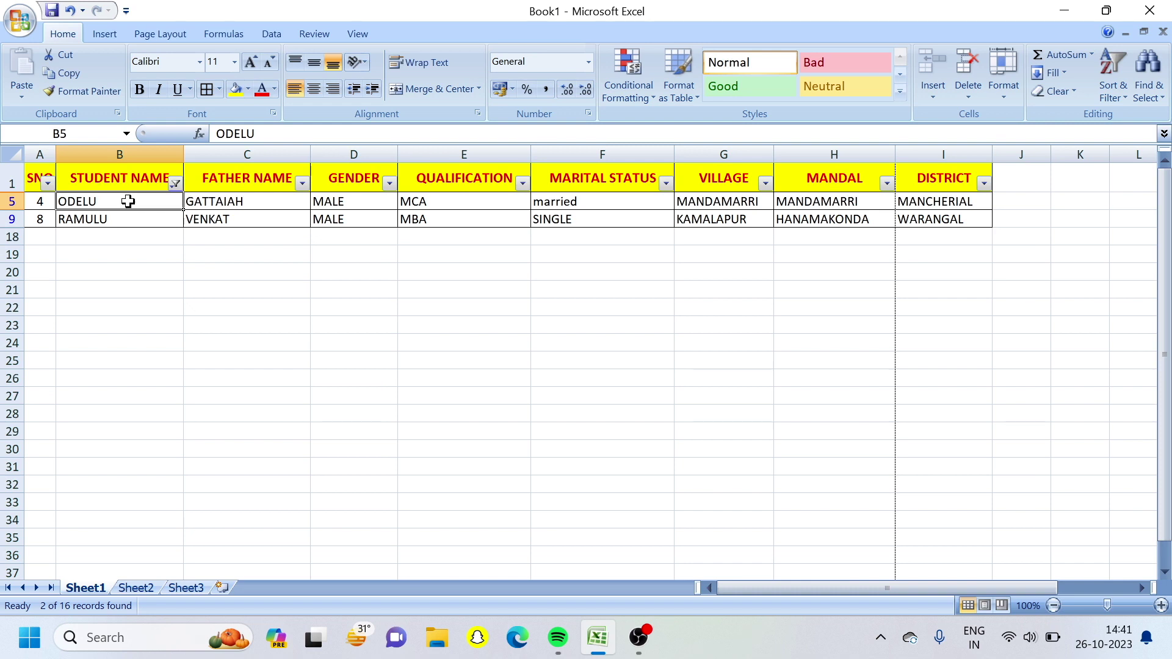
click(176, 183)
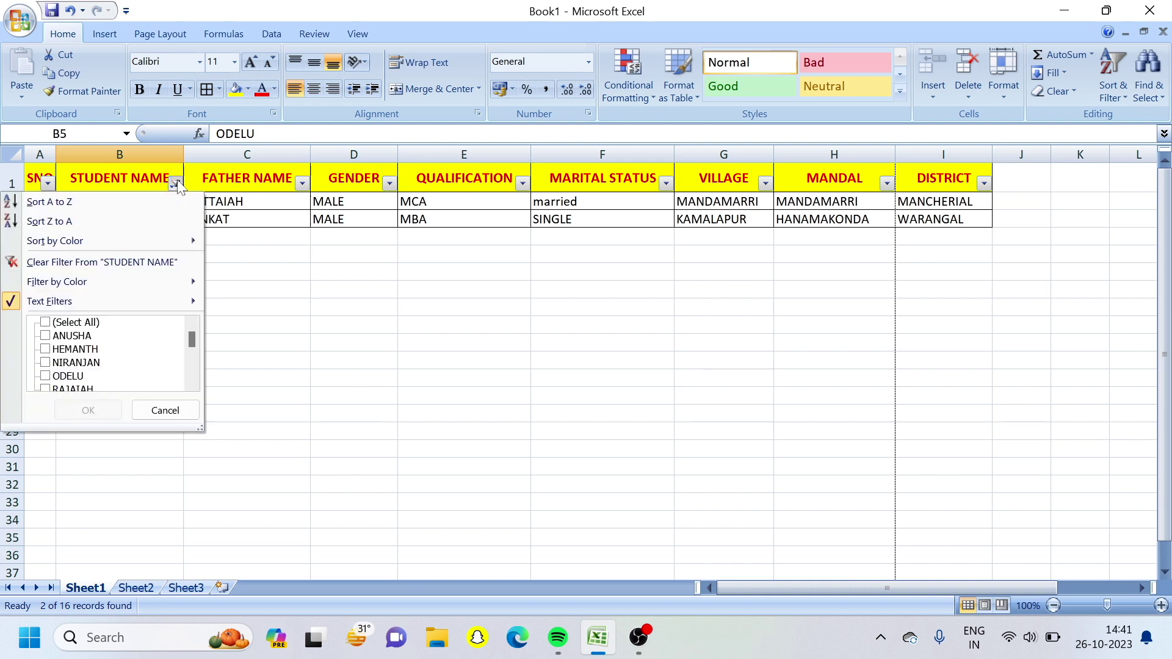
click(70, 324)
click(89, 410)
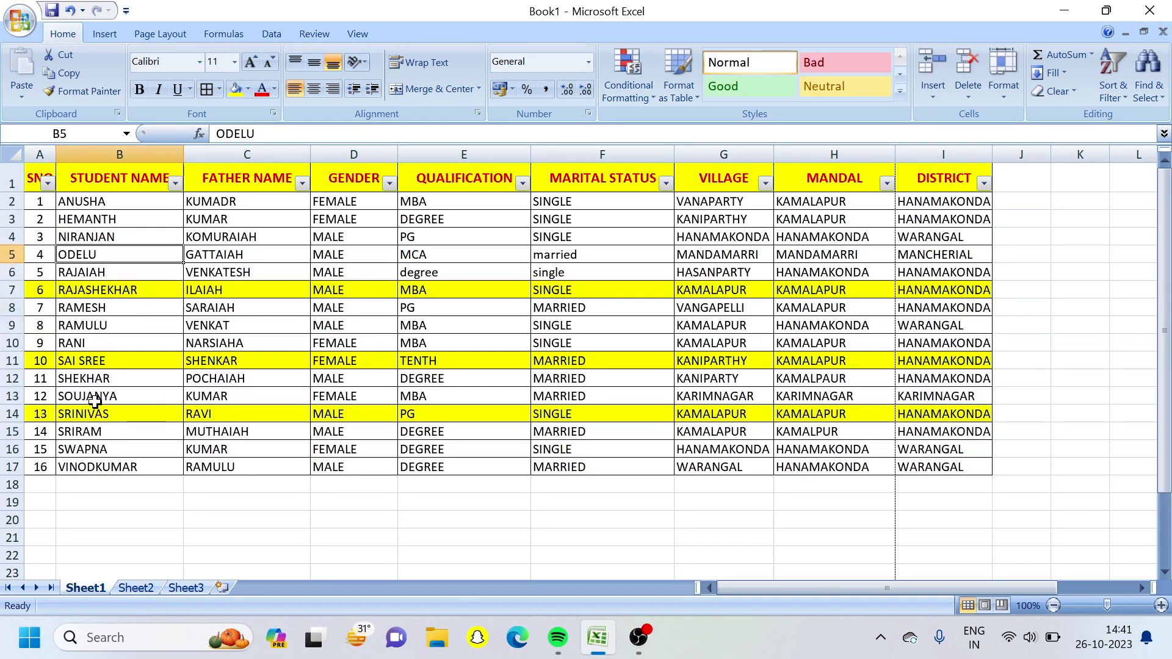